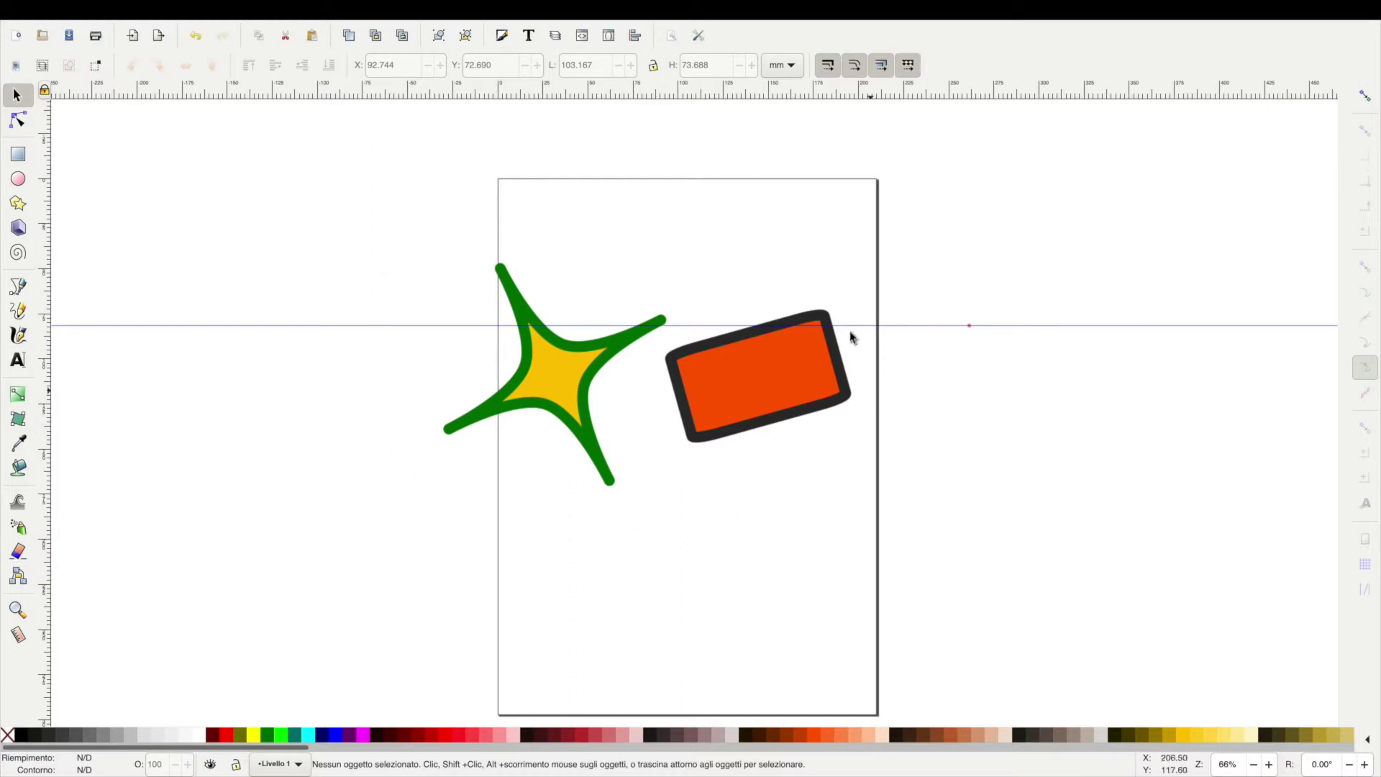
Nudge the orange rectangle right and down, then view the star's nodes and deselect.
click(767, 352)
drag(758, 330, 786, 367)
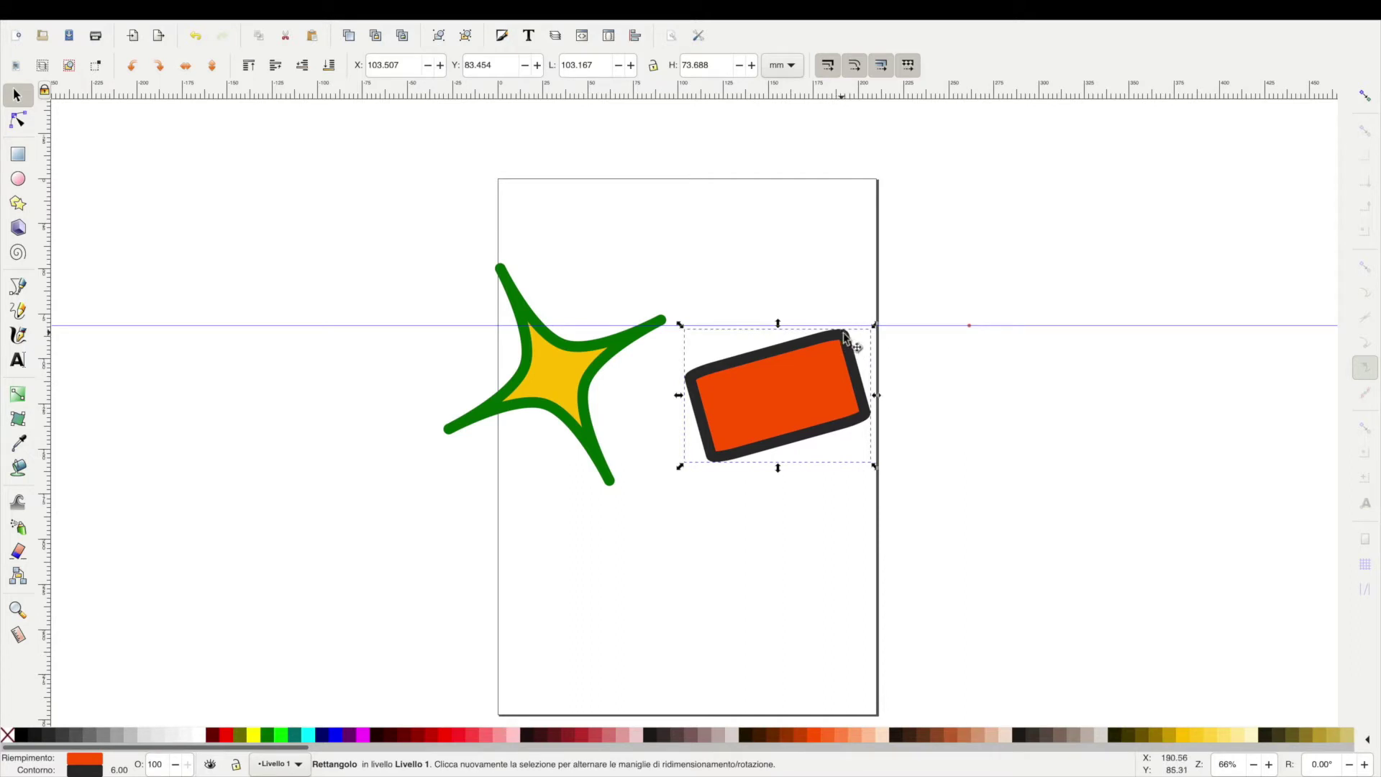
click(589, 423)
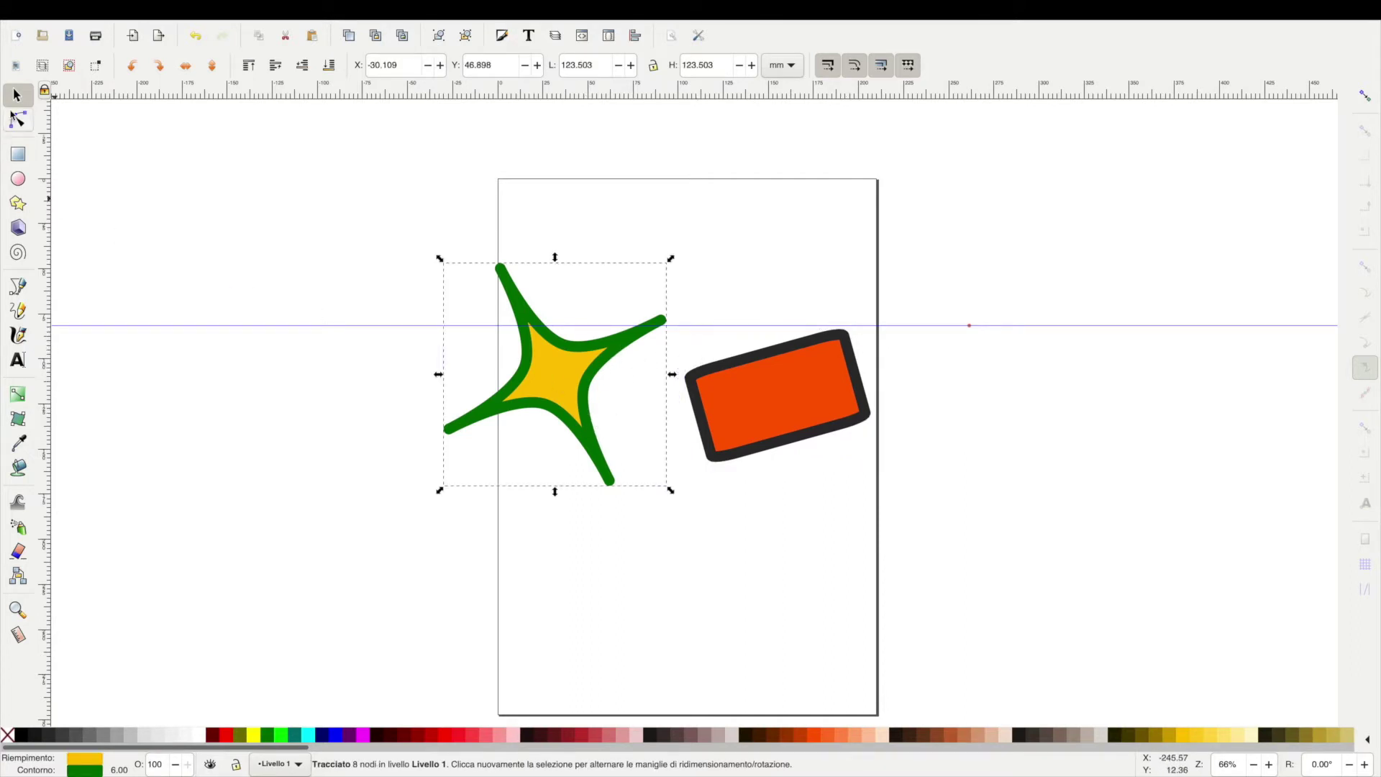
key(n)
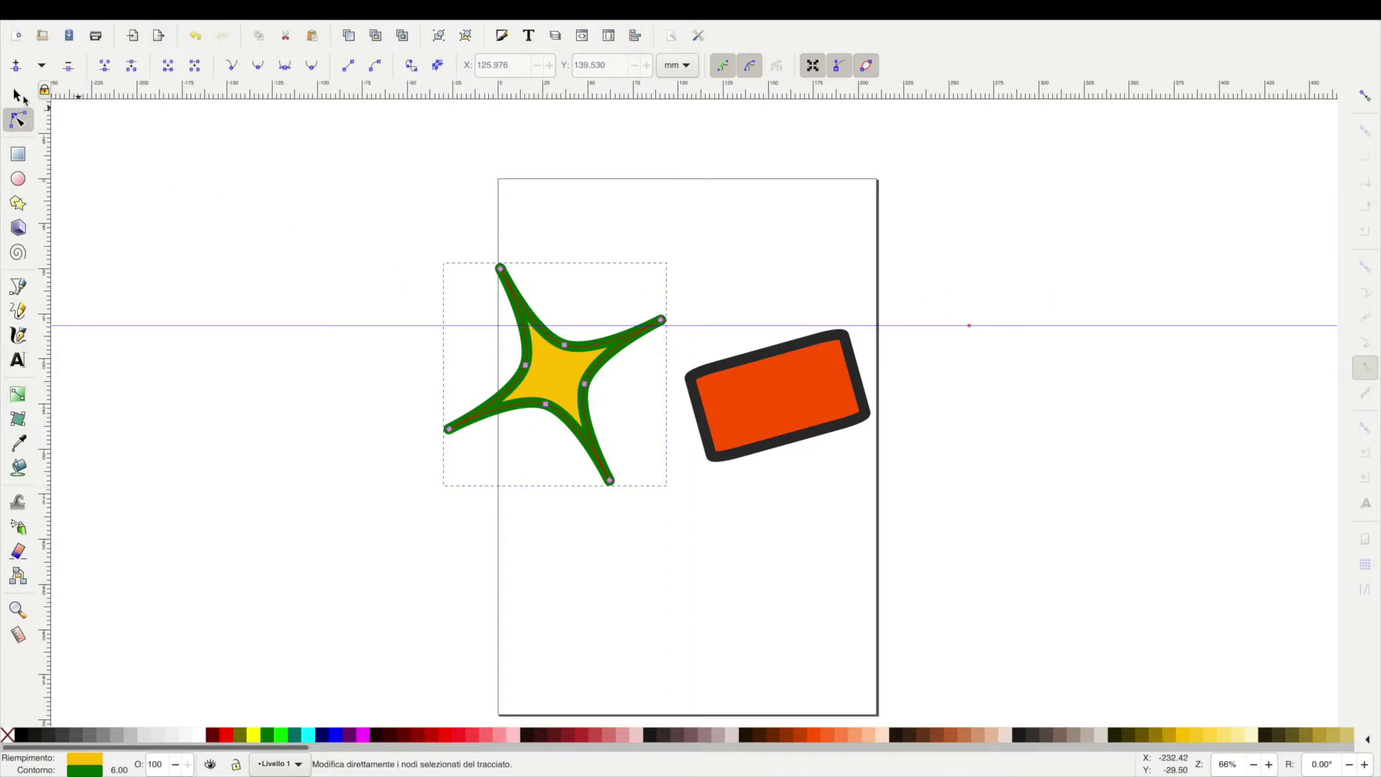
click(25, 99)
click(1205, 251)
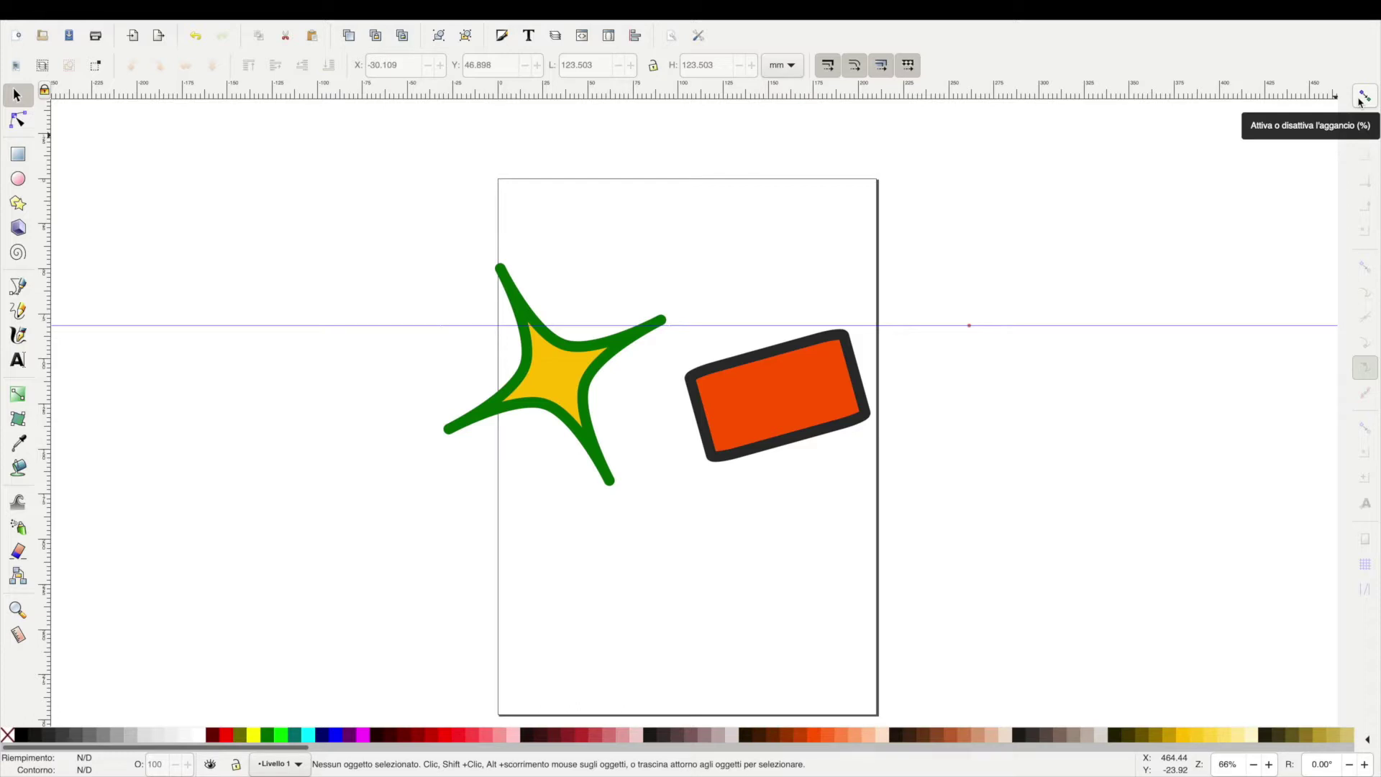
Turn on global snapping and raise the horizontal guide to the star's top arm.
click(1362, 97)
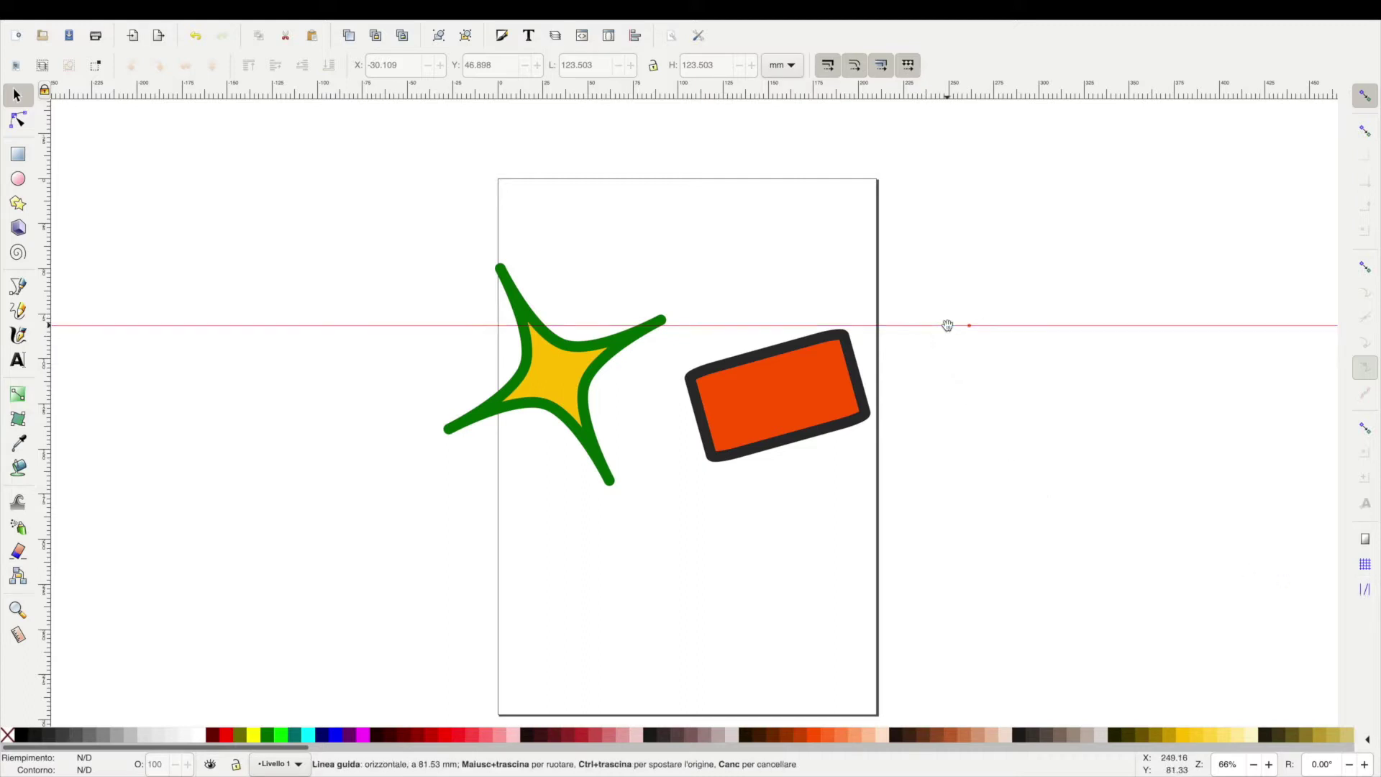
drag(942, 325, 932, 286)
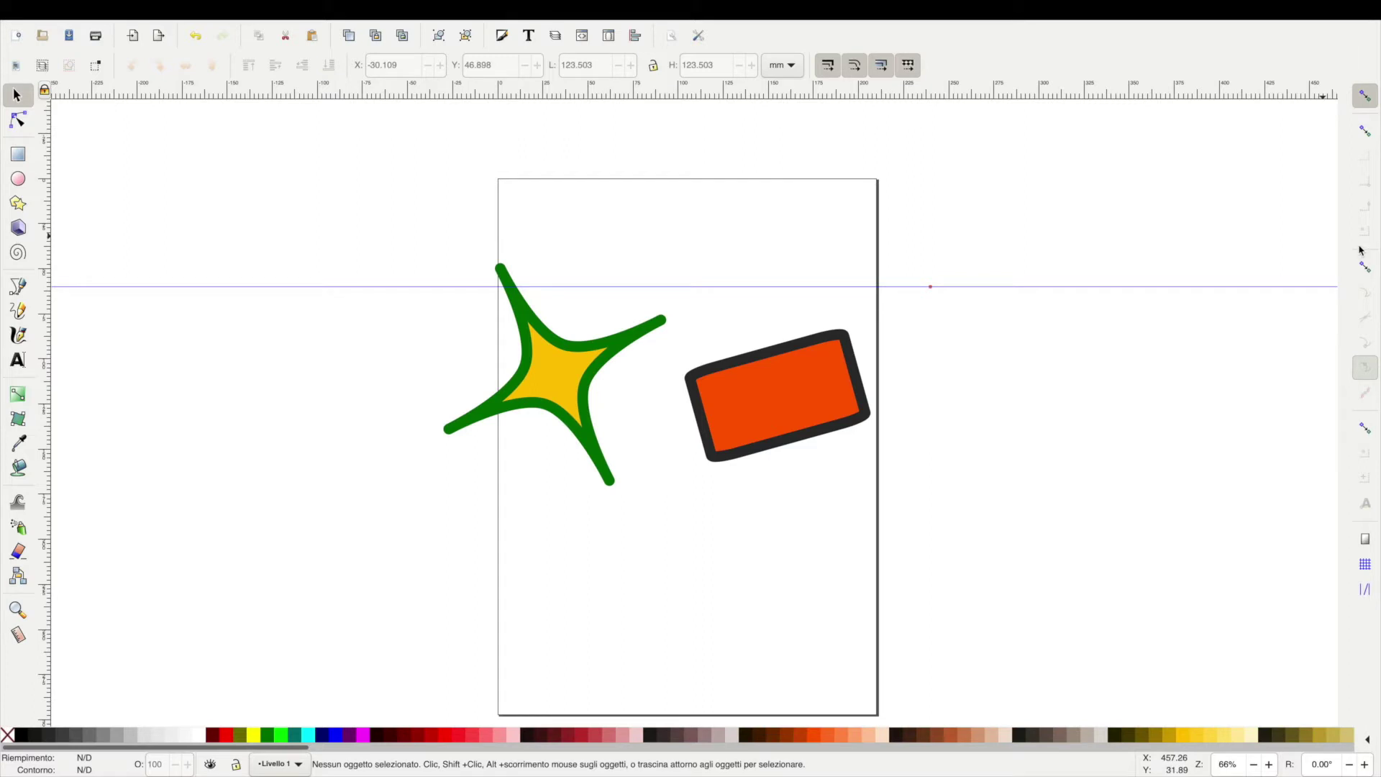
Enable bounding-box snapping plus bounding-box corner snapping, with the orange rectangle reselected.
click(802, 345)
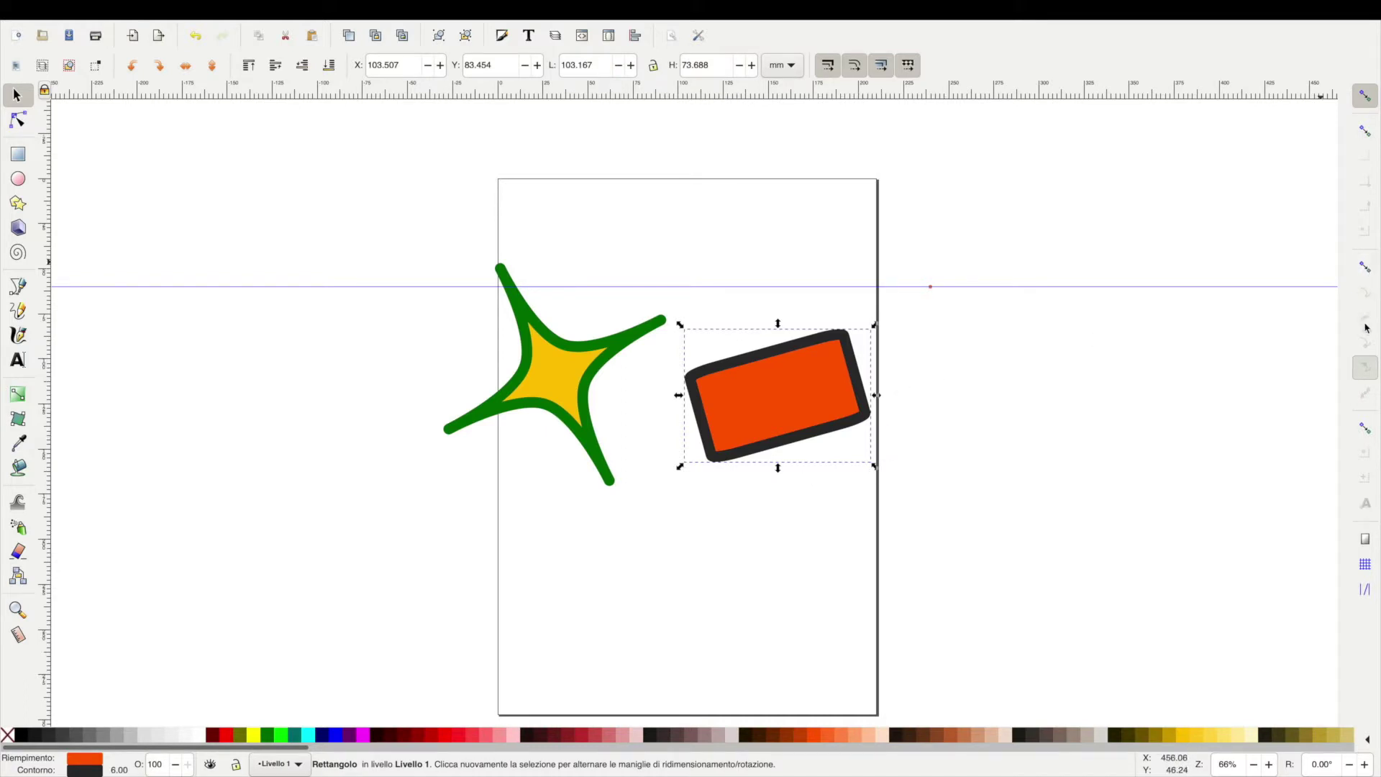
click(1359, 424)
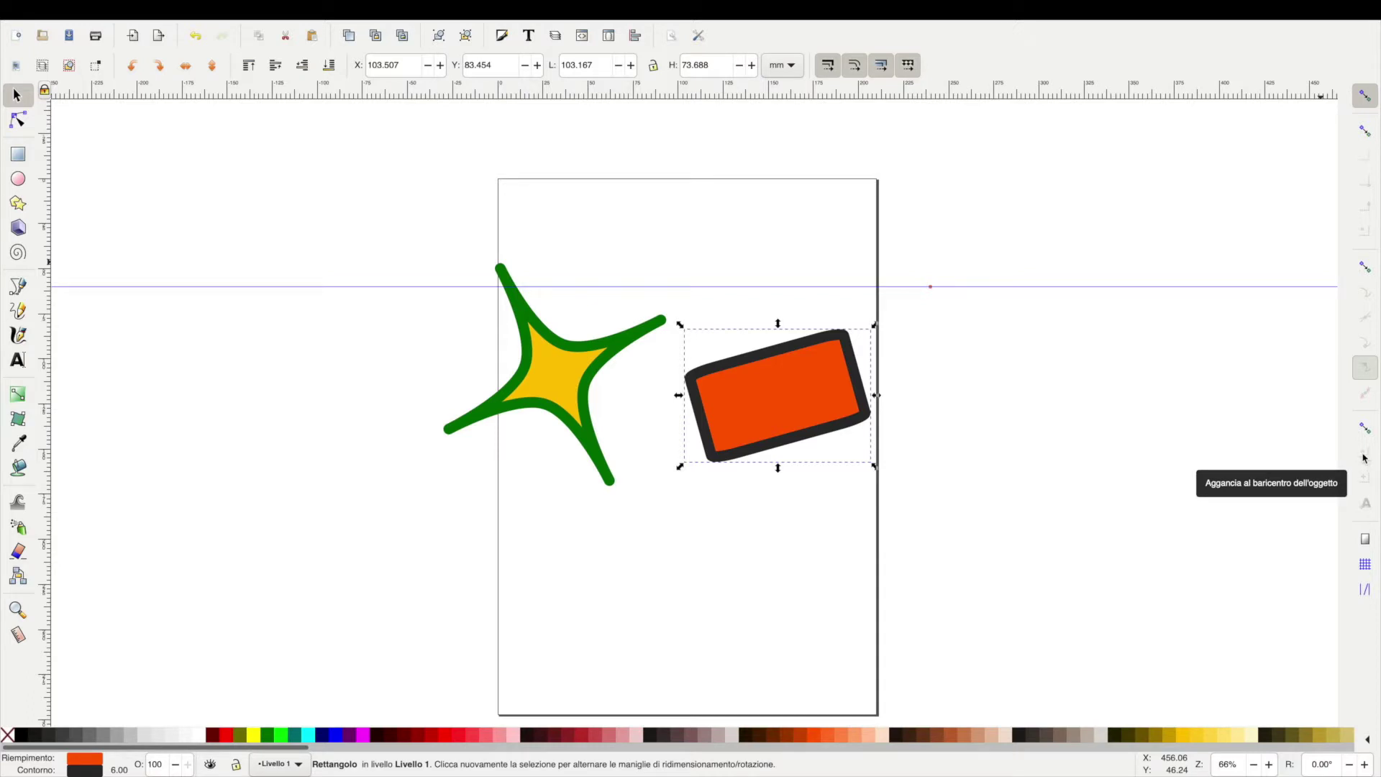
click(982, 416)
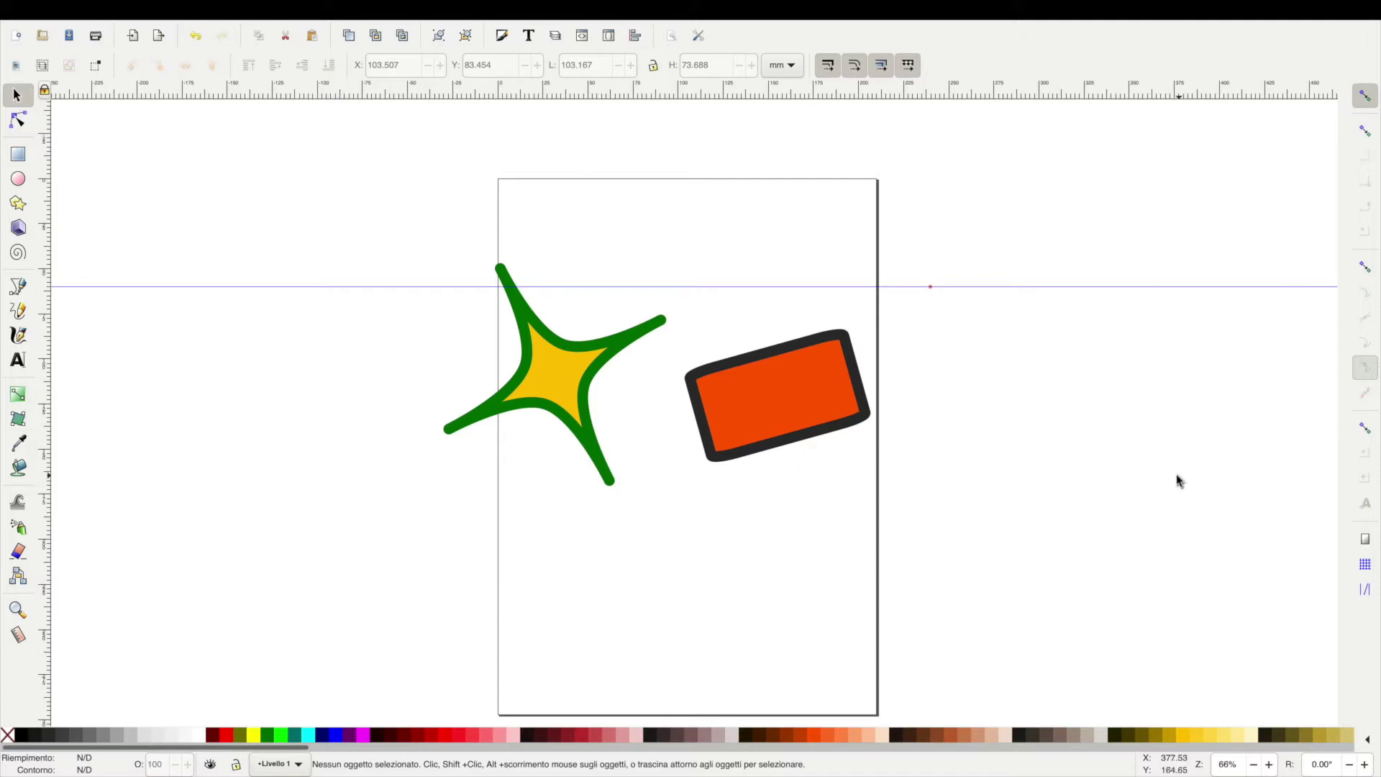
click(1365, 133)
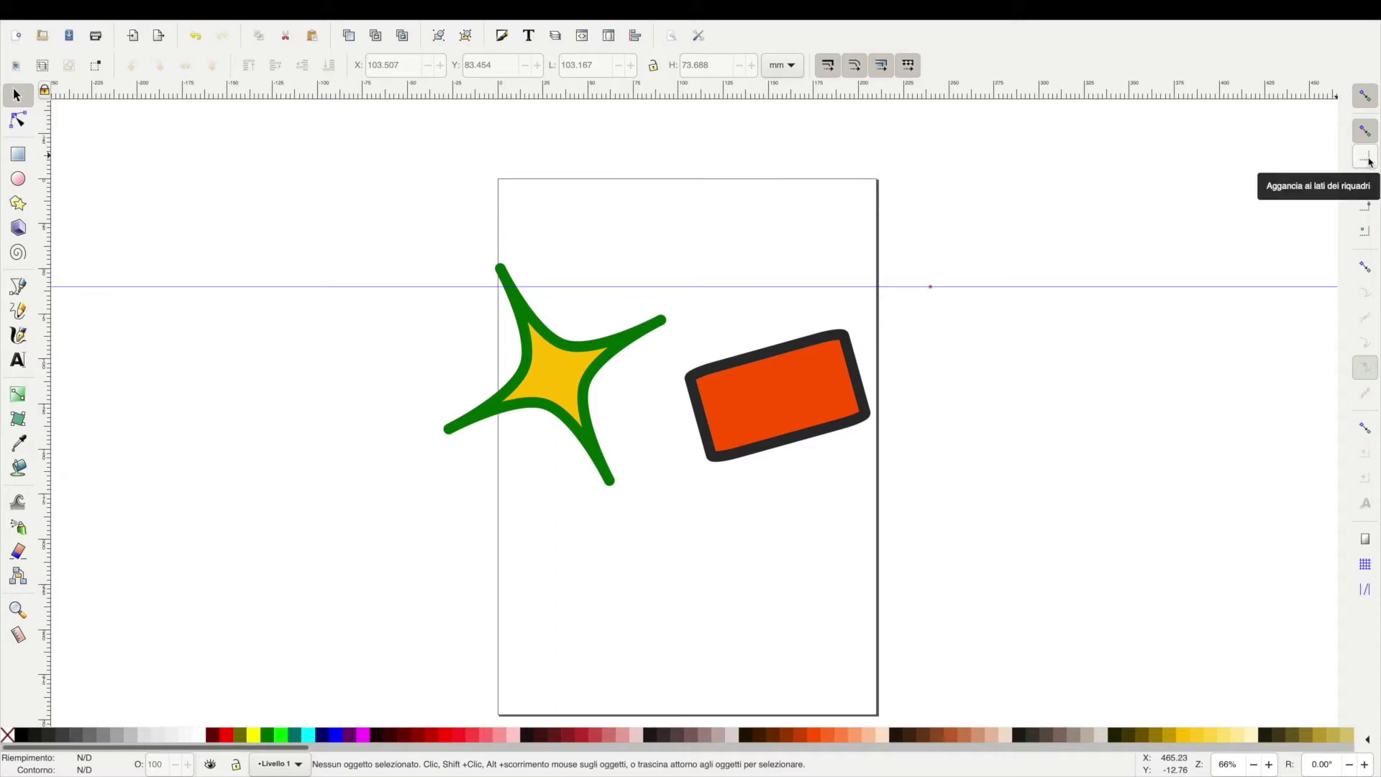
click(762, 349)
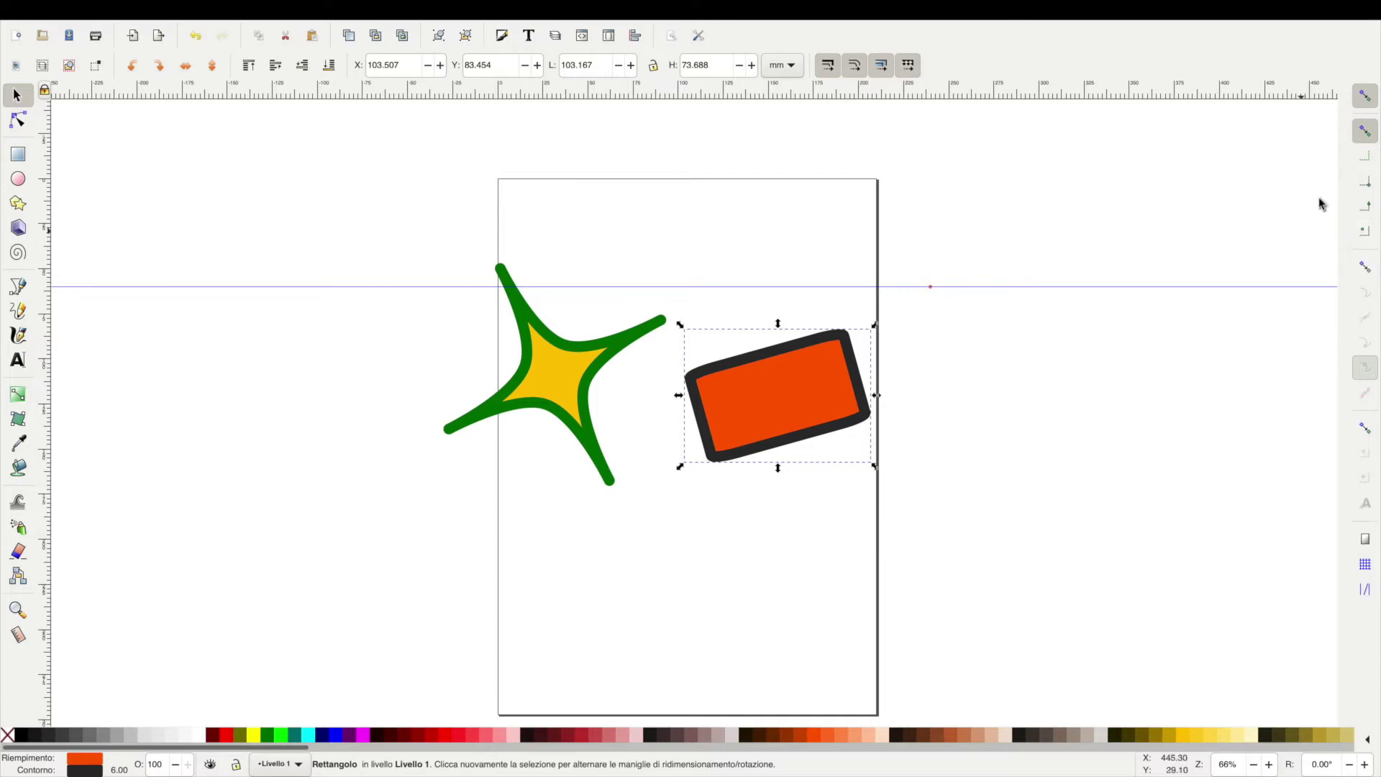
click(1371, 163)
Turn on guide snapping and park the rectangle right of the page, its box top on the guide.
drag(800, 343, 747, 210)
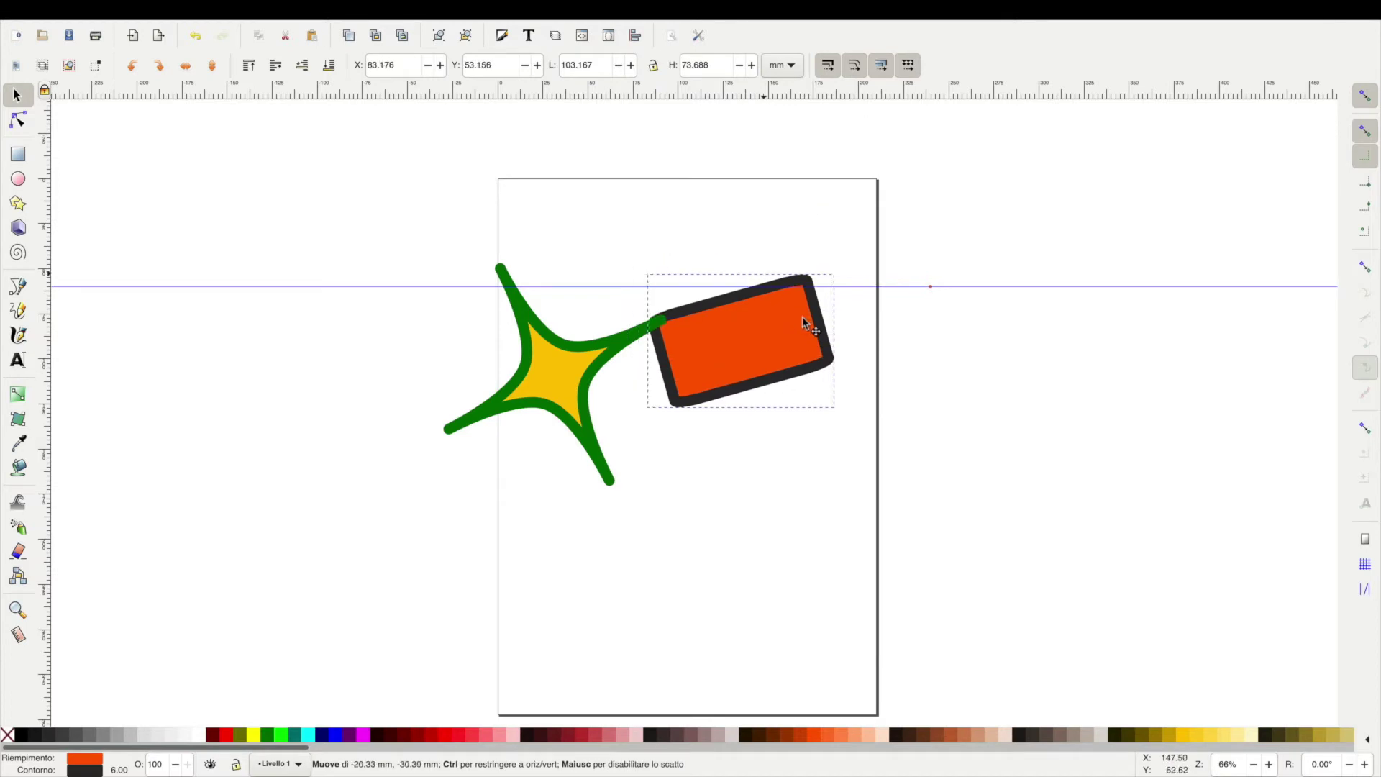
mouse_move(747, 210)
mouse_down()
mouse_move(815, 373)
mouse_move(643, 357)
mouse_move(966, 339)
mouse_up()
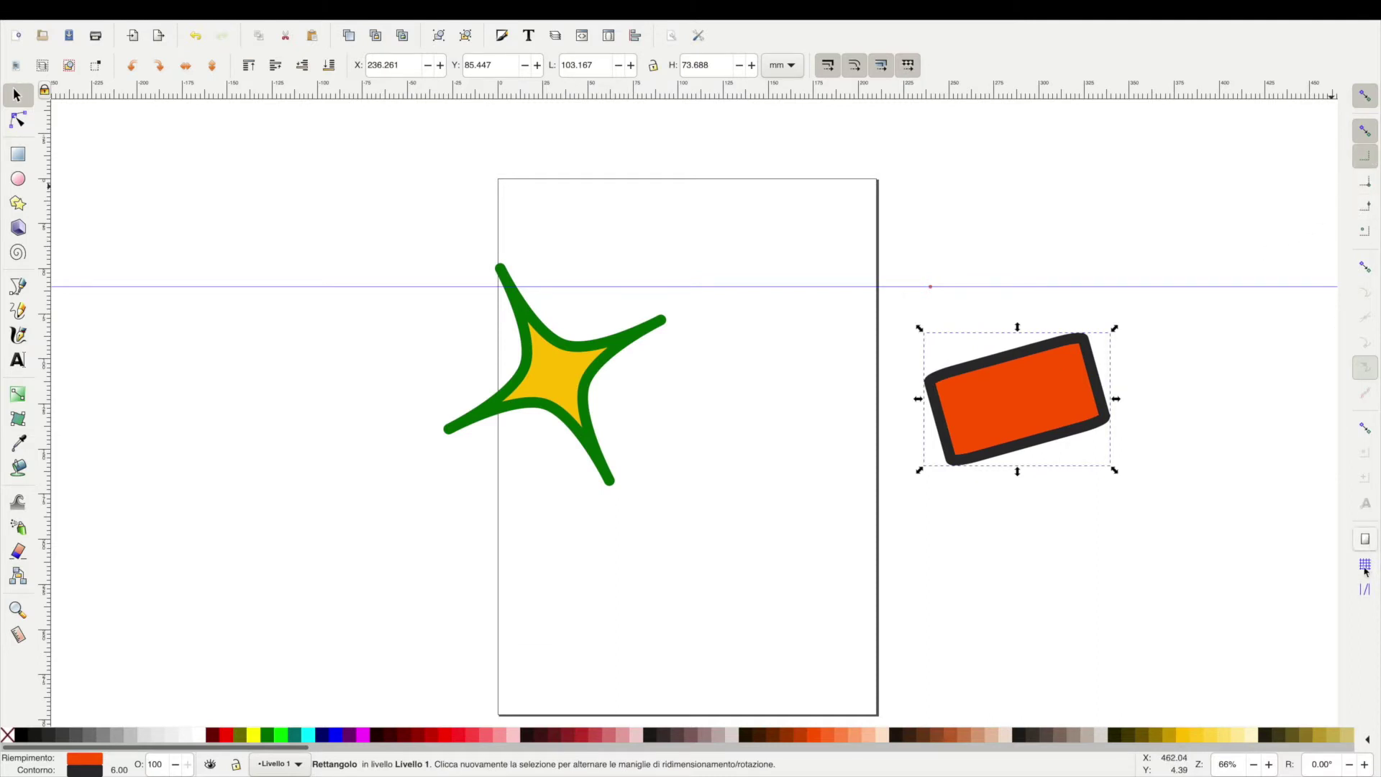
click(1364, 590)
drag(1025, 348, 1007, 302)
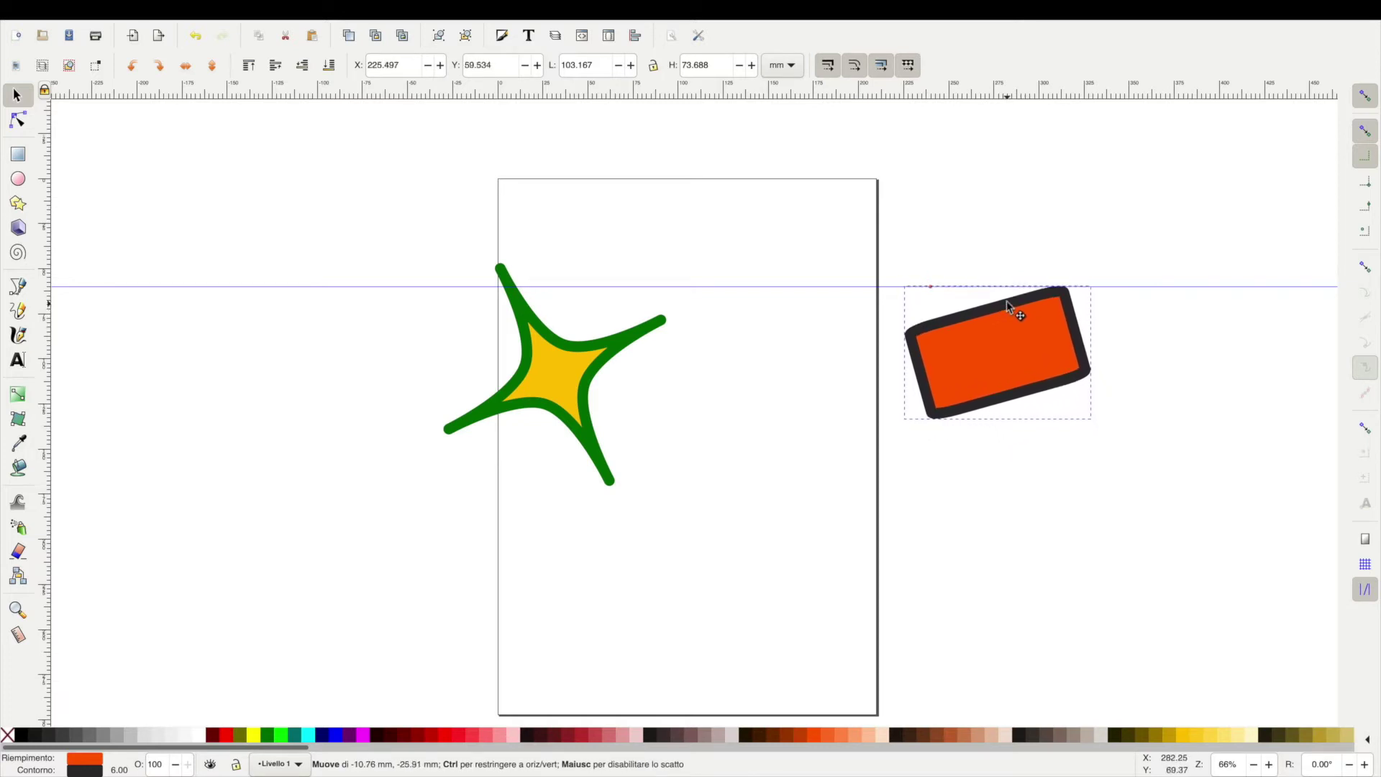
drag(1008, 301, 1006, 309)
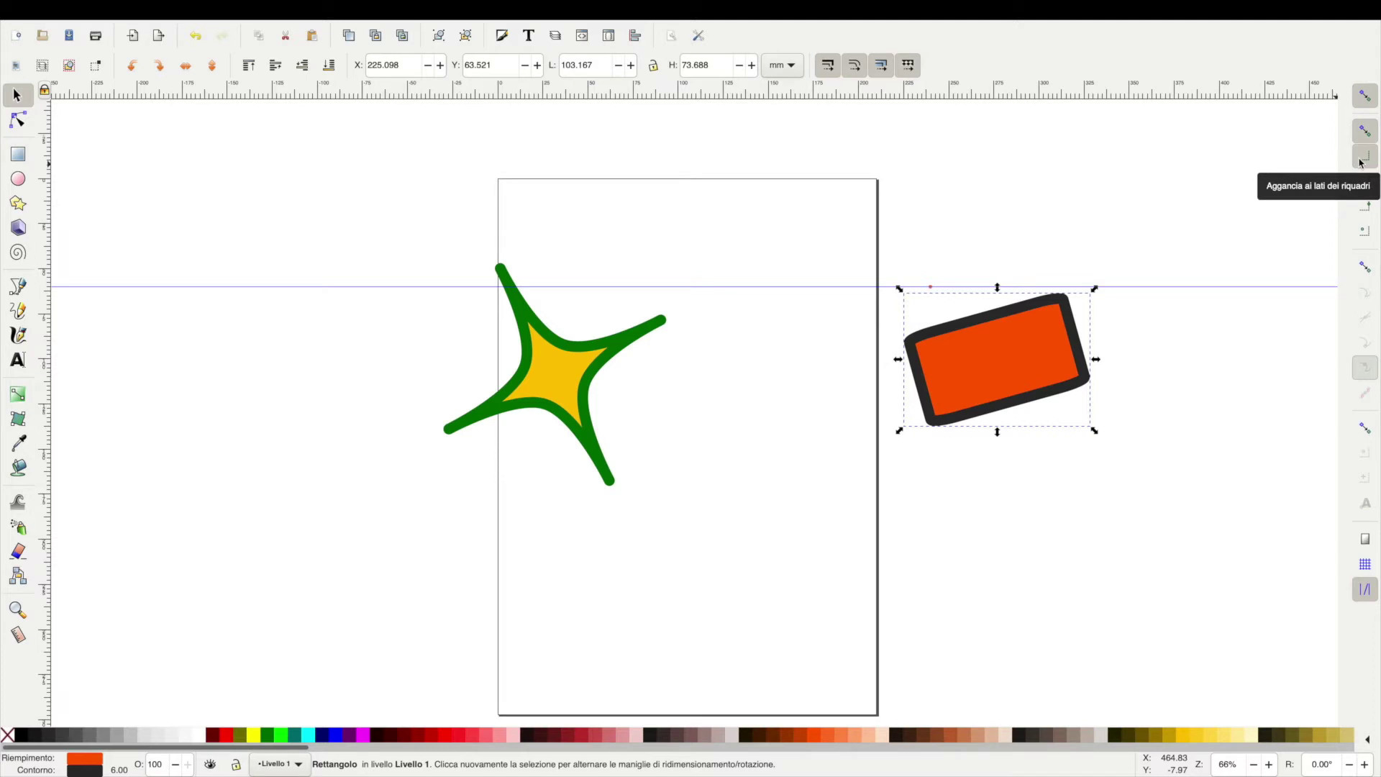
click(1360, 163)
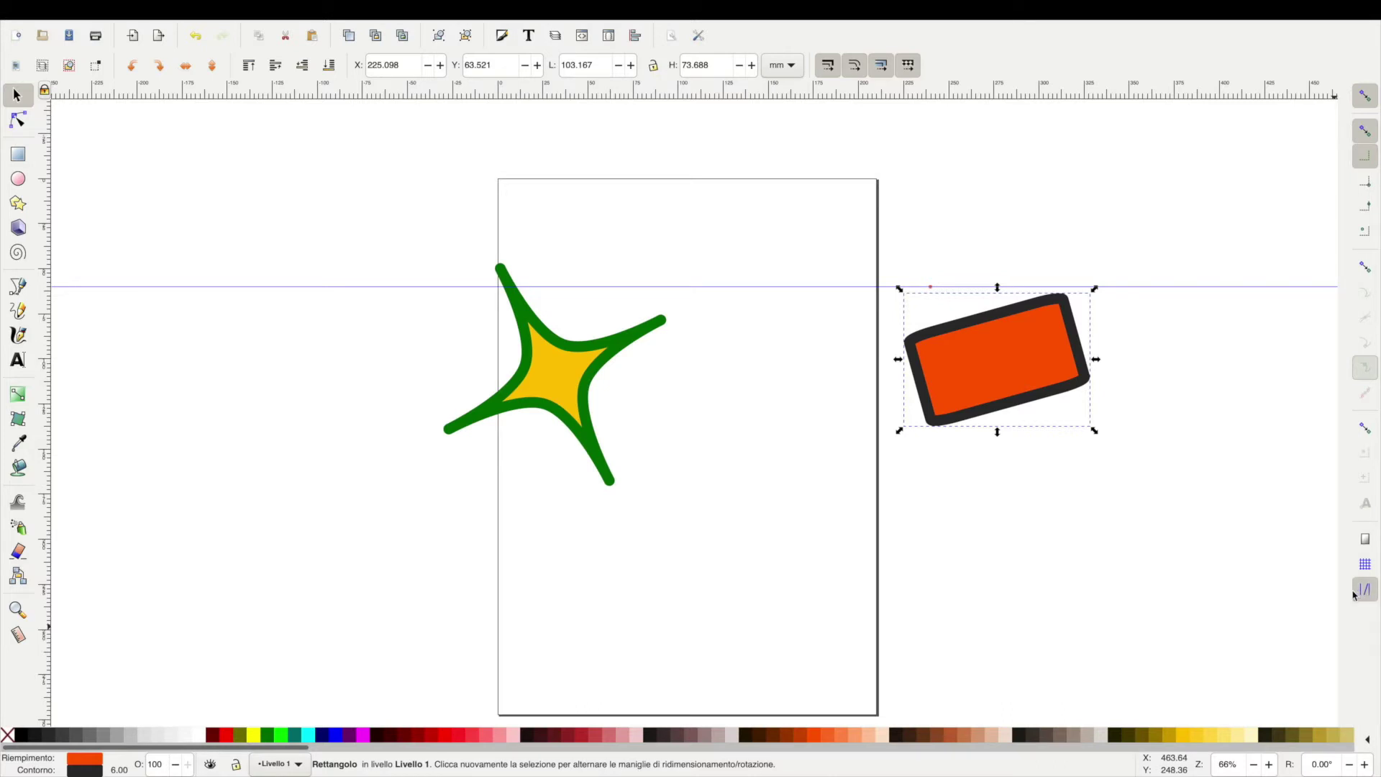
Inspect the horizontal guide's properties and close them without changes.
click(1127, 292)
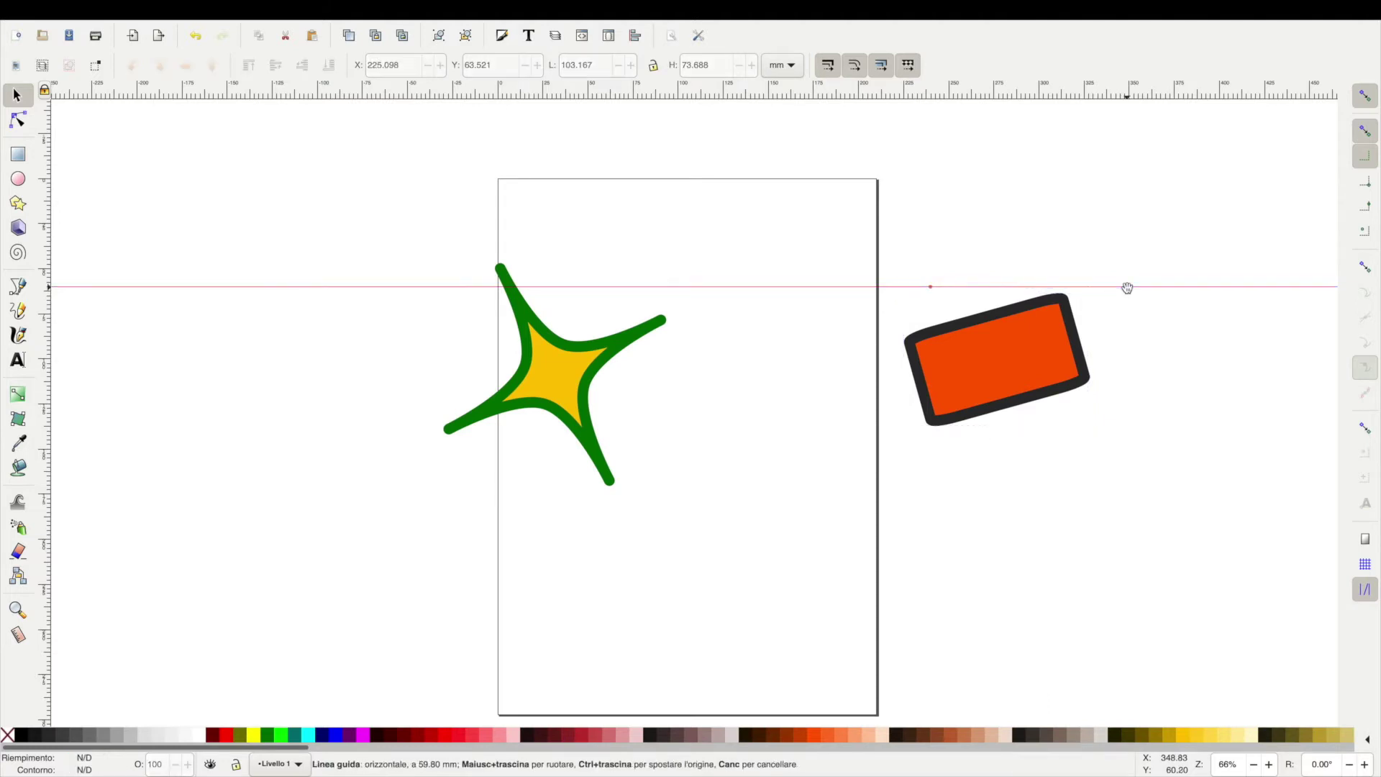
double_click(1126, 286)
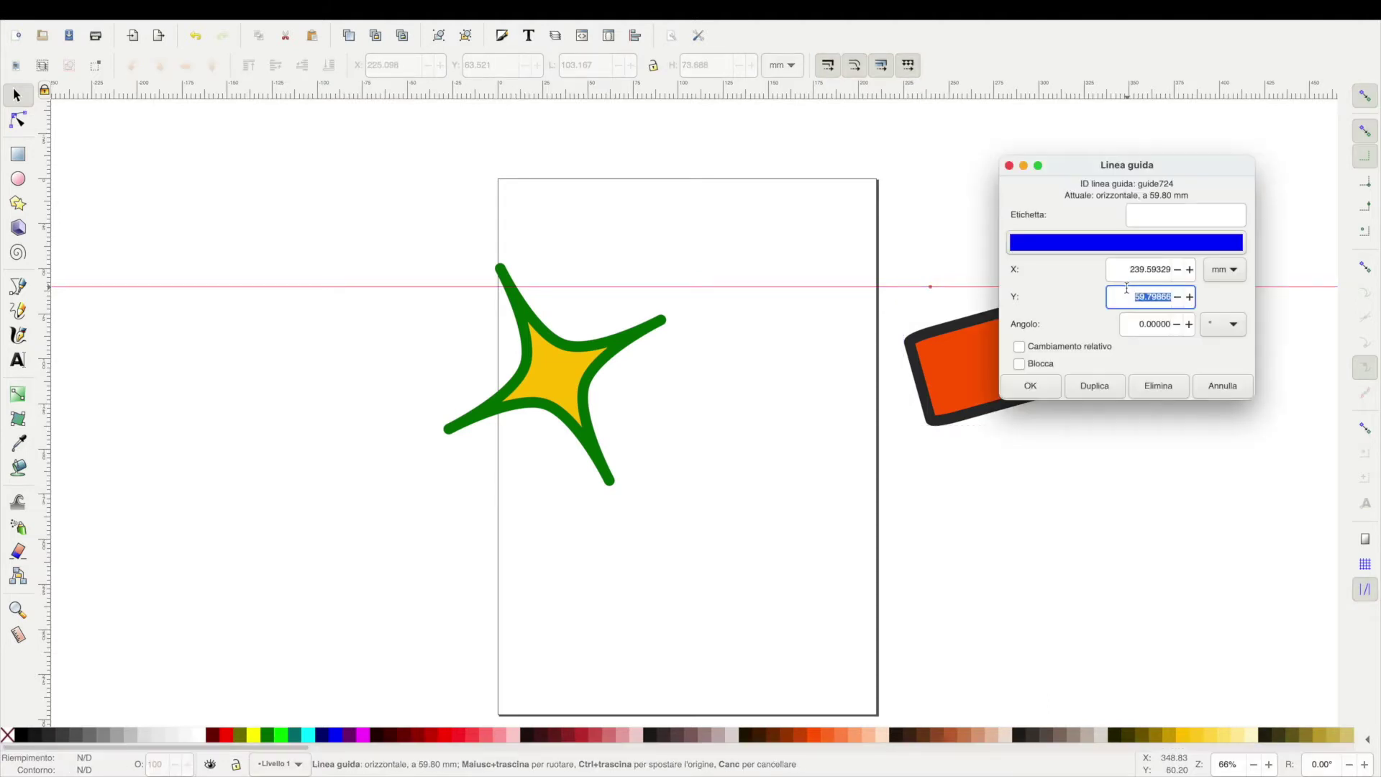
click(1223, 386)
Snap the guide to the rectangle's top and bottom edges, then lower it below the rectangle.
drag(1103, 288, 926, 294)
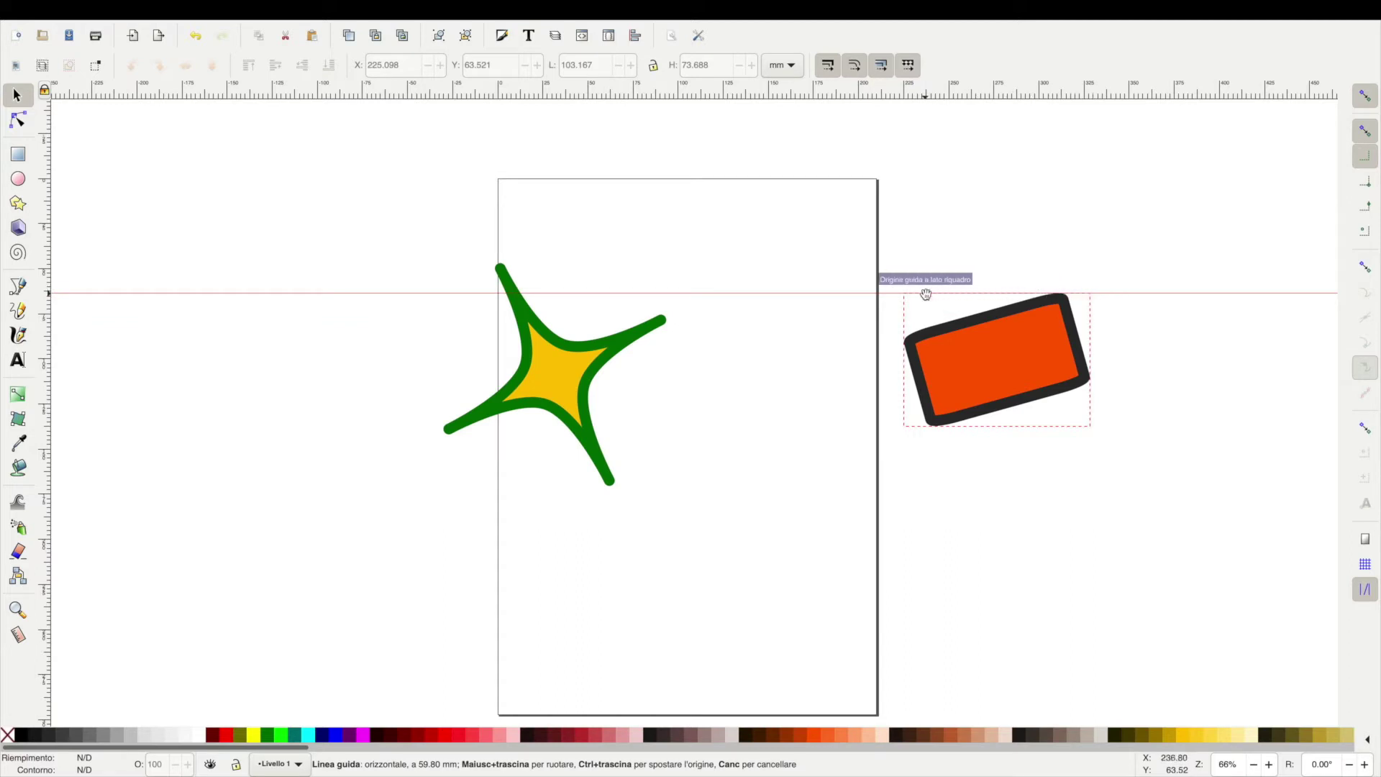
drag(925, 295, 982, 429)
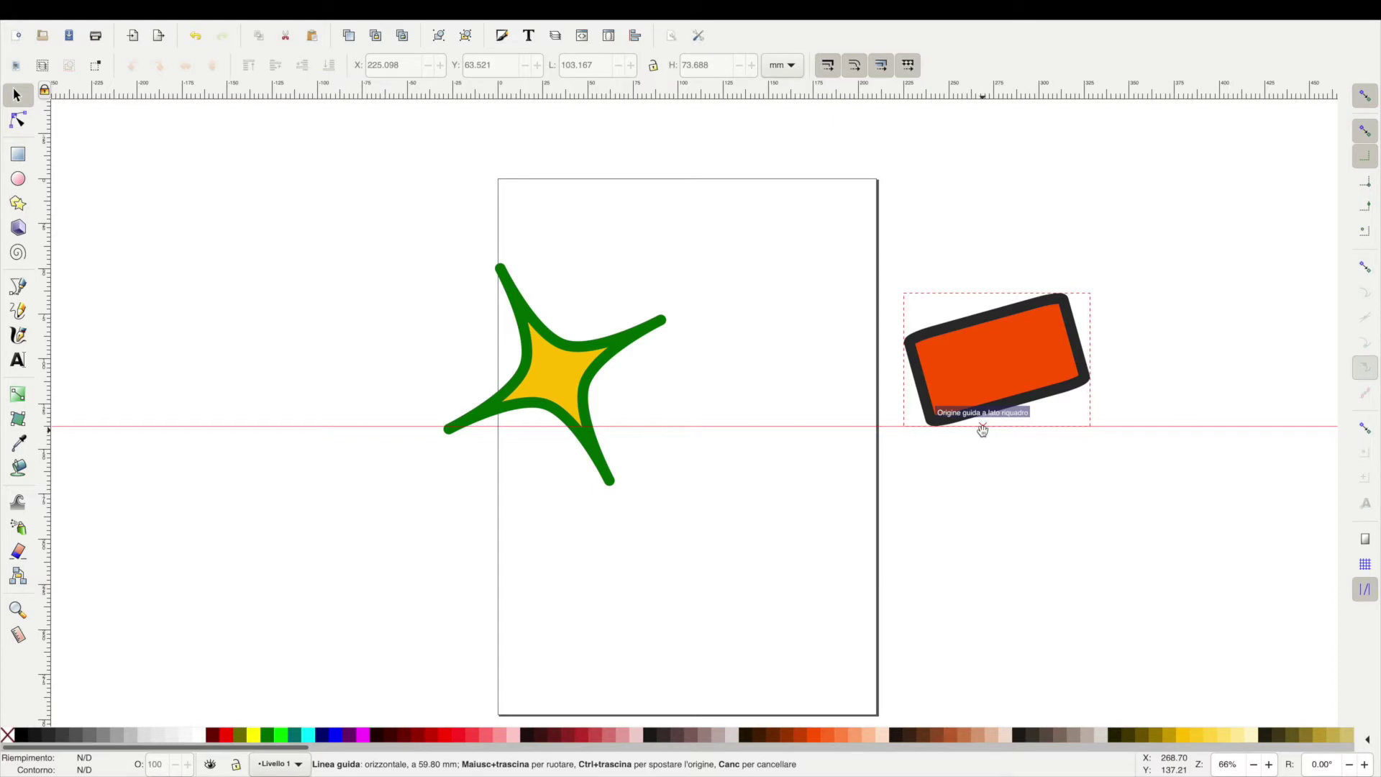
drag(983, 429, 982, 466)
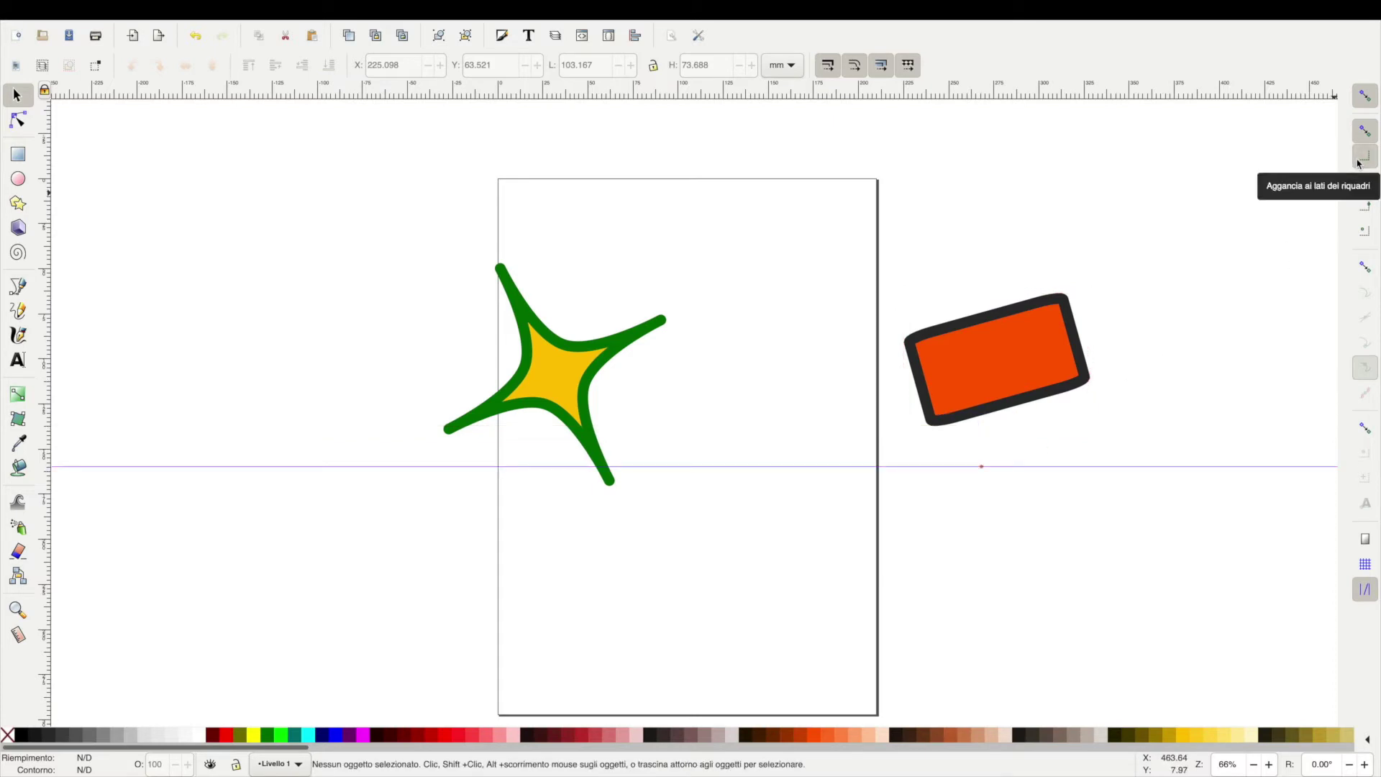
click(1358, 162)
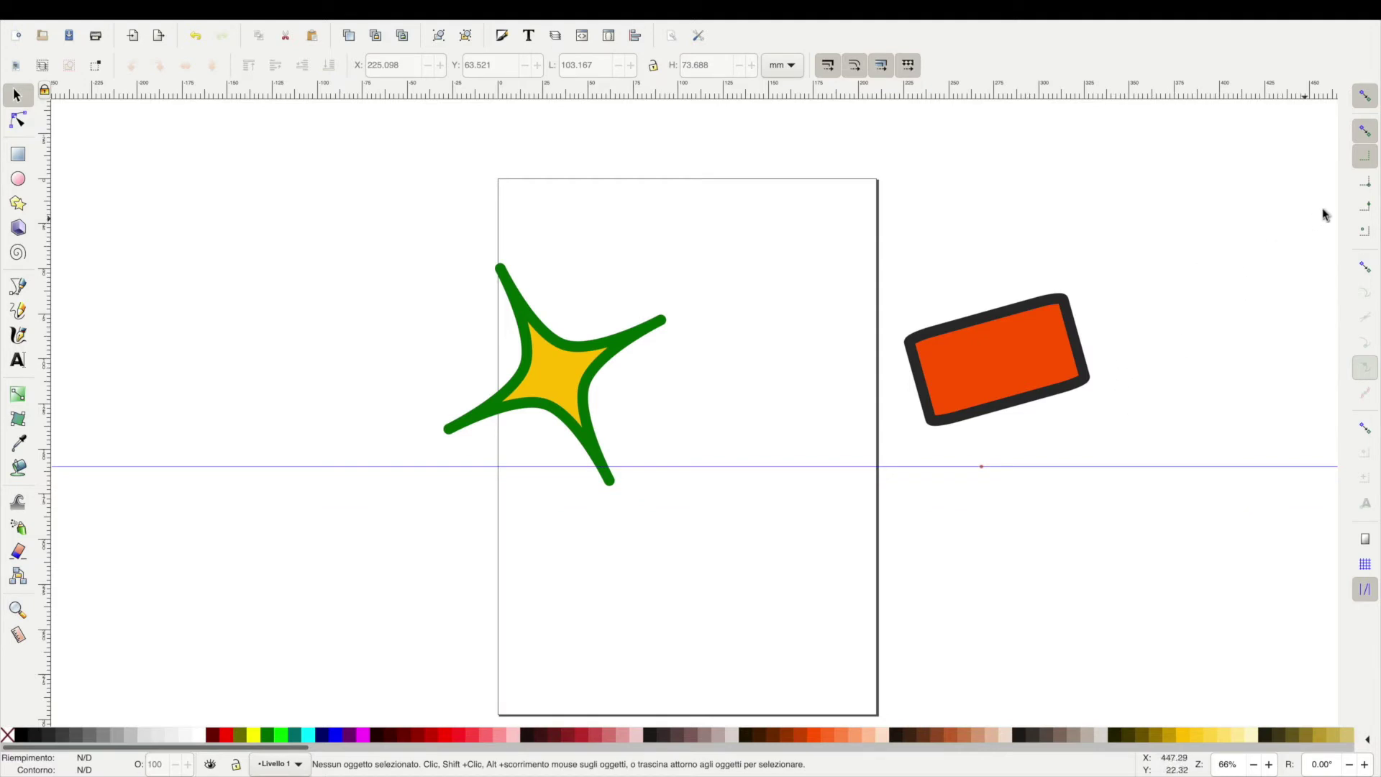
With bounding-box corner snapping on, snap the guide to the rectangle's corner, then lower it again.
click(1364, 184)
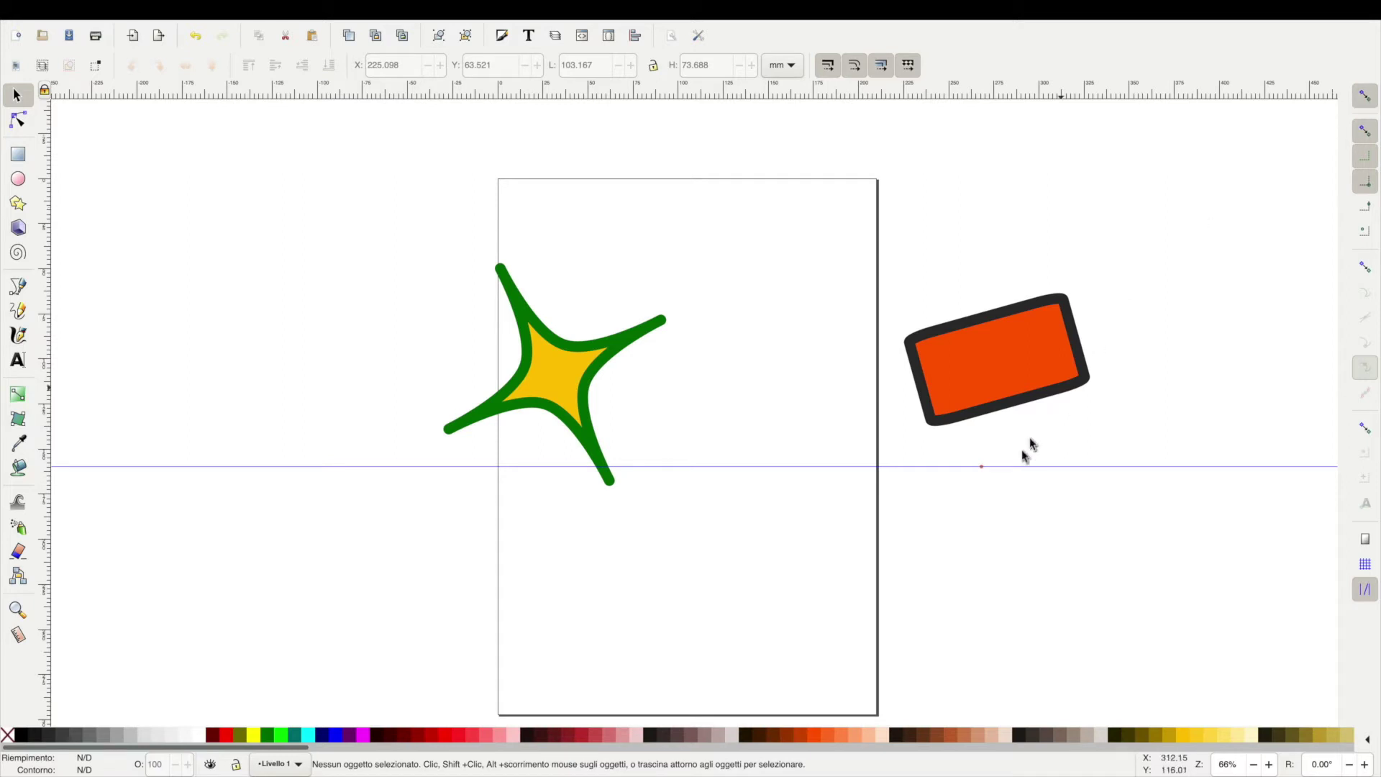
drag(1018, 467, 902, 429)
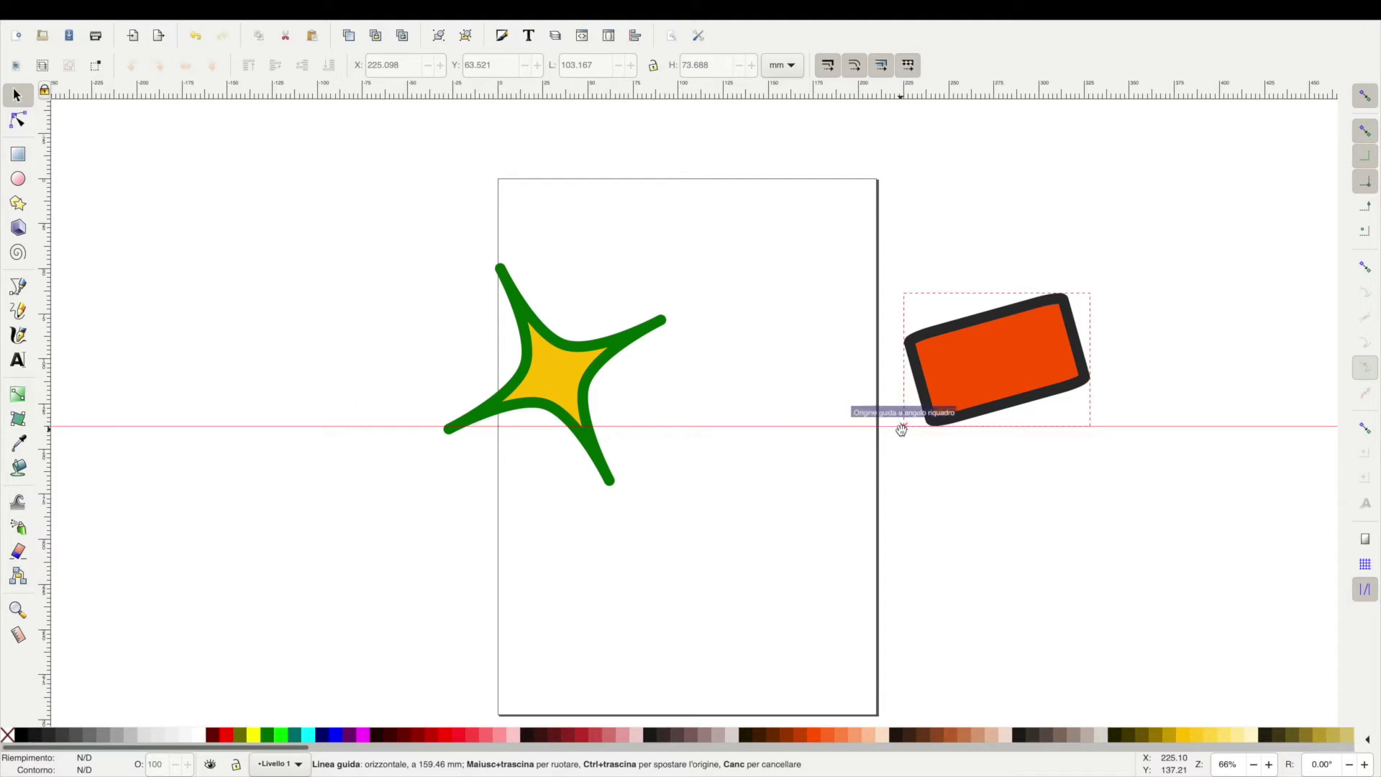
drag(902, 432, 903, 461)
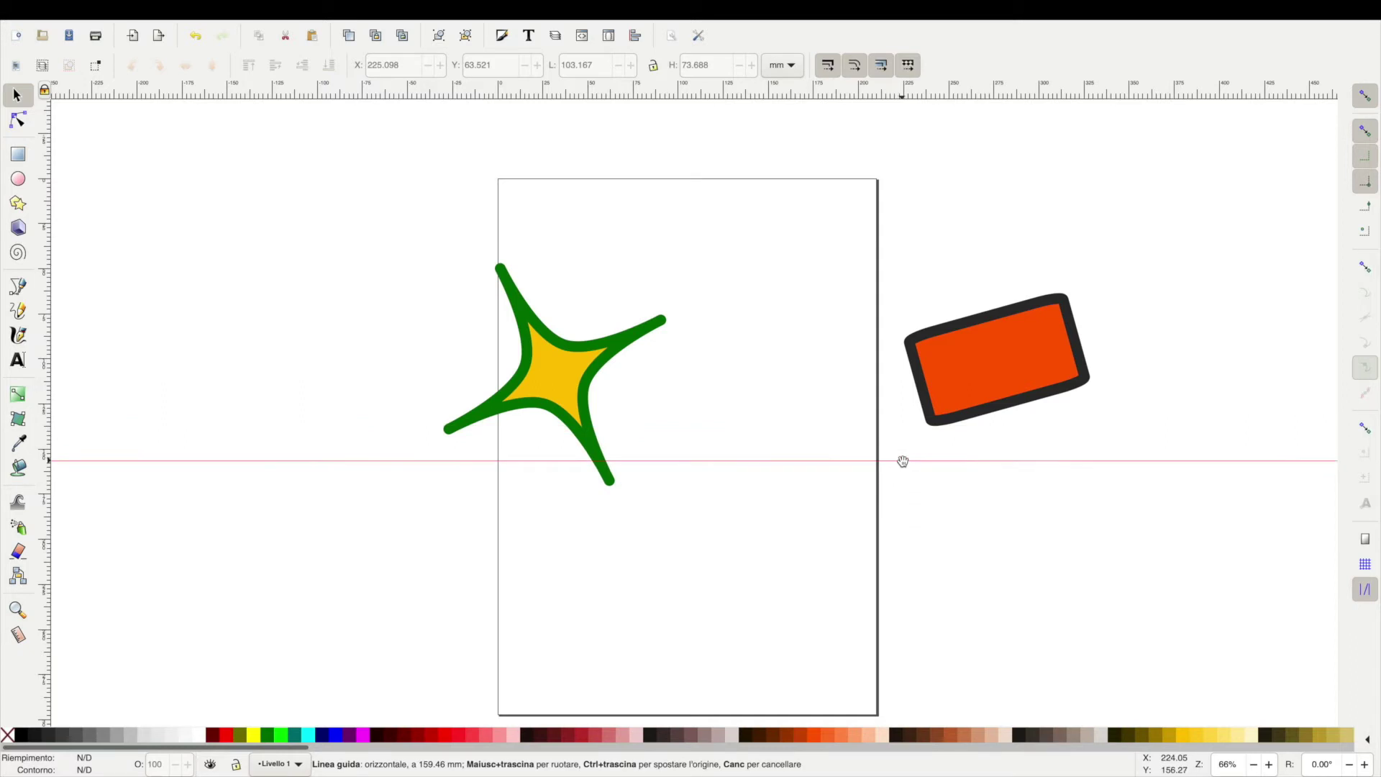
Move the orange rectangle so its corner snaps to the guide, leaving it just above the guide.
click(1016, 403)
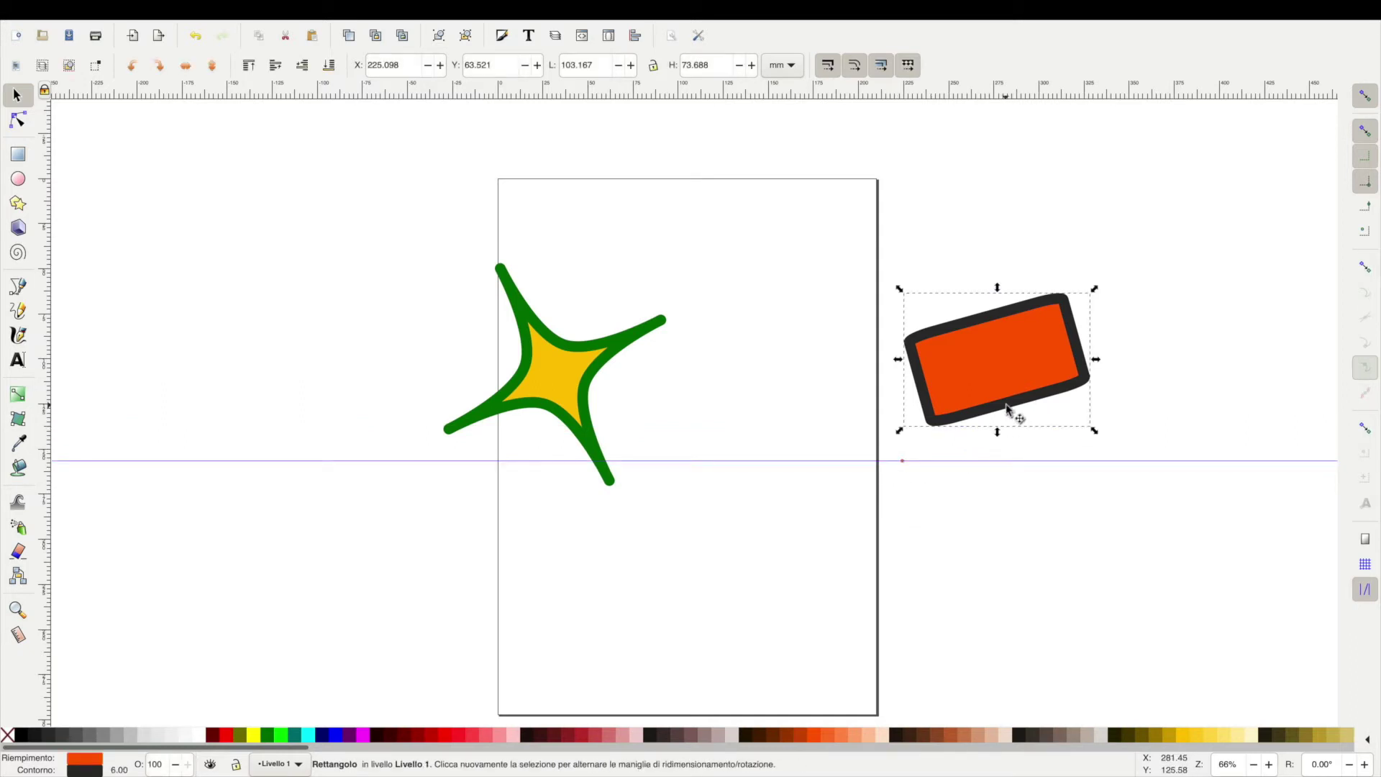
drag(1006, 408, 992, 430)
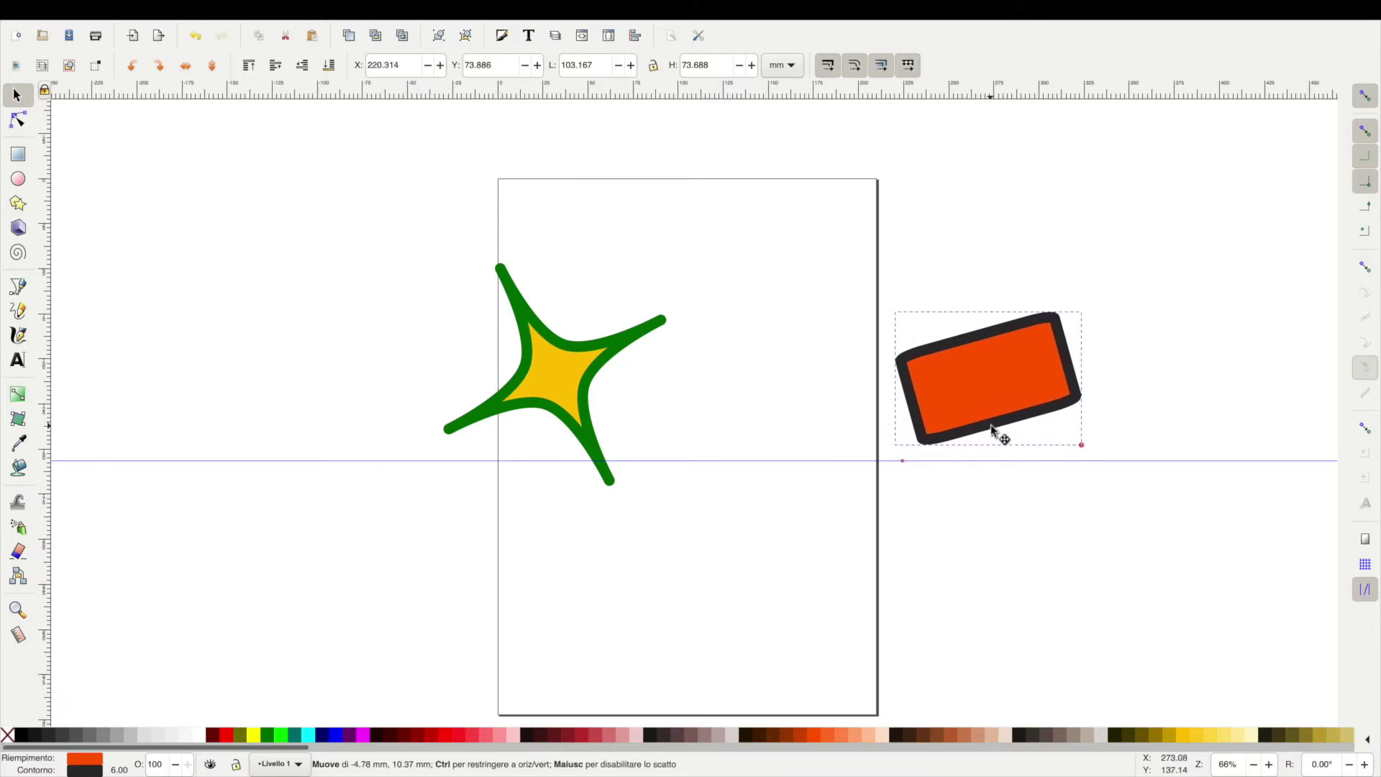
mouse_move(993, 430)
mouse_down()
mouse_move(1007, 432)
mouse_move(1010, 408)
mouse_up()
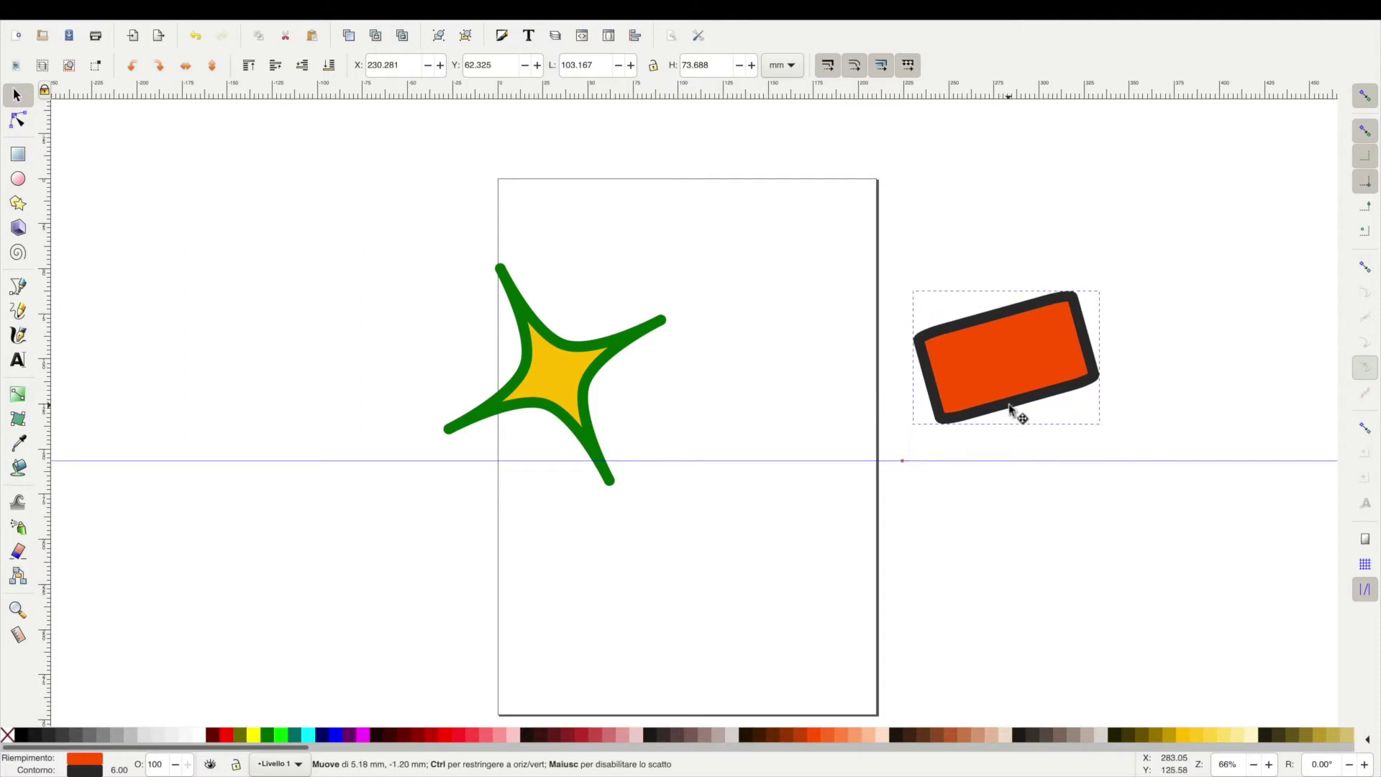
mouse_move(1010, 408)
mouse_down()
mouse_move(1054, 404)
mouse_move(1076, 419)
mouse_move(1093, 395)
mouse_up()
mouse_move(959, 412)
mouse_down()
mouse_move(959, 427)
mouse_move(962, 410)
mouse_up()
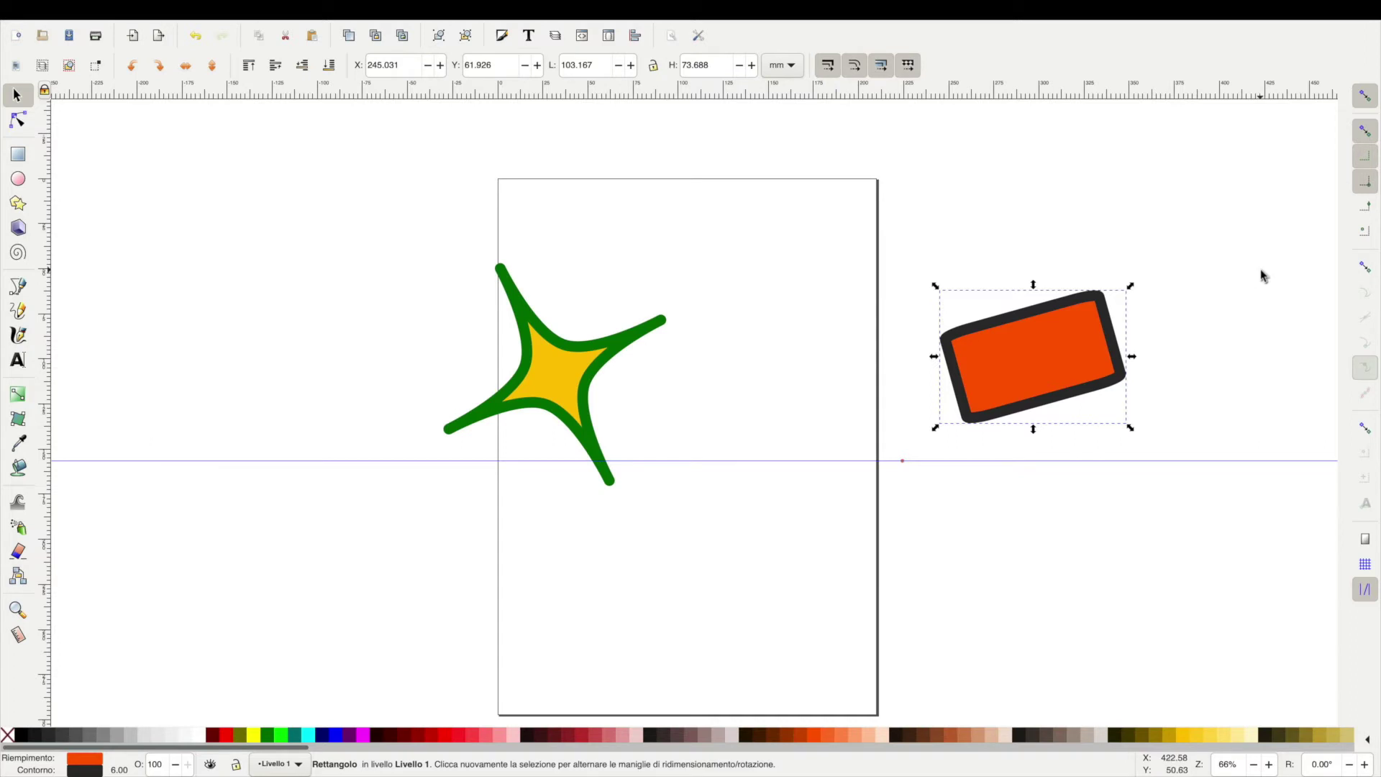
Swap corner snapping for another bounding-box snap option and test it by moving the rectangle.
click(1363, 181)
click(1364, 156)
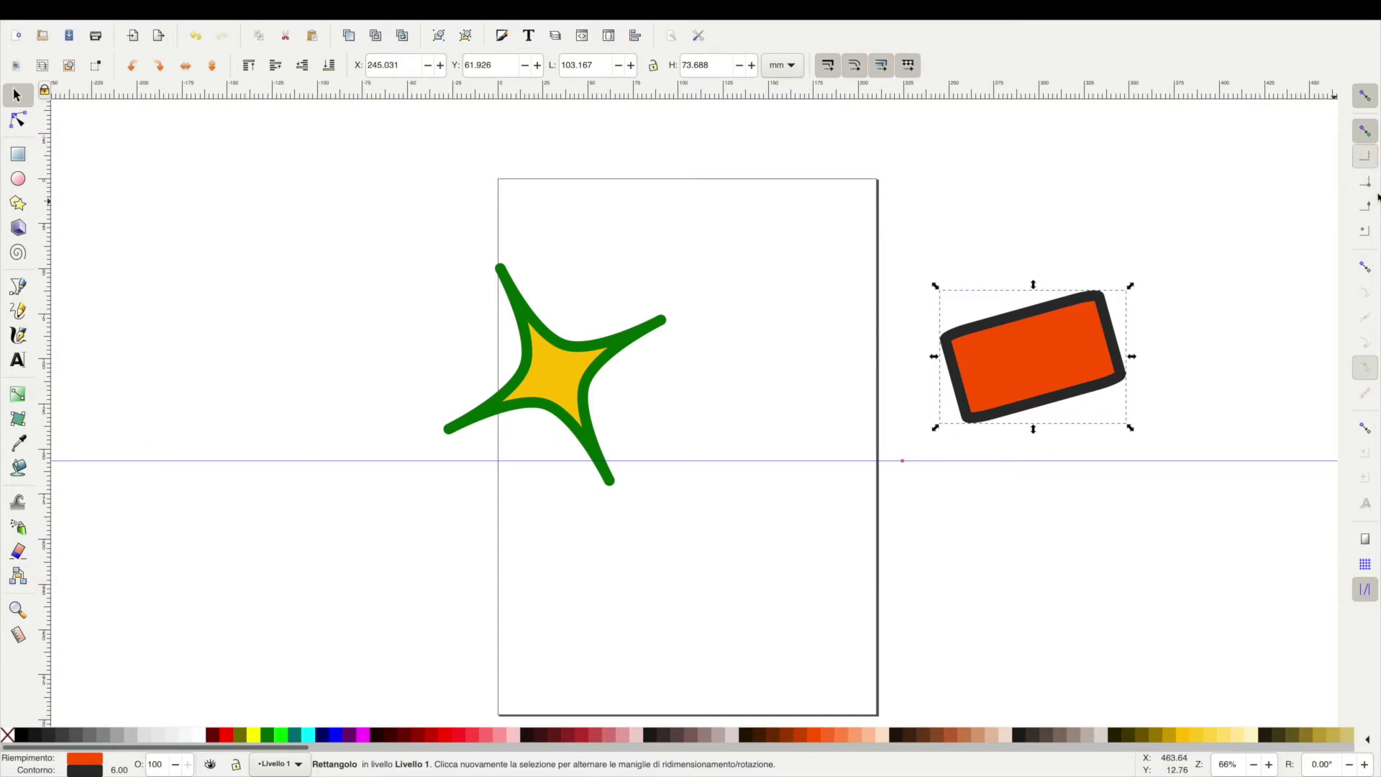
click(1364, 208)
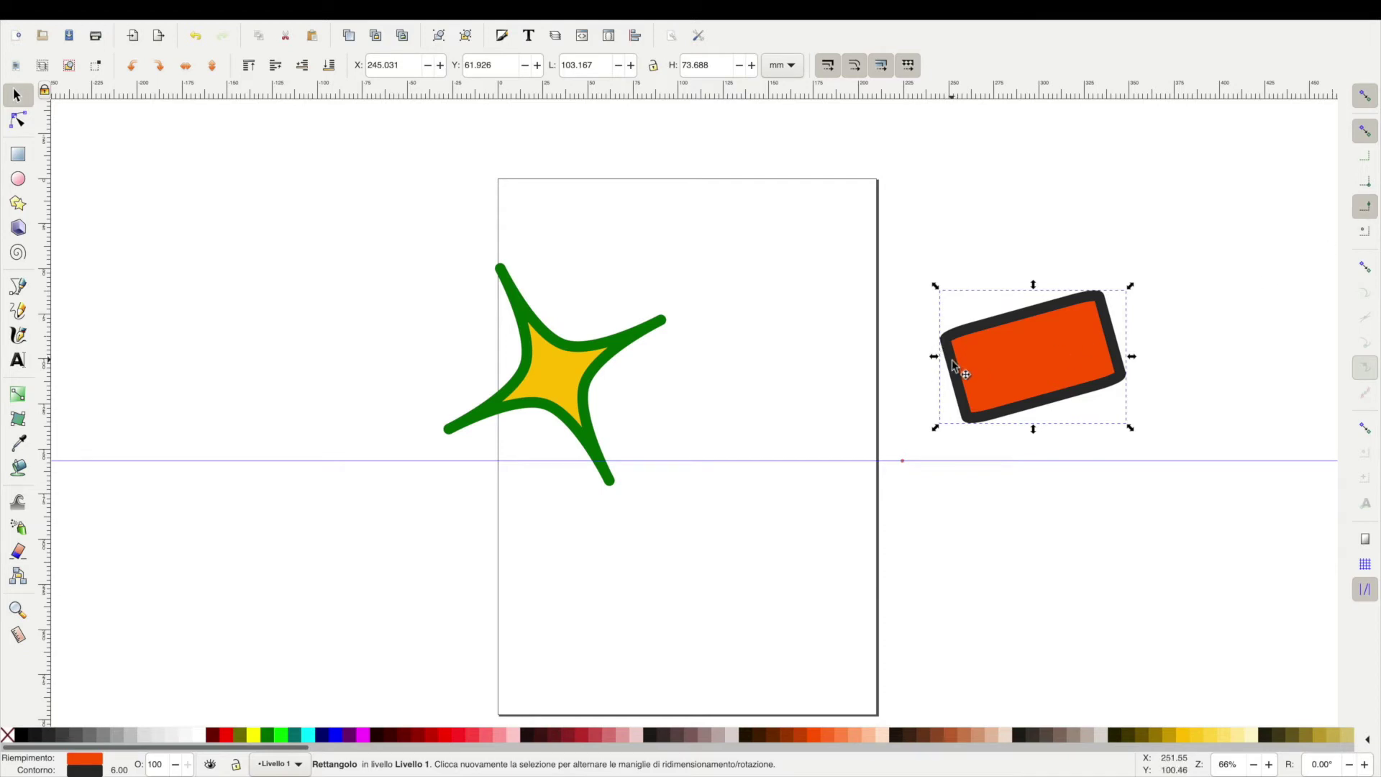
mouse_move(952, 359)
mouse_down()
mouse_move(938, 368)
mouse_move(931, 464)
mouse_move(960, 311)
mouse_up()
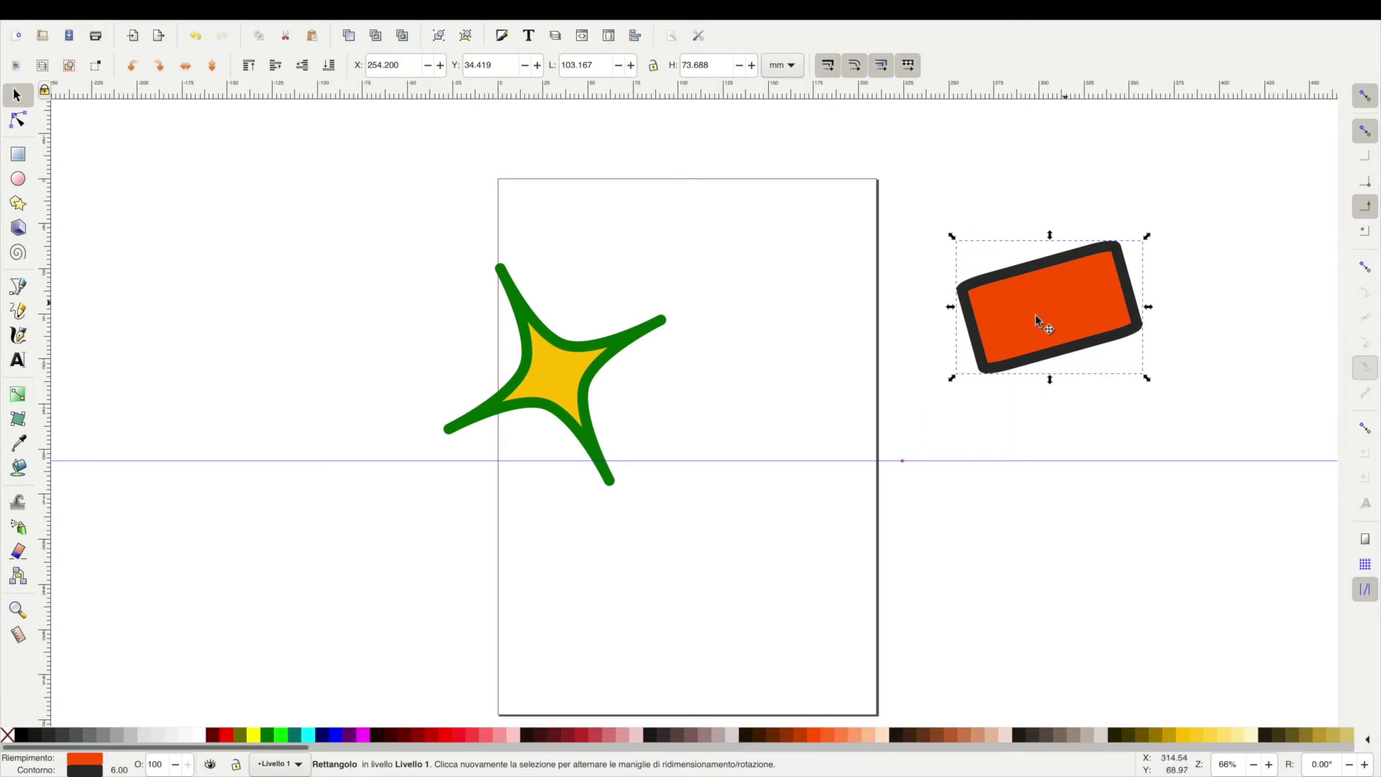
Snap by bounding-box centre, centre the rectangle on the guide, then straddle the page's right edge.
click(1365, 231)
click(1364, 207)
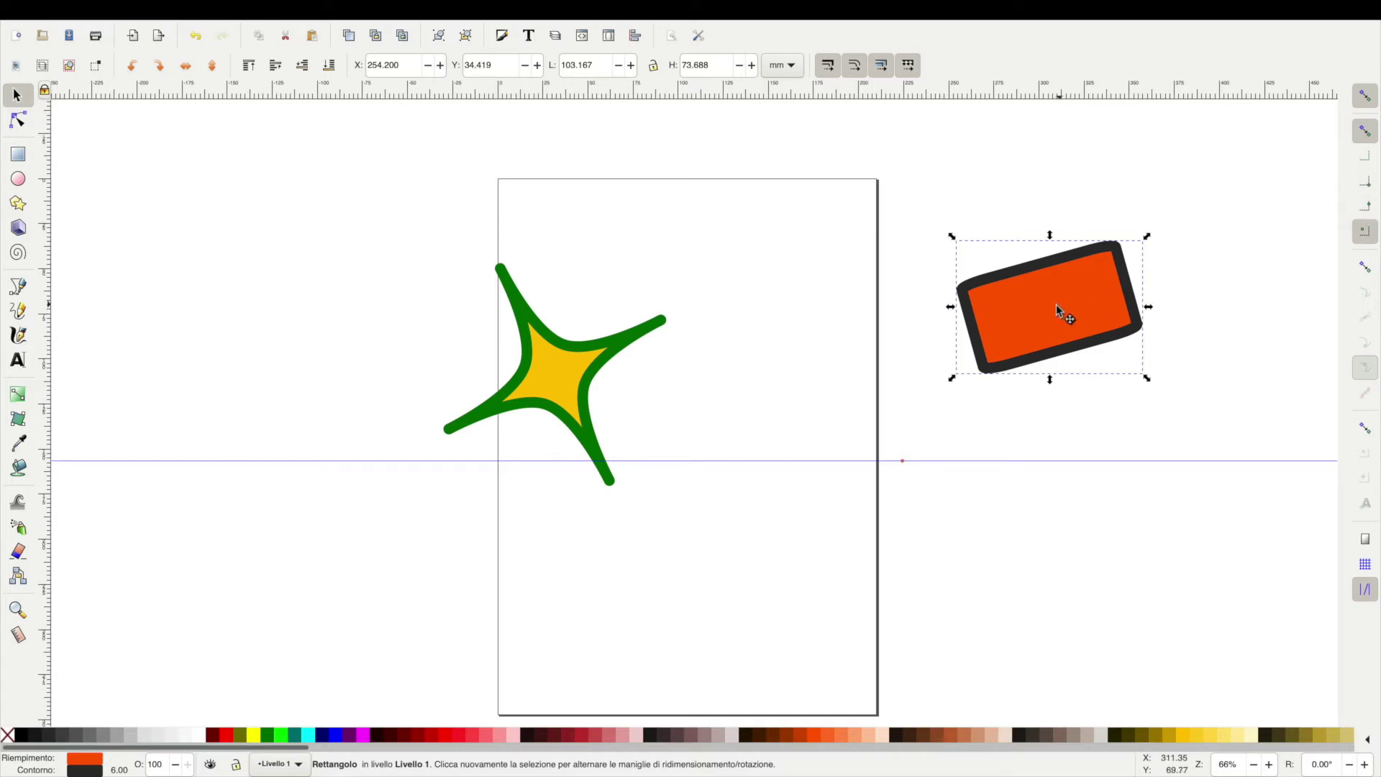
drag(1058, 302, 996, 459)
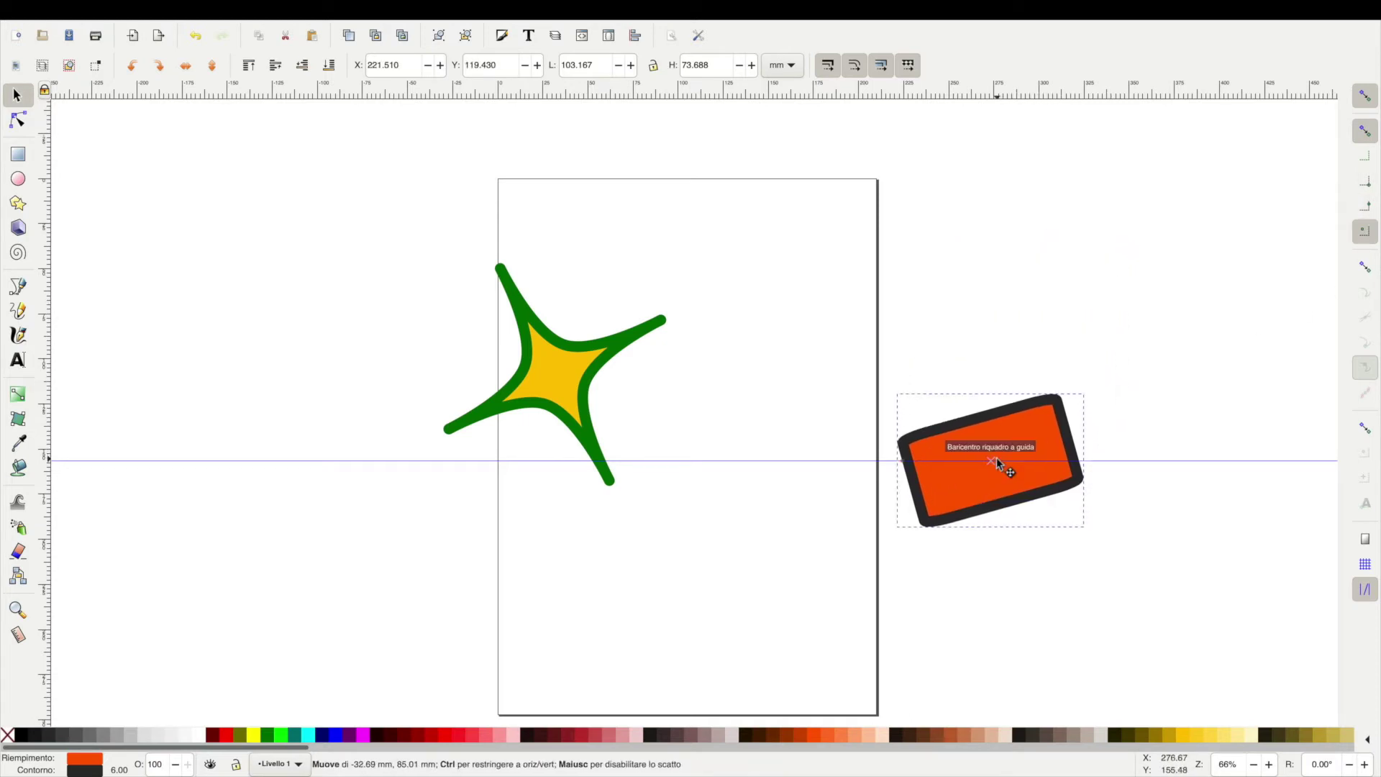
mouse_move(995, 458)
mouse_down()
mouse_move(813, 335)
mouse_move(563, 379)
mouse_up()
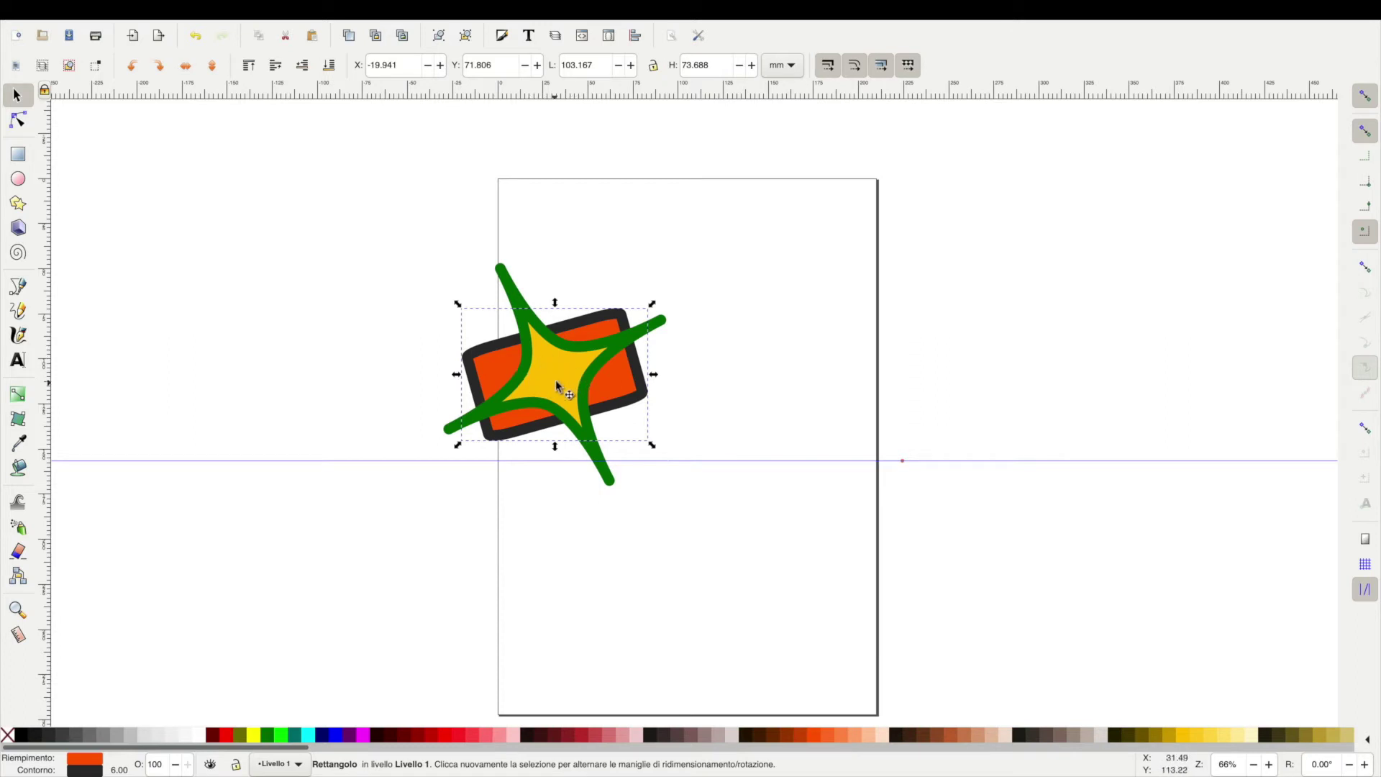
mouse_move(556, 382)
mouse_down()
mouse_move(617, 314)
mouse_move(793, 331)
mouse_up()
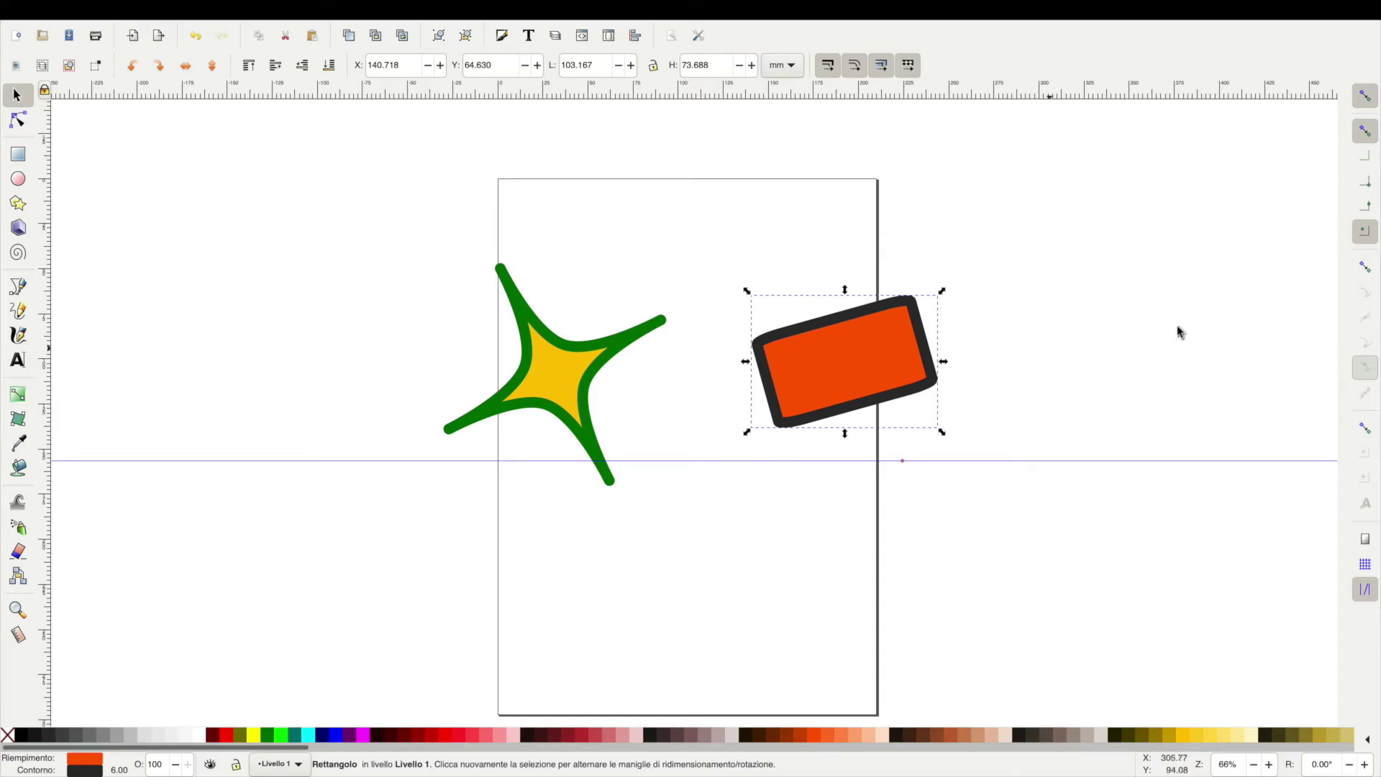
Enable node snapping, adjust its node options, and check the star's nodes before returning to the Selector.
click(1371, 268)
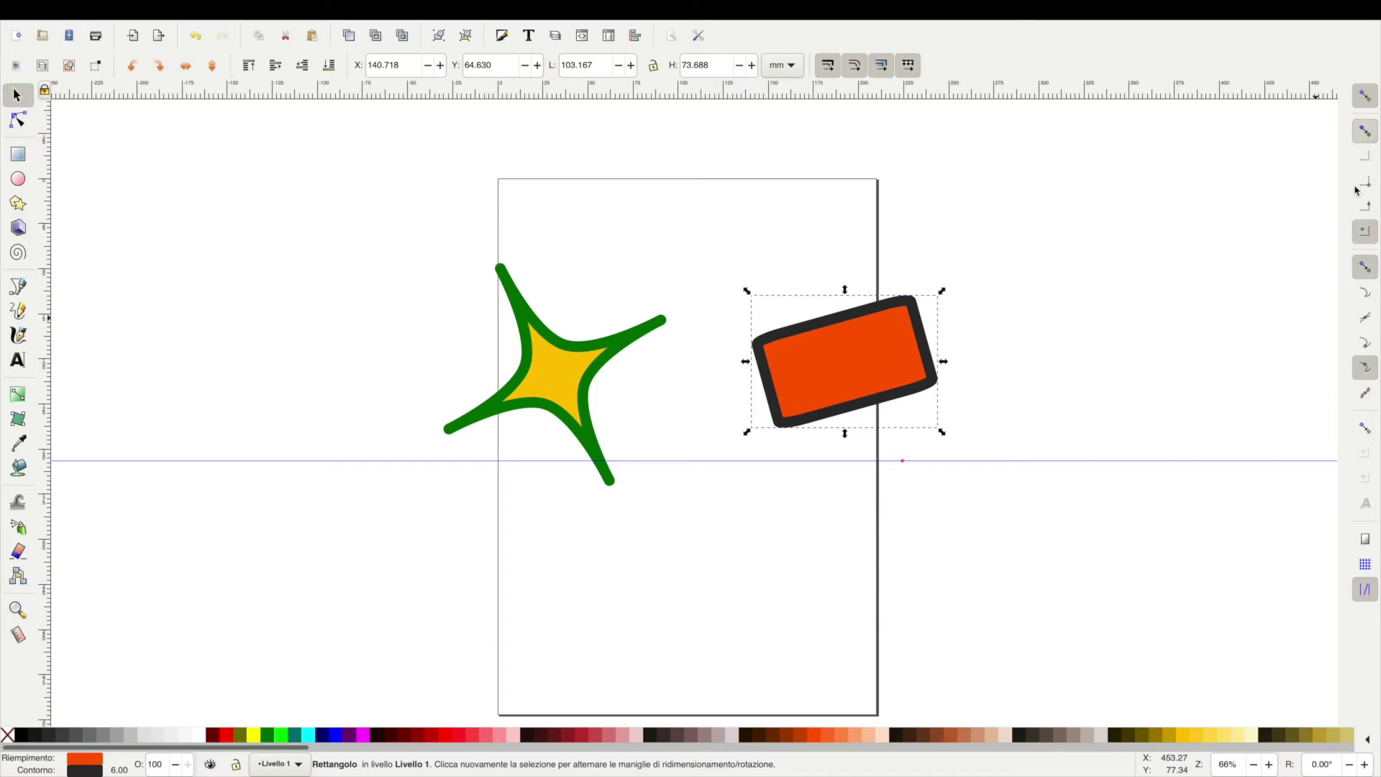
click(1365, 231)
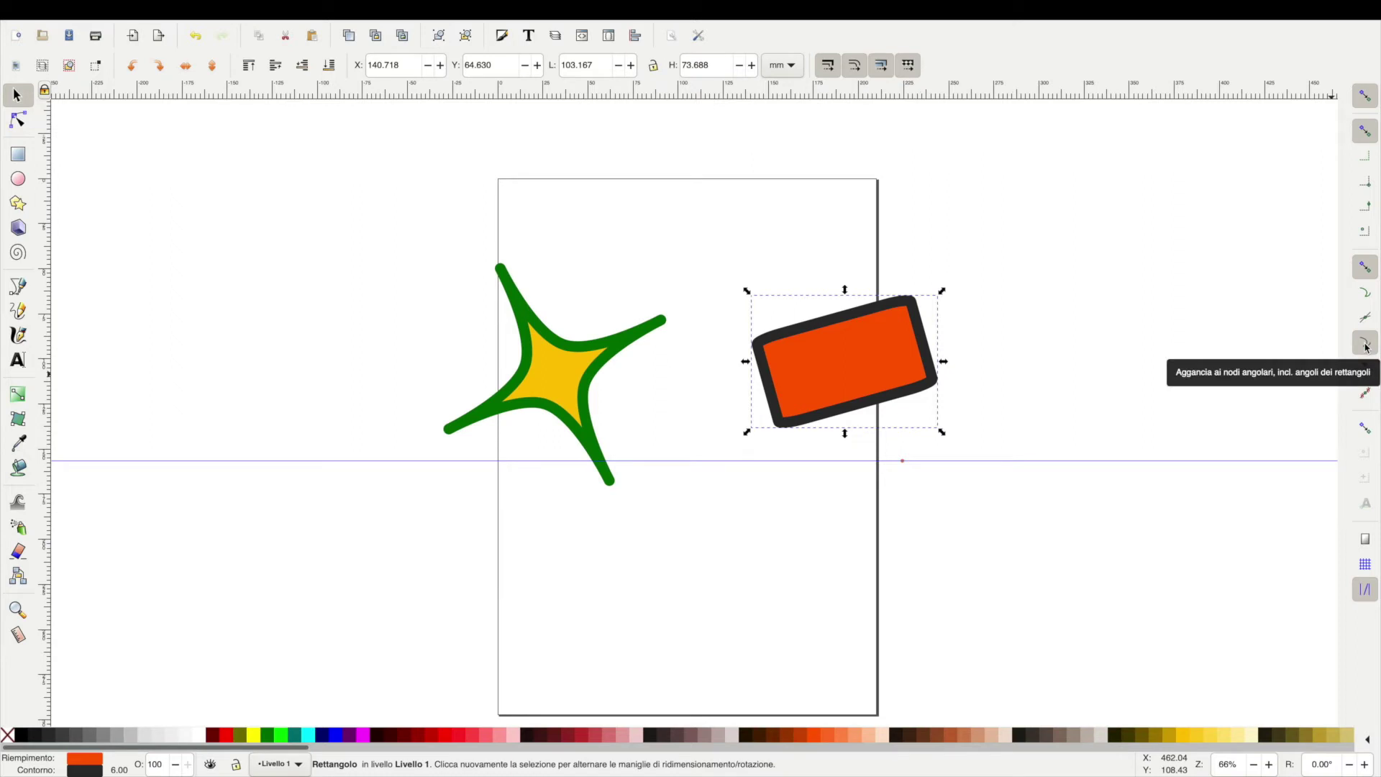
click(645, 343)
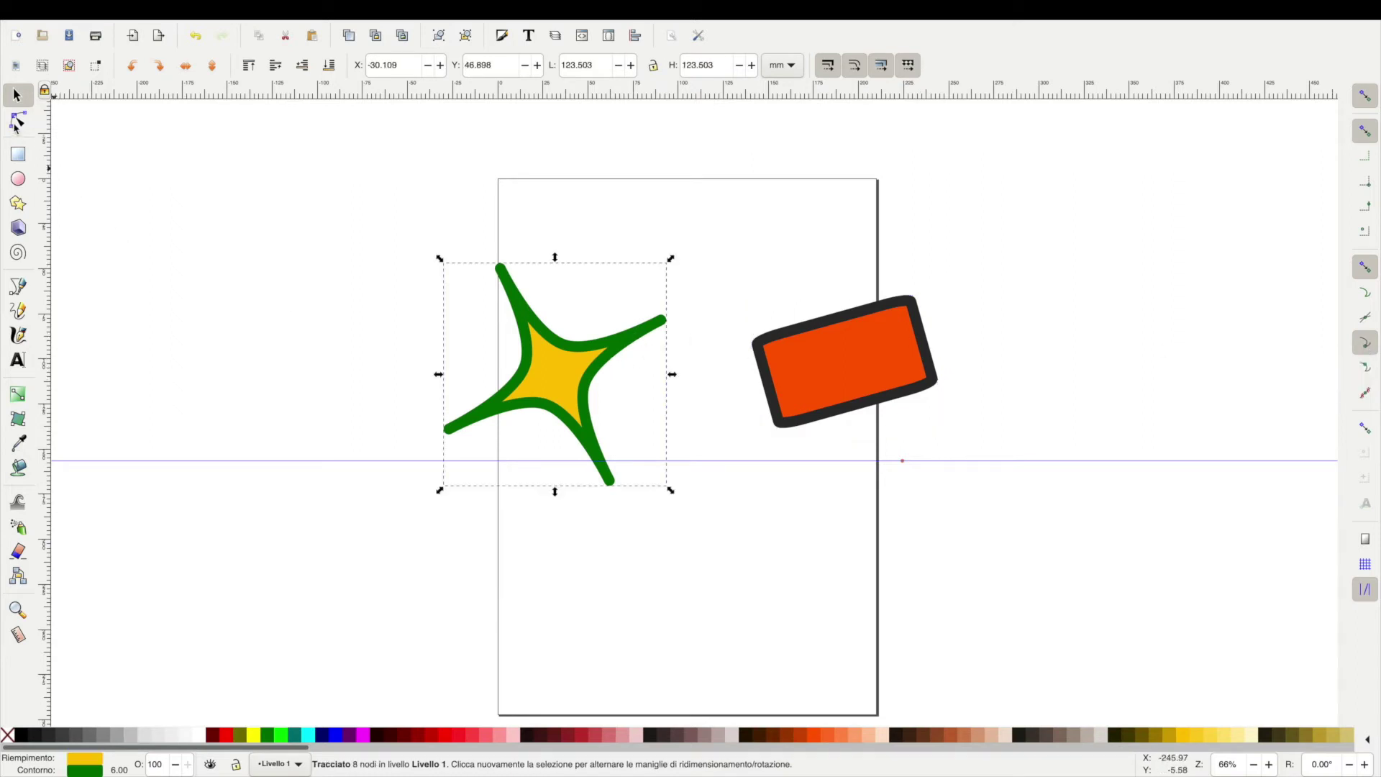
key(n)
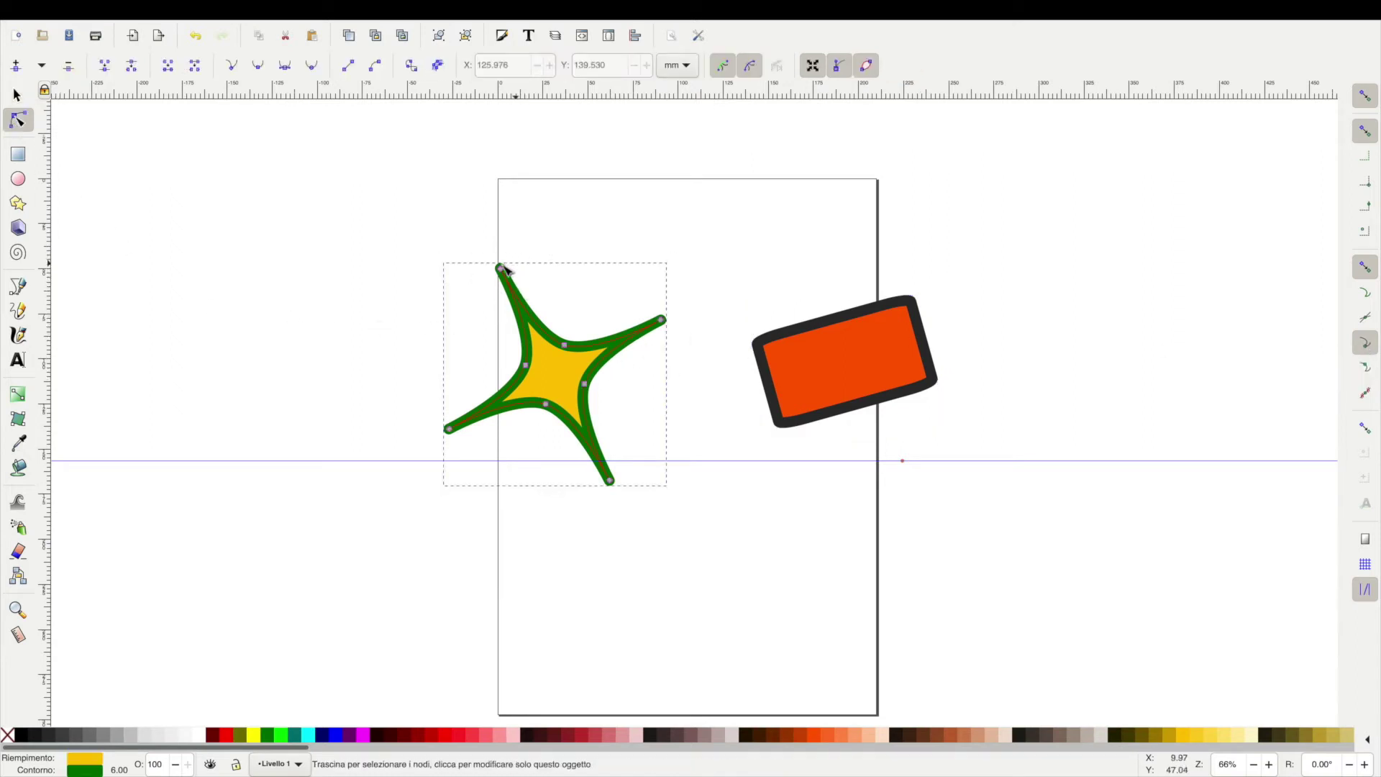
click(1375, 348)
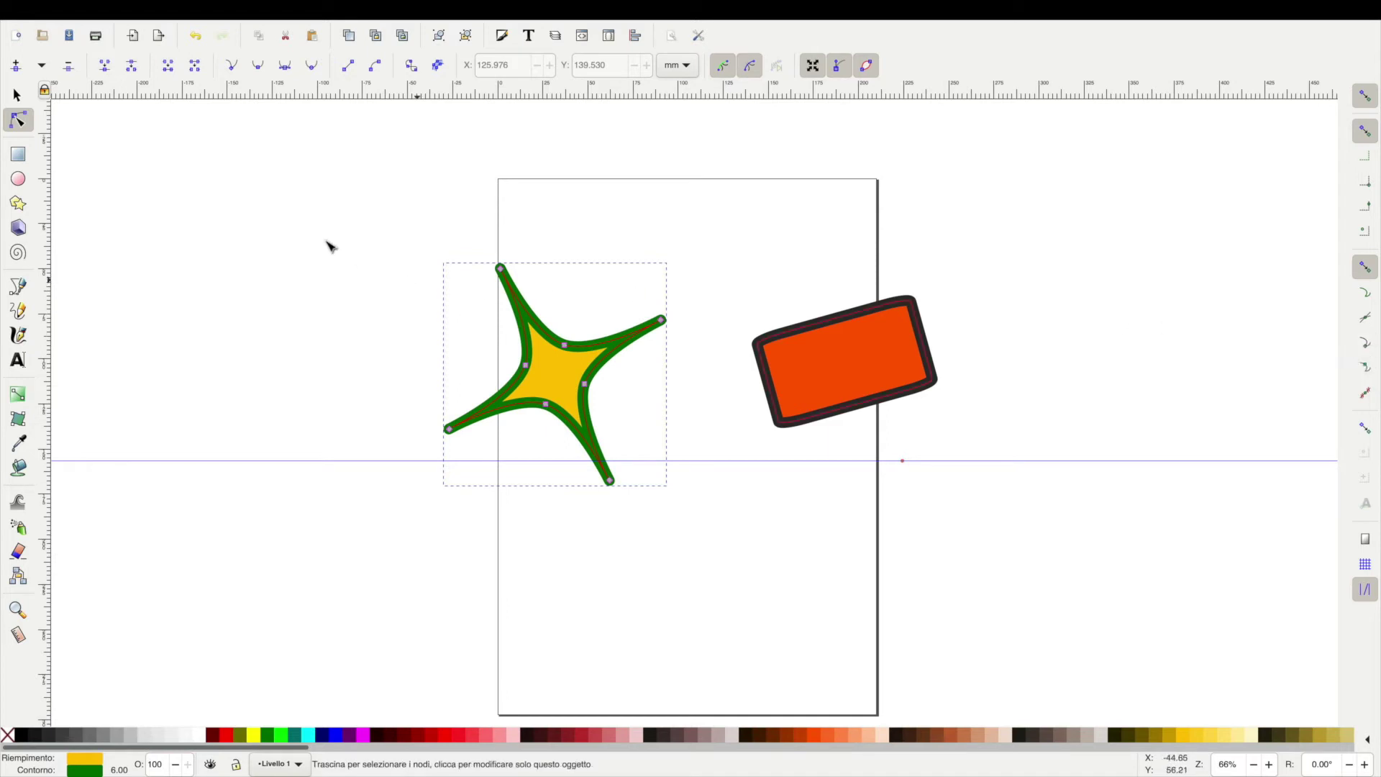
key(s)
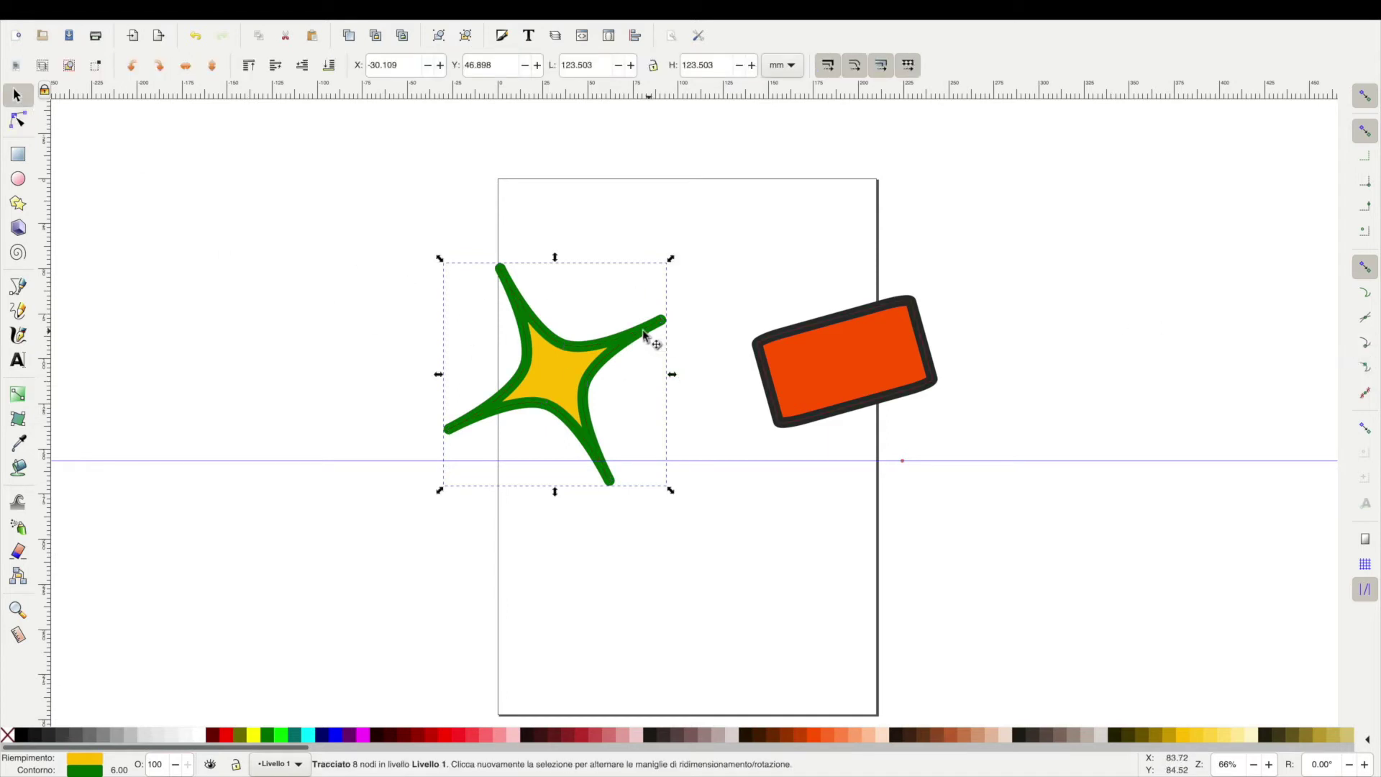
With corner-node snapping on, snap a star tip to the rectangle corner, then drop the star onto the guide.
drag(651, 342, 664, 348)
drag(679, 352, 730, 391)
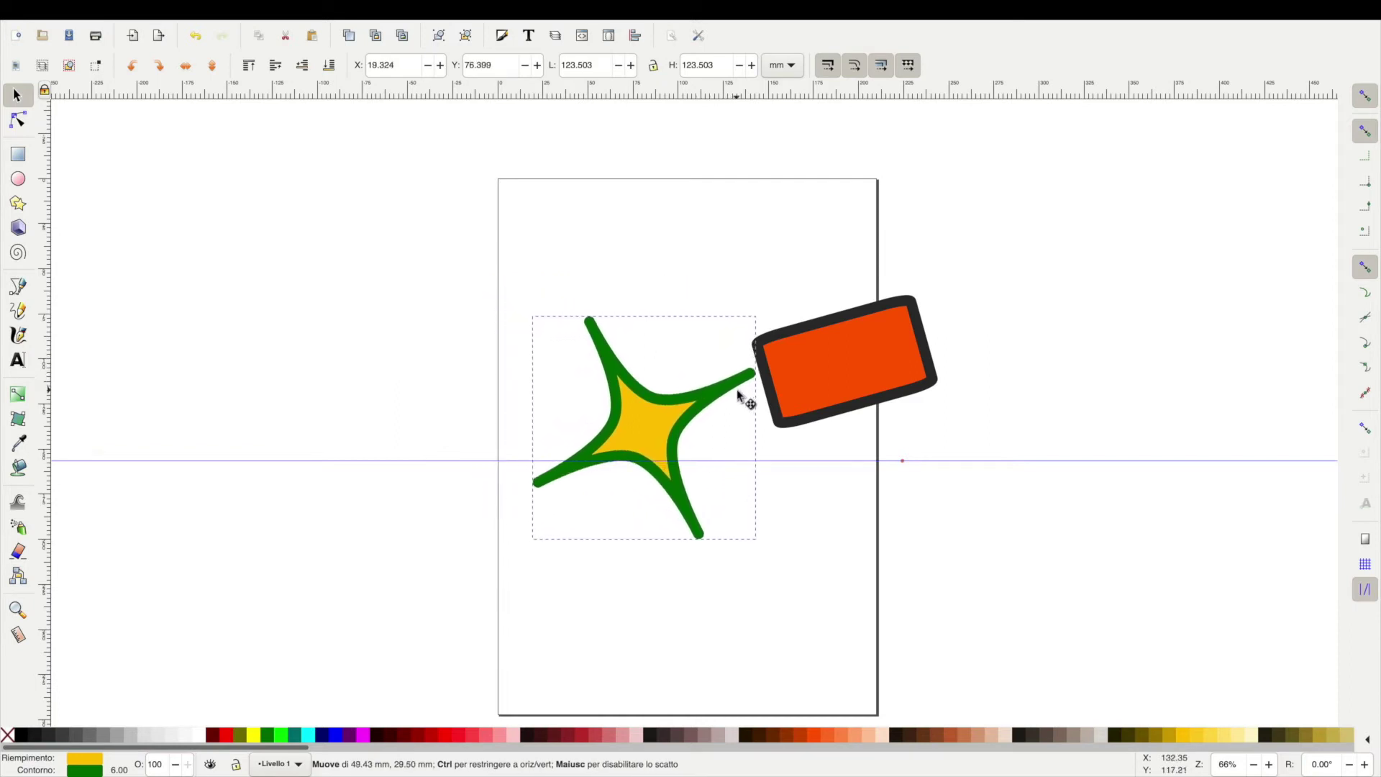
drag(730, 391, 690, 379)
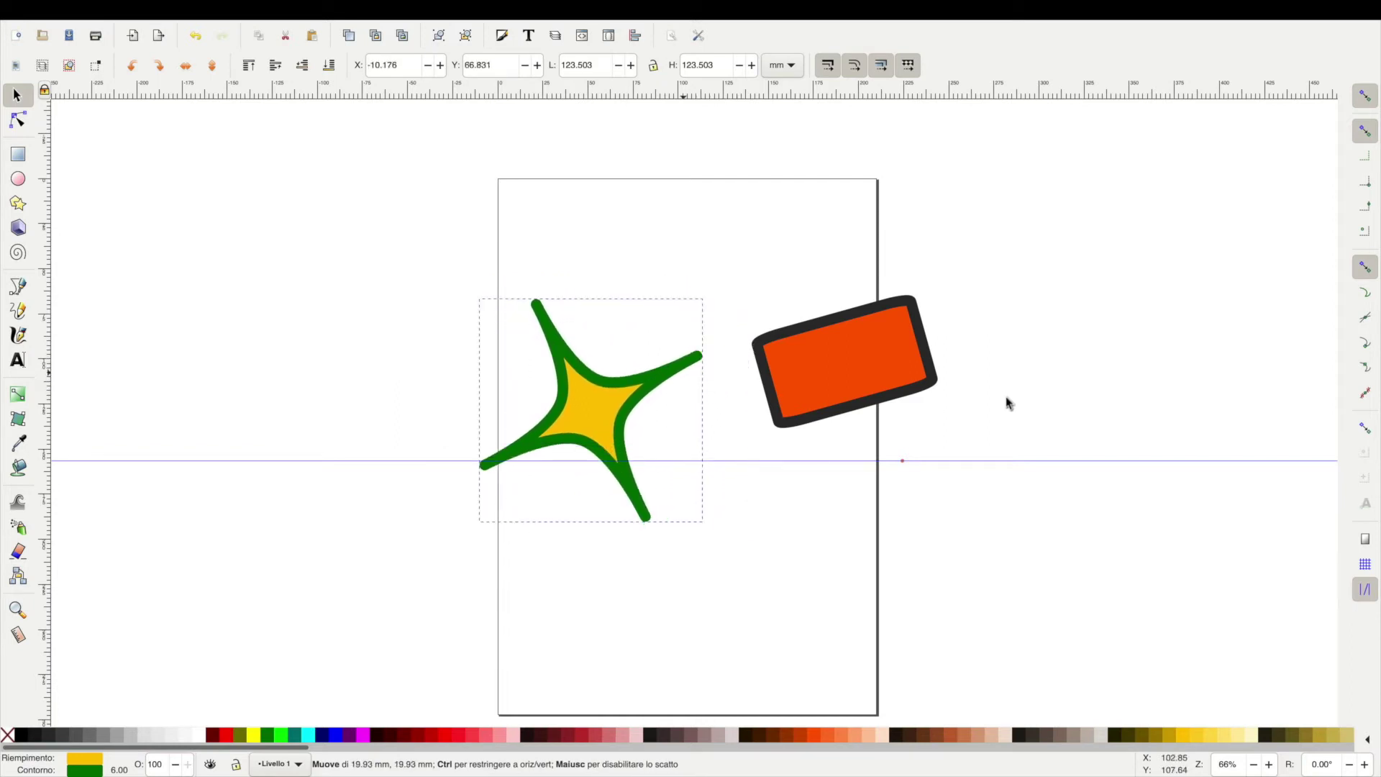
click(1367, 343)
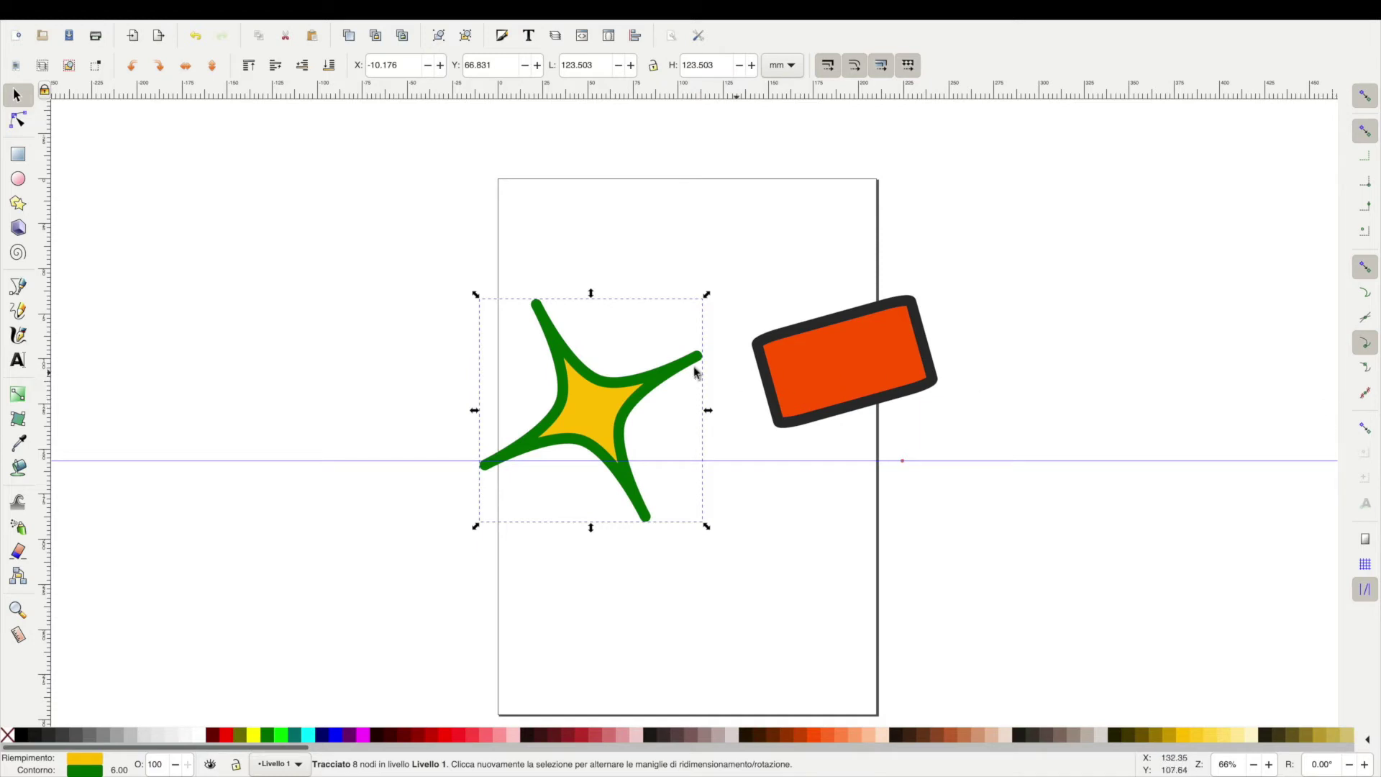
drag(671, 374, 746, 365)
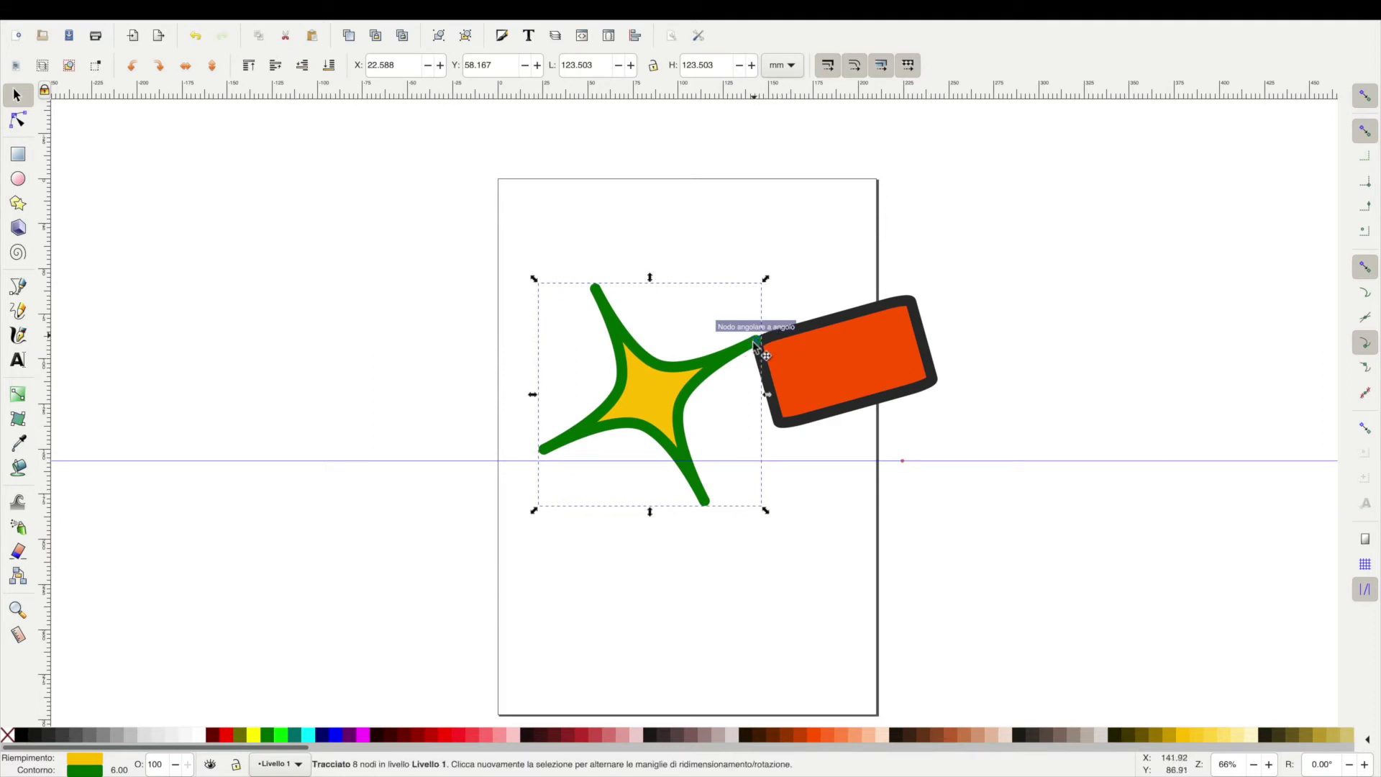
drag(746, 363, 1065, 376)
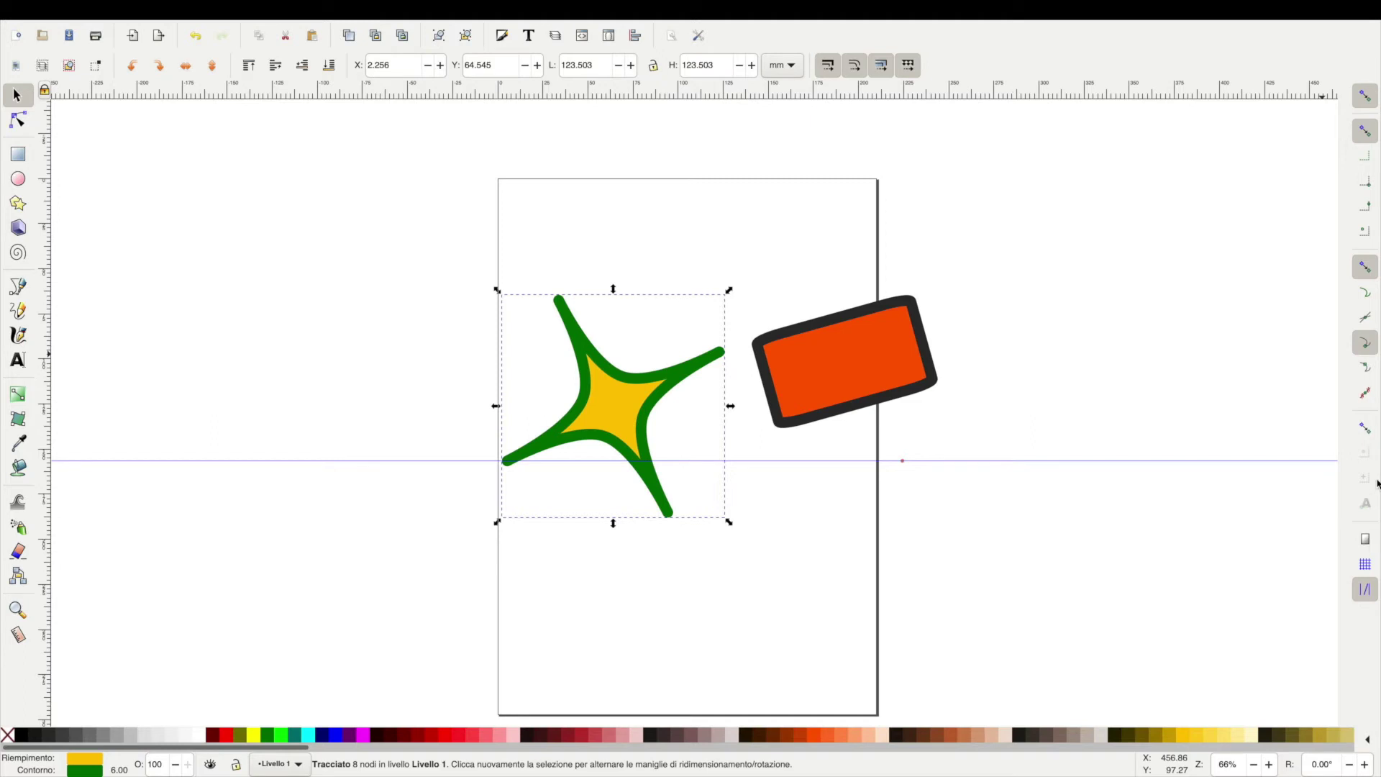
click(1364, 346)
mouse_move(718, 374)
mouse_down()
mouse_move(738, 468)
mouse_move(725, 417)
mouse_up()
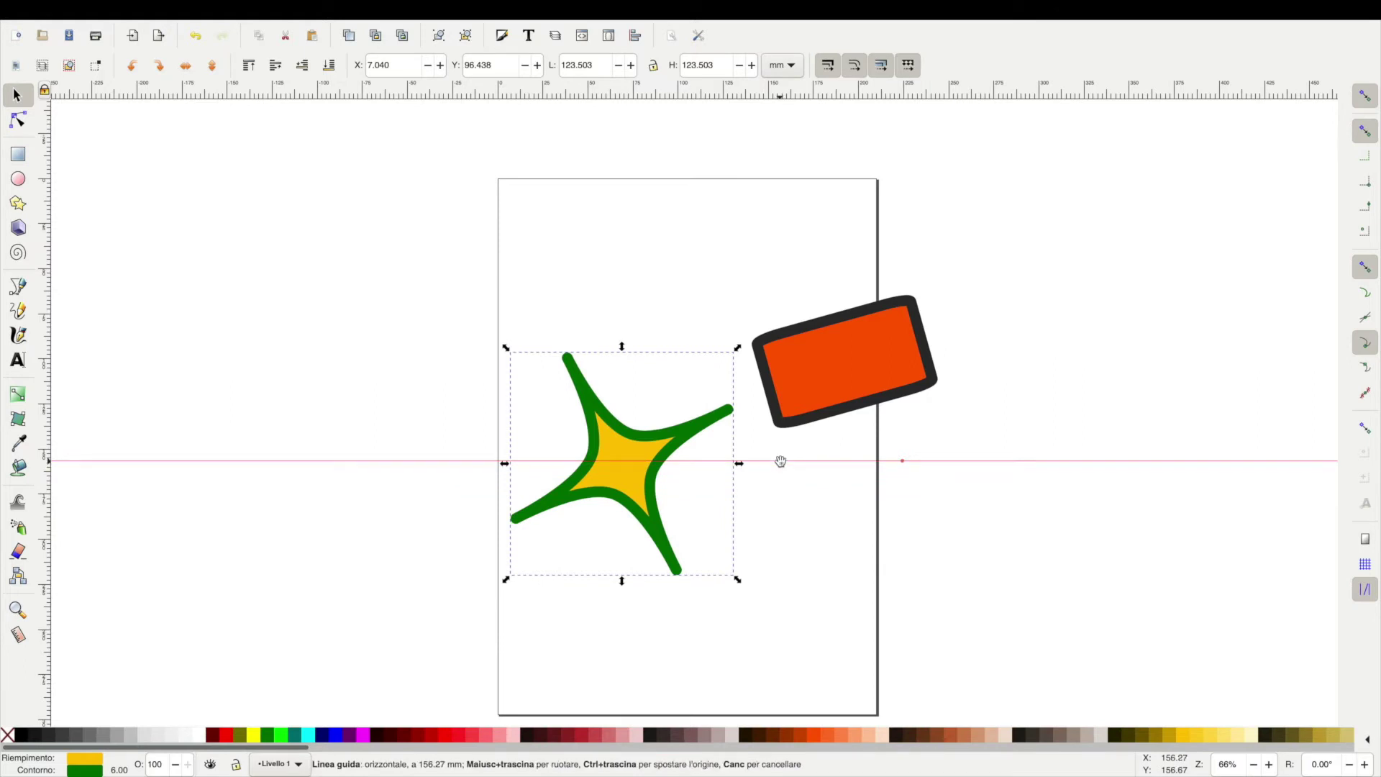
Lower the guide via a star tip, then snap the star to the rectangle corner and page's left edge.
drag(781, 461, 729, 415)
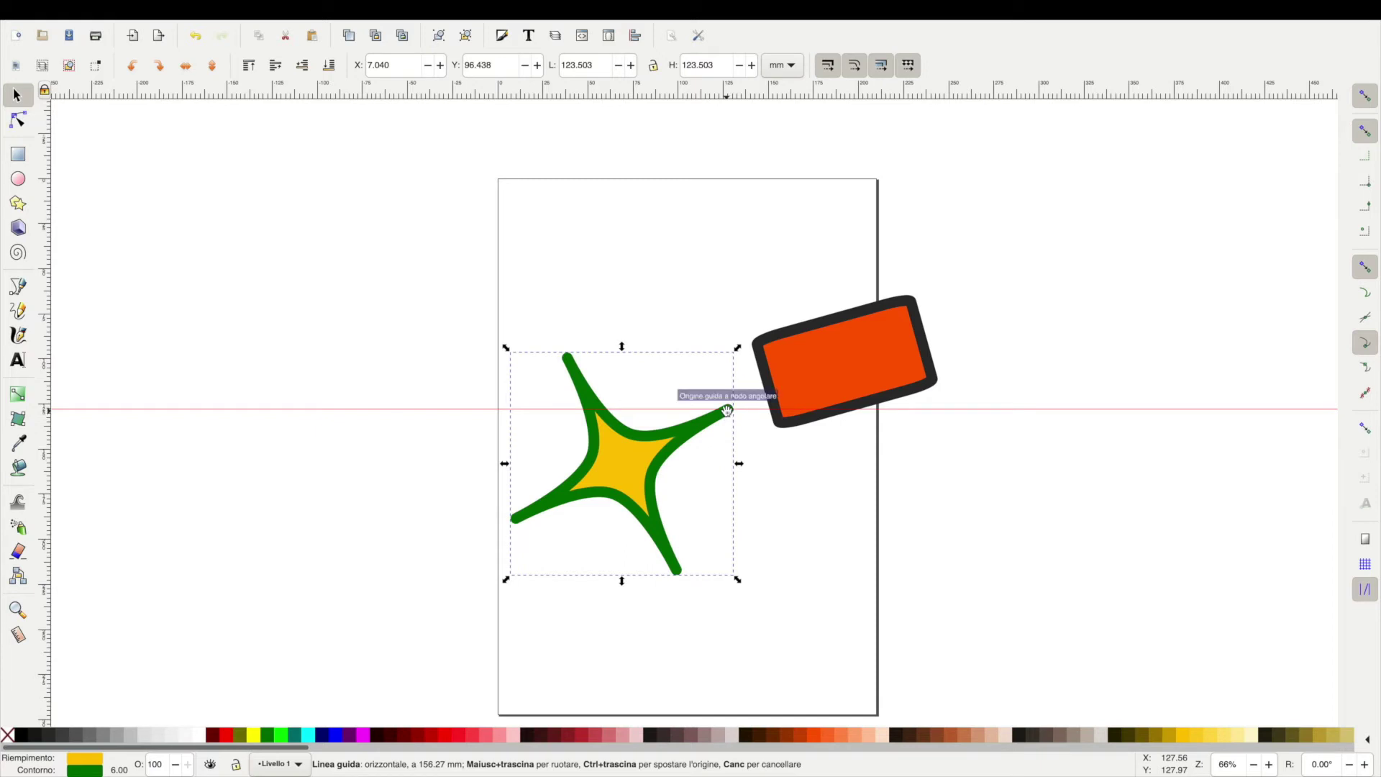
drag(752, 409, 862, 534)
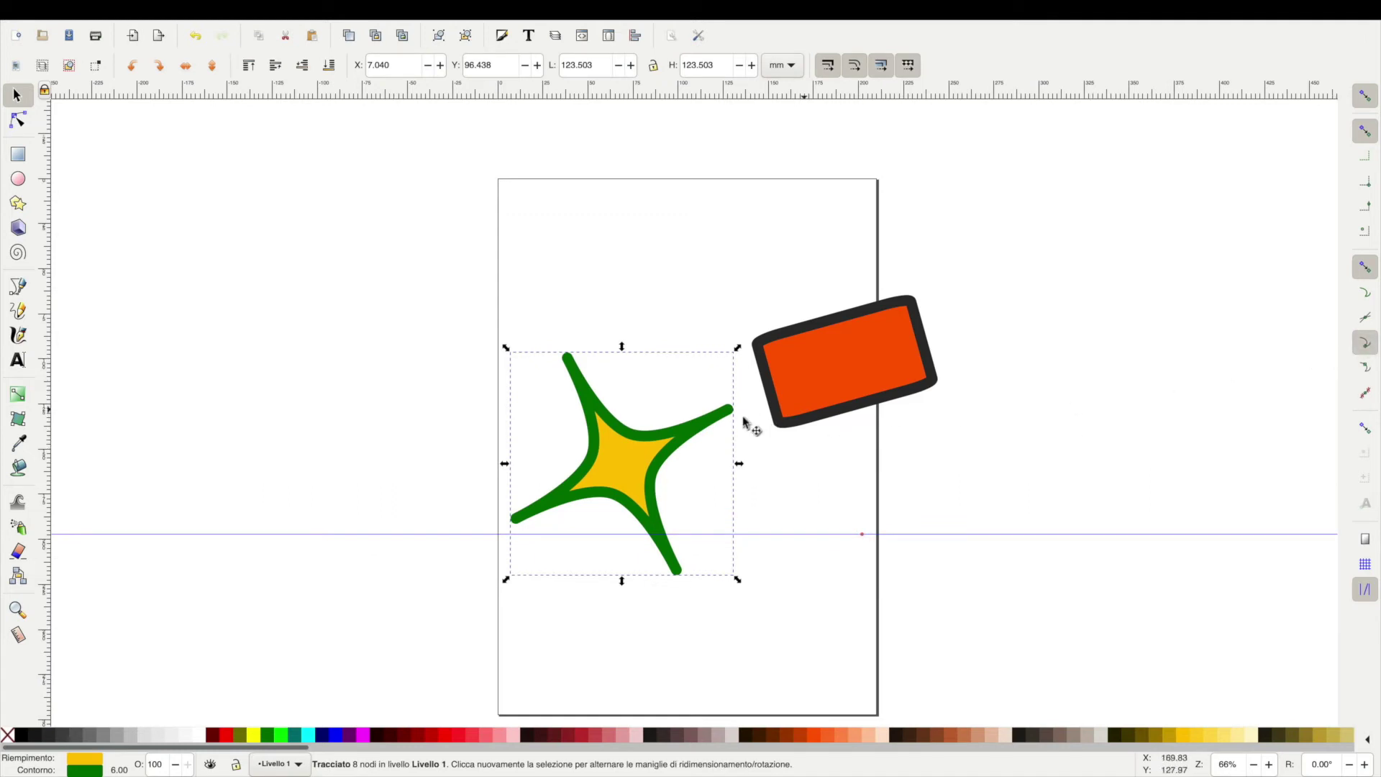
drag(717, 417, 753, 357)
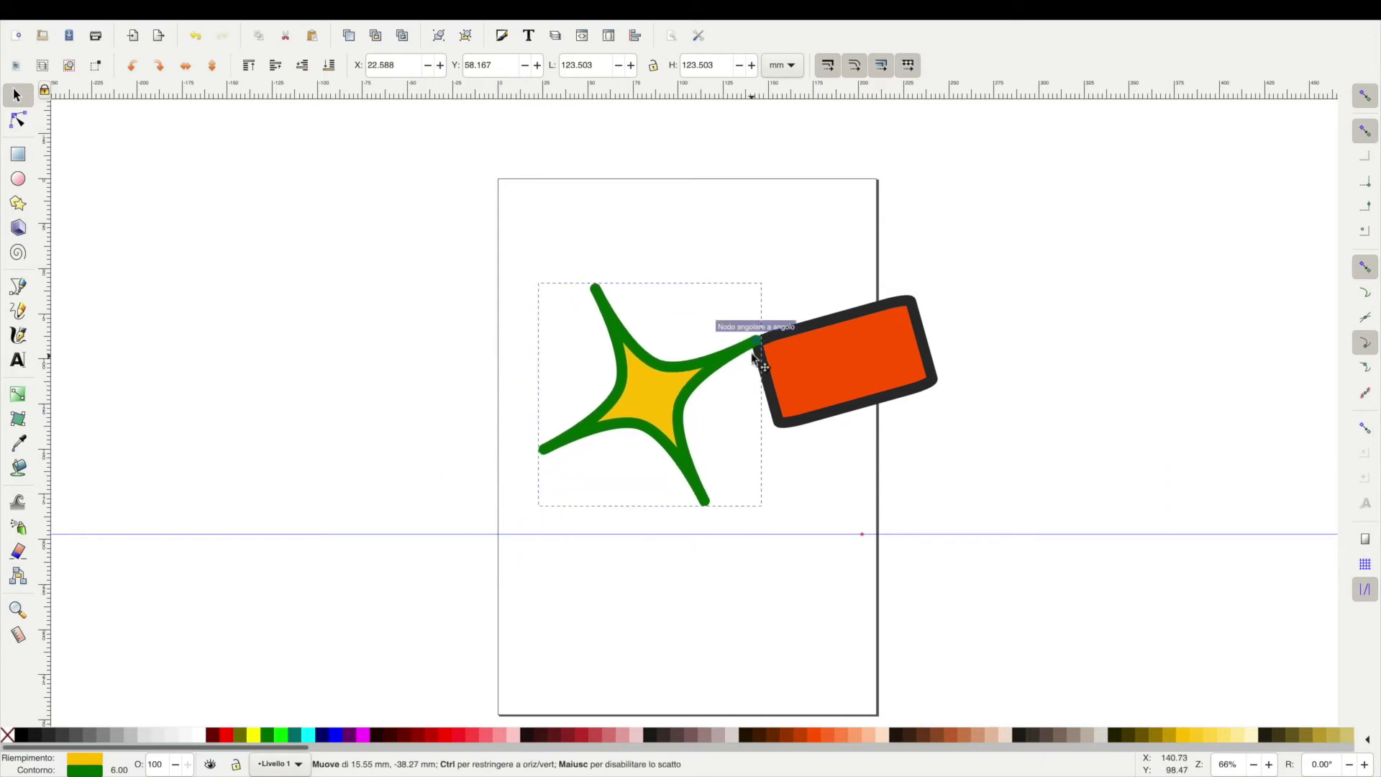
drag(754, 347, 756, 350)
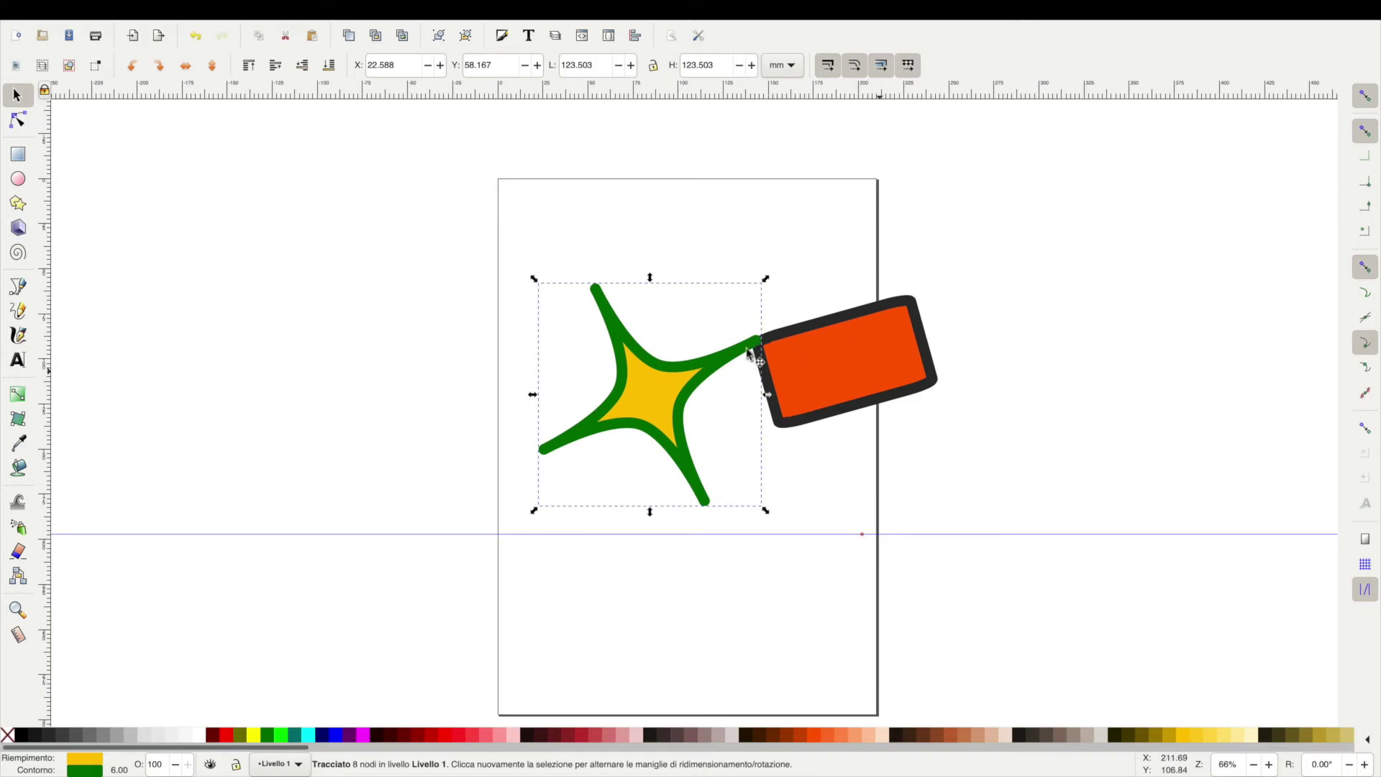
drag(733, 357, 667, 362)
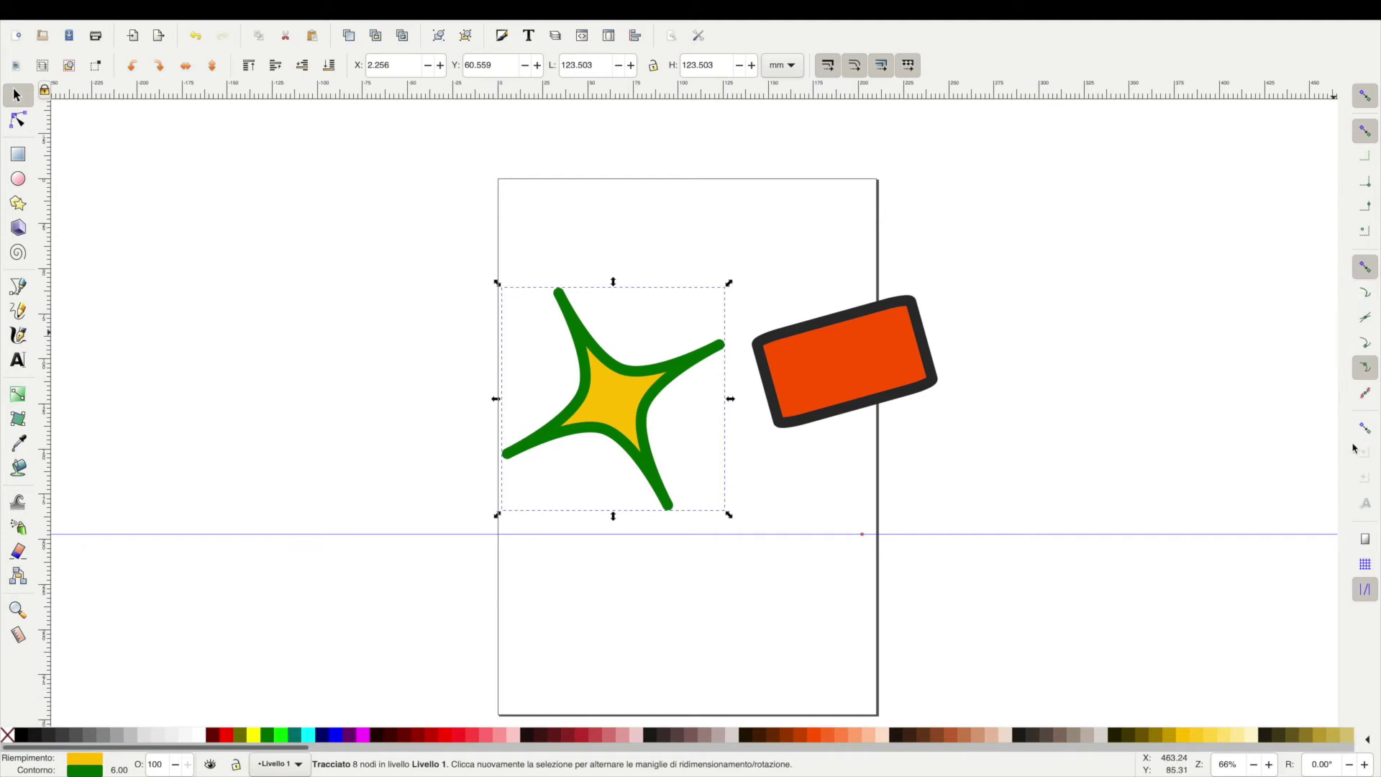
click(1364, 541)
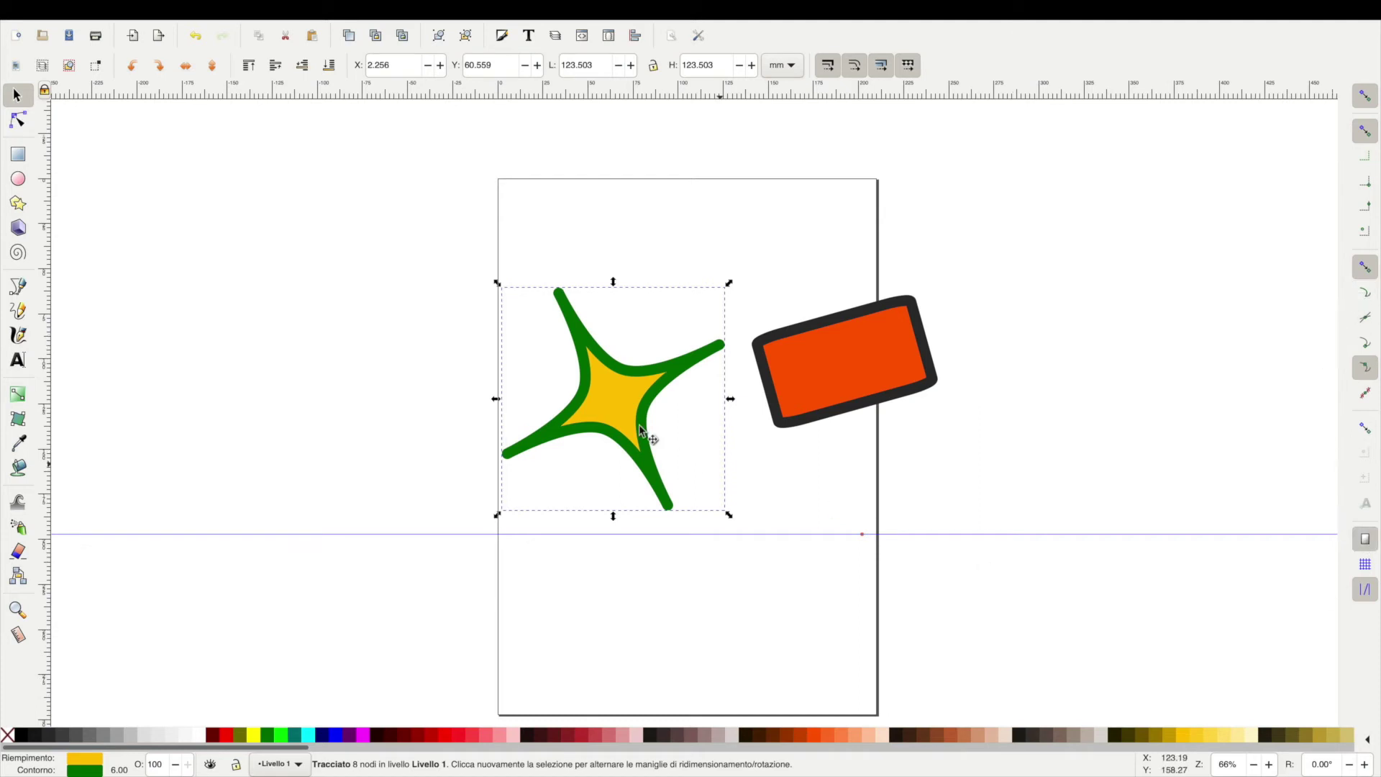
Move the star to the page's upper-left, turn on line-midpoint snapping, and drag the star onto the rectangle.
mouse_move(636, 374)
mouse_down()
mouse_move(705, 185)
mouse_move(879, 185)
mouse_up()
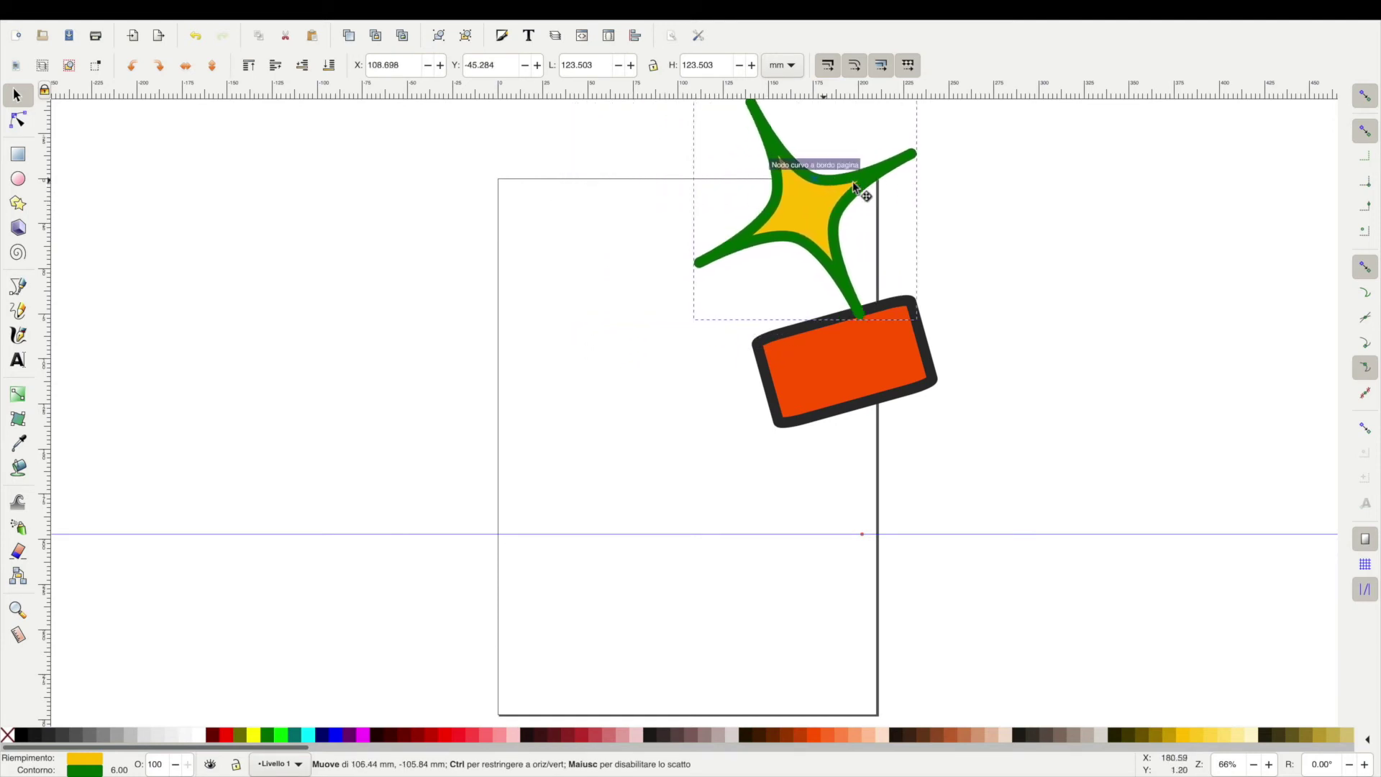
mouse_move(879, 184)
mouse_down()
mouse_move(654, 252)
mouse_move(590, 289)
mouse_up()
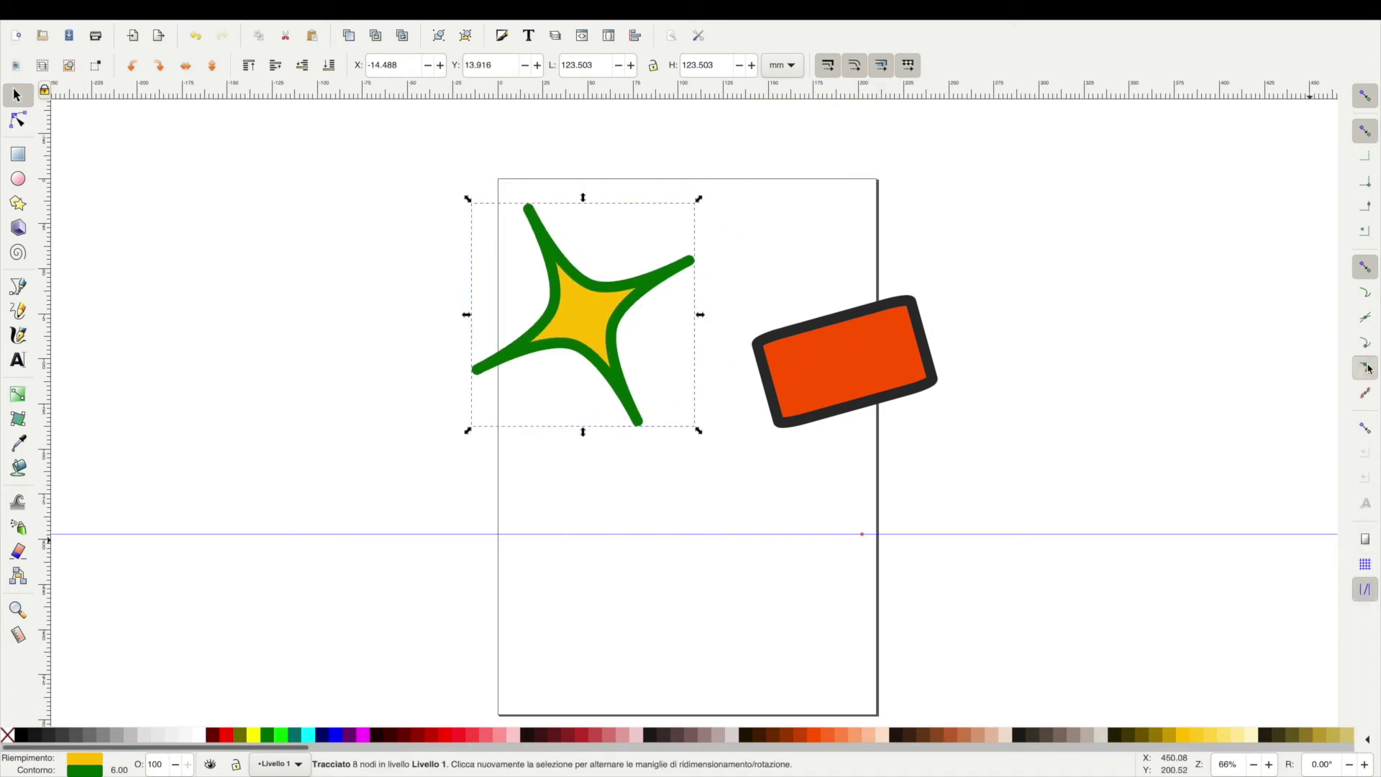
click(1365, 394)
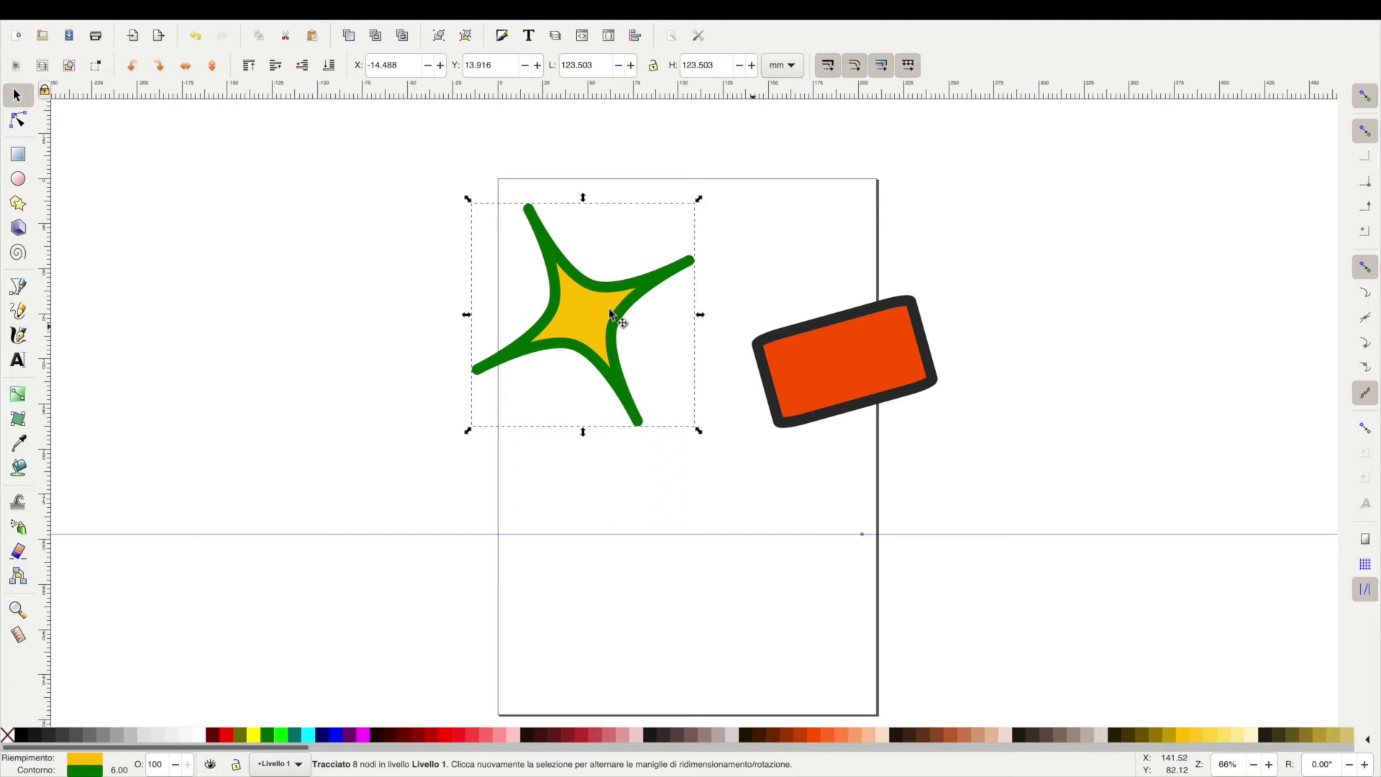
drag(611, 314, 832, 316)
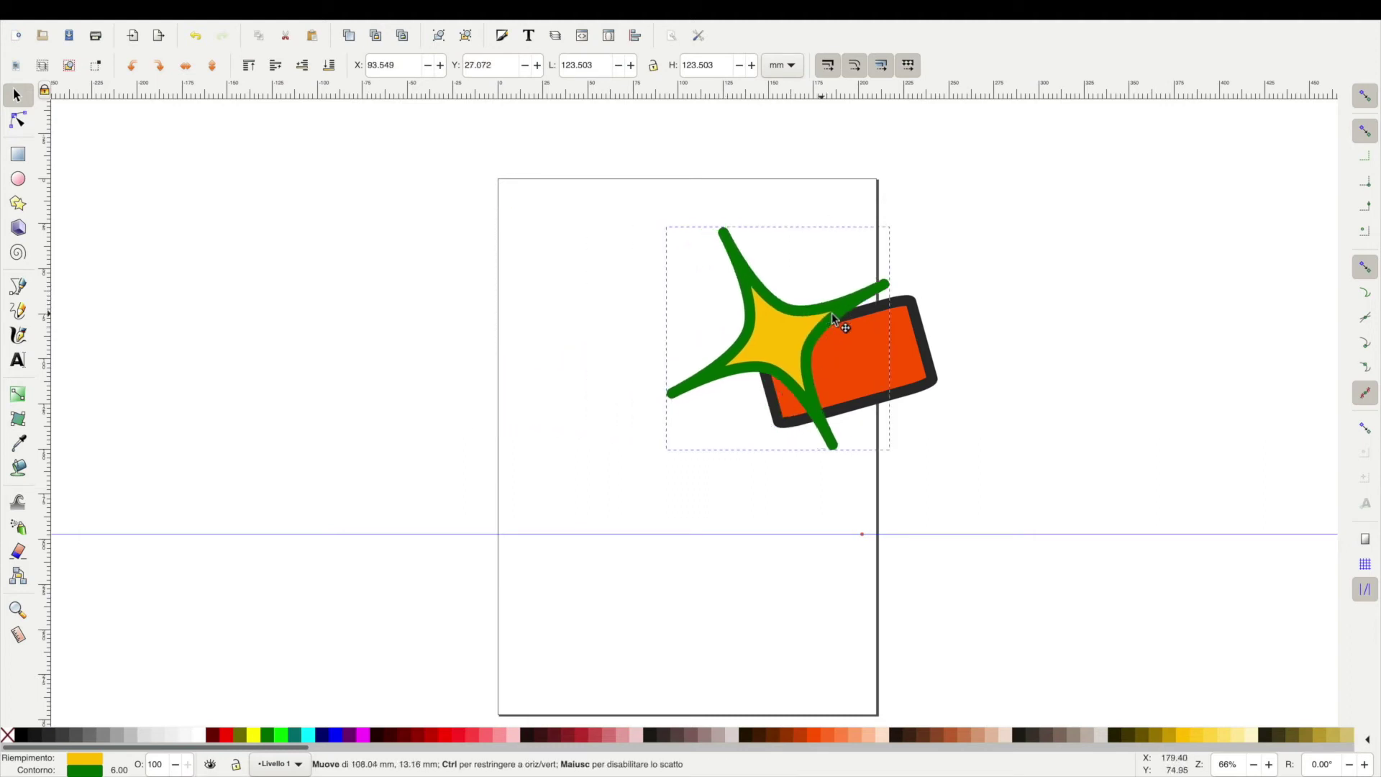
Move the star lower on the canvas, below and right of the orange rectangle.
mouse_move(831, 317)
mouse_down()
mouse_move(849, 342)
mouse_move(850, 313)
mouse_move(806, 274)
mouse_move(764, 337)
mouse_move(1005, 468)
mouse_move(1085, 409)
mouse_move(1134, 426)
mouse_up()
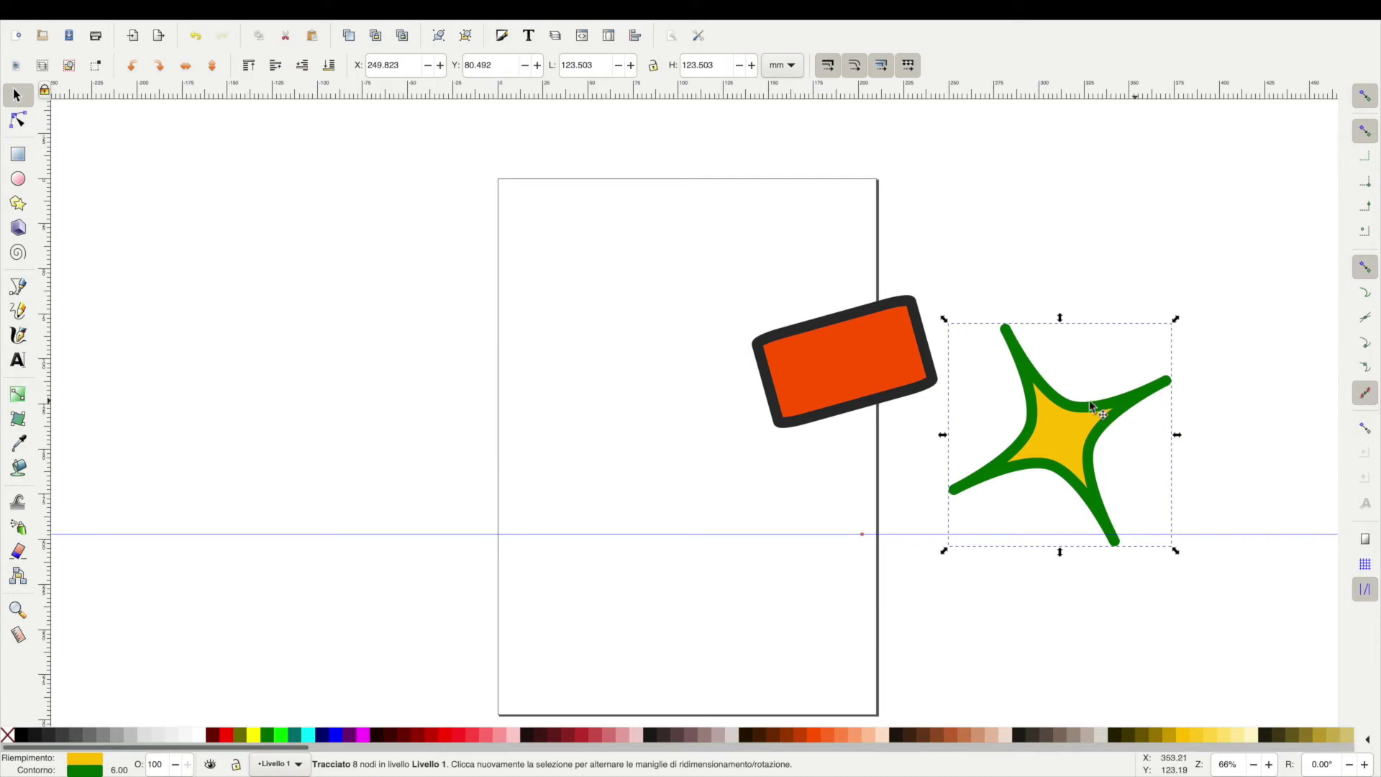
drag(1074, 410, 1079, 519)
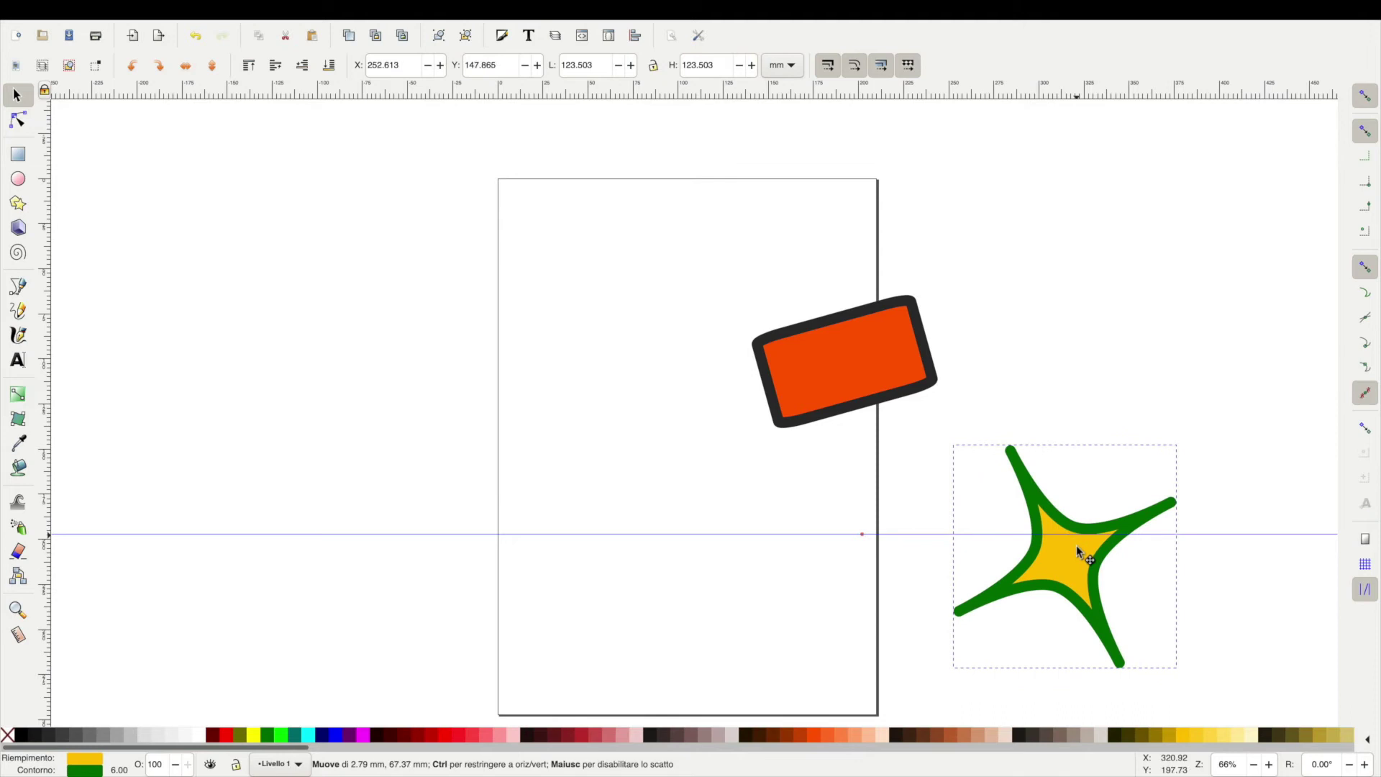
drag(1079, 519, 1079, 494)
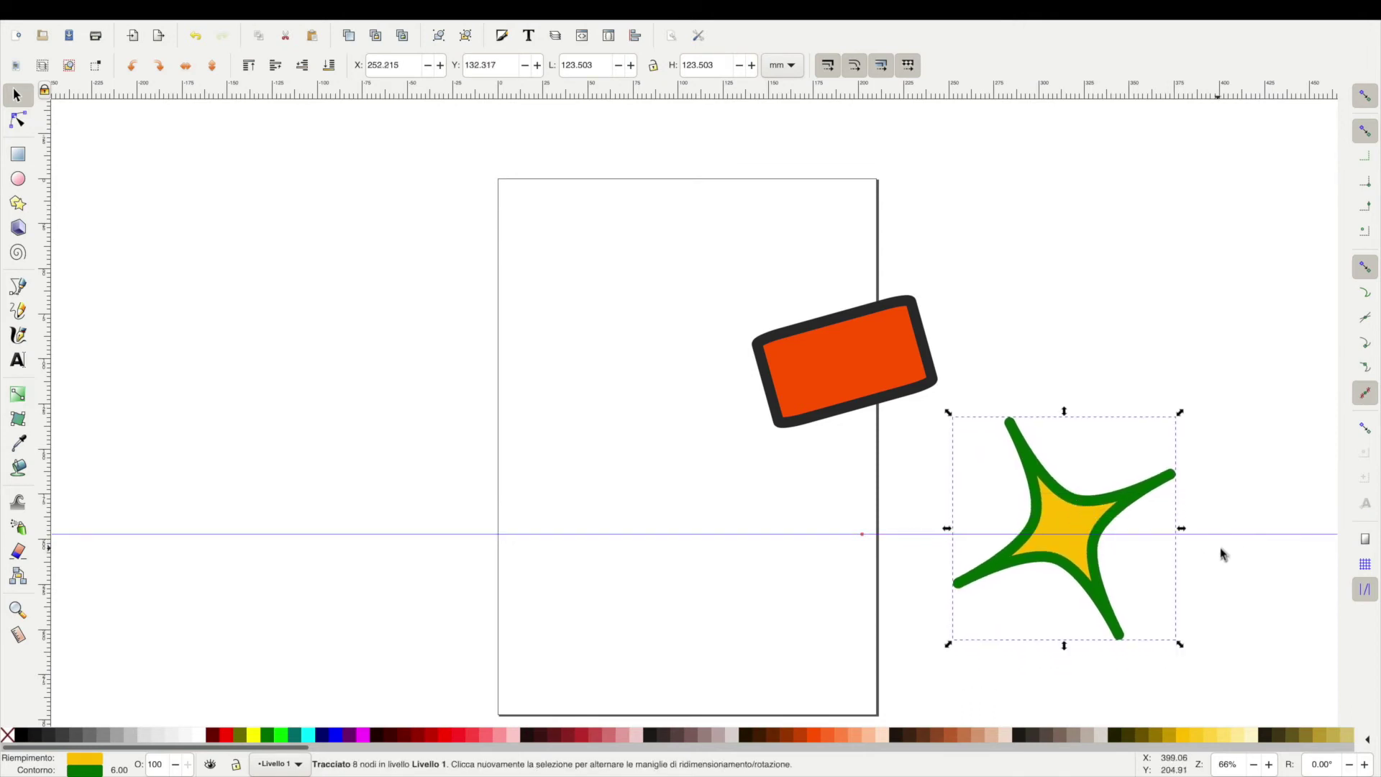
Raise the horizontal guide through the orange rectangle's middle and select that rectangle.
drag(1219, 535, 1077, 499)
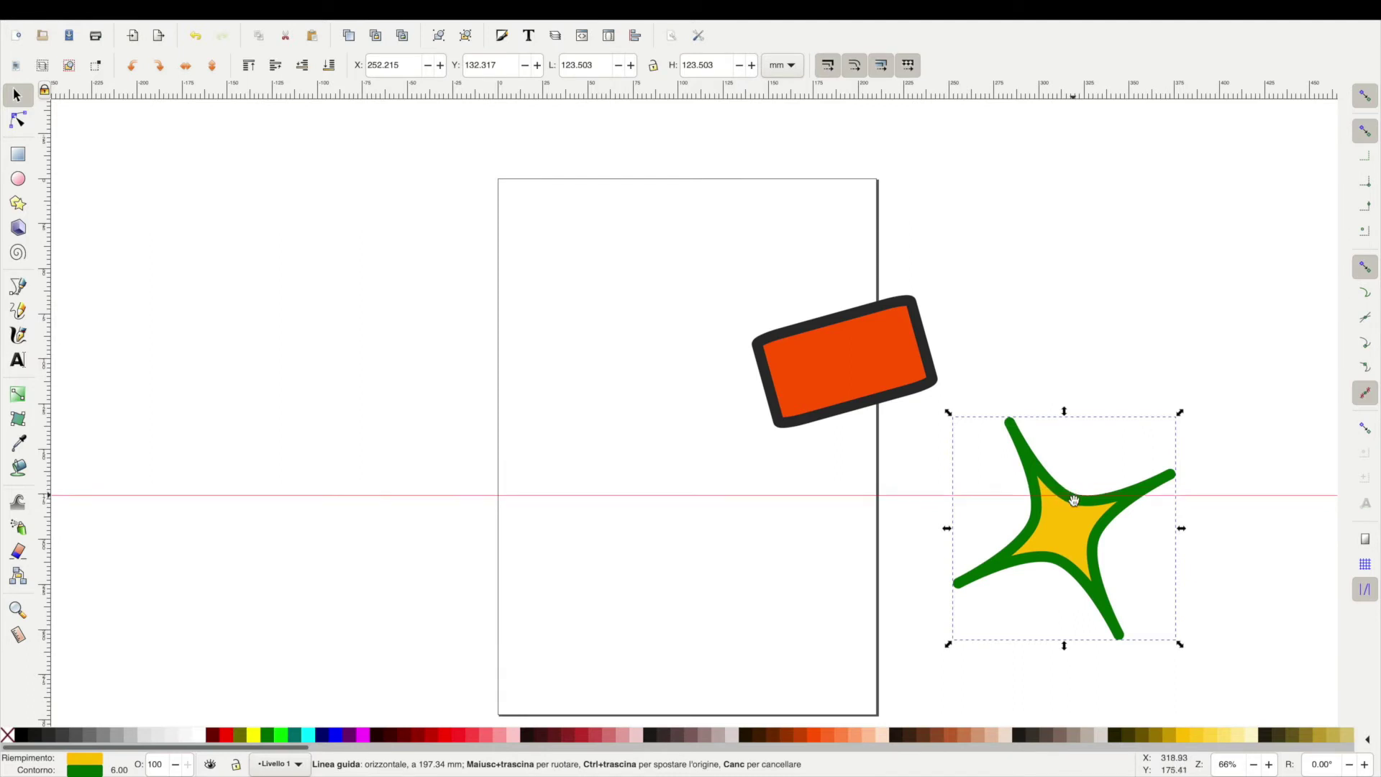
drag(1077, 499, 1083, 498)
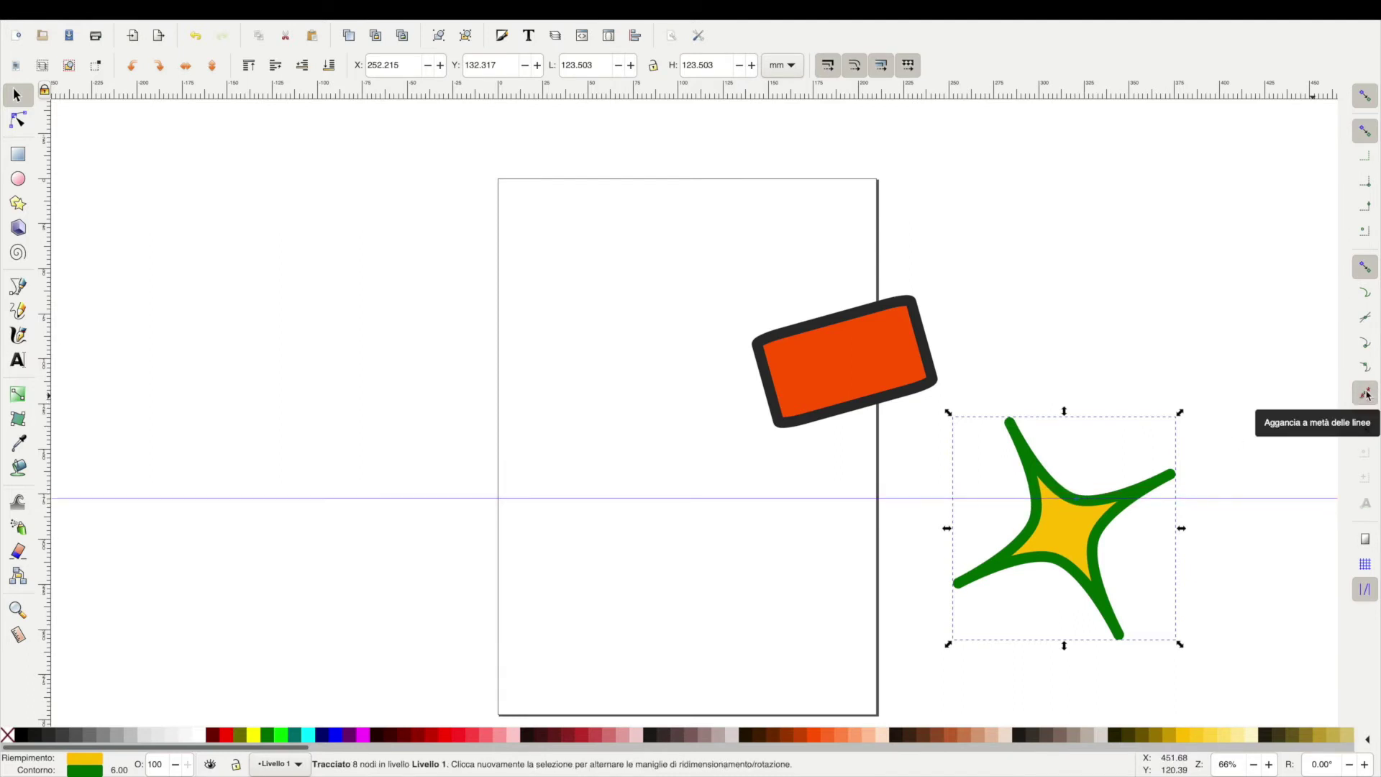
mouse_move(1075, 498)
mouse_down()
mouse_move(1031, 493)
mouse_move(1035, 344)
mouse_up()
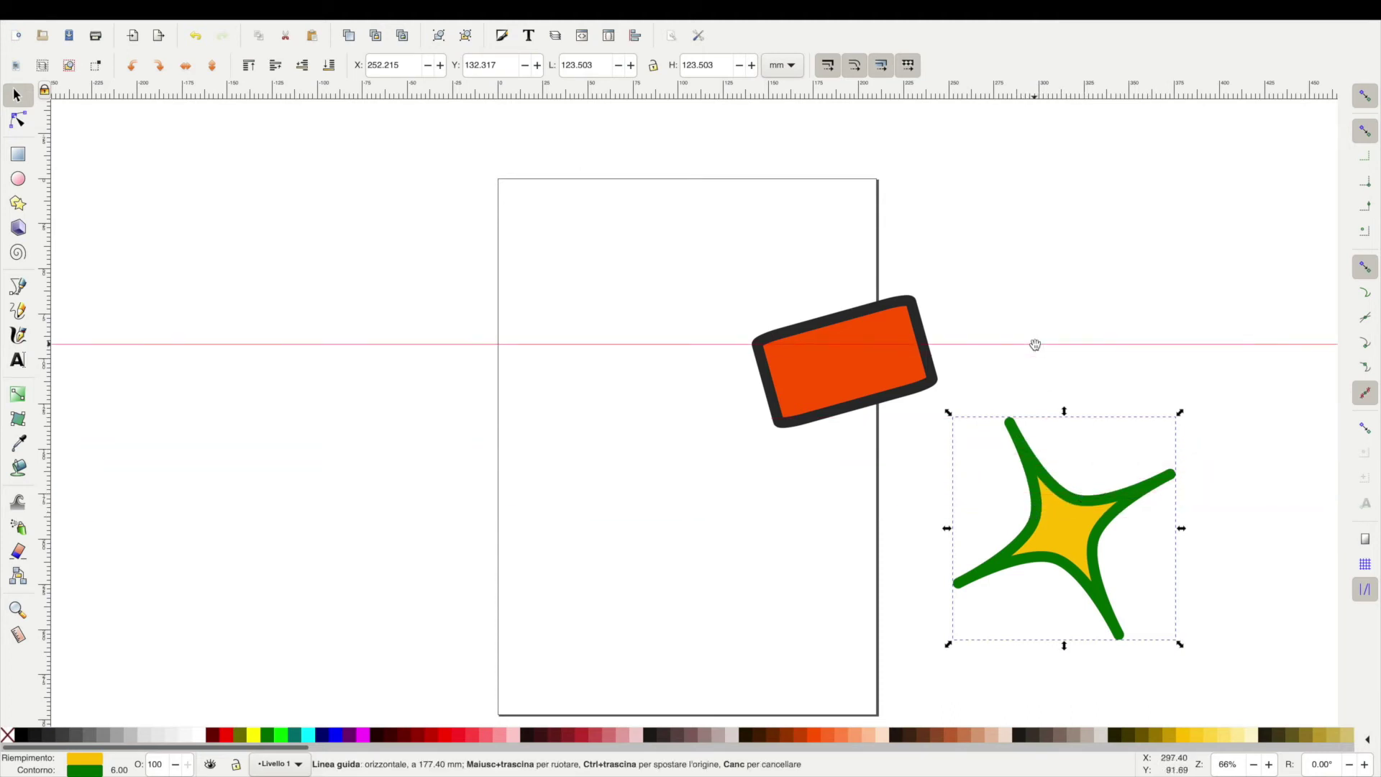
drag(1009, 344, 1009, 345)
click(828, 318)
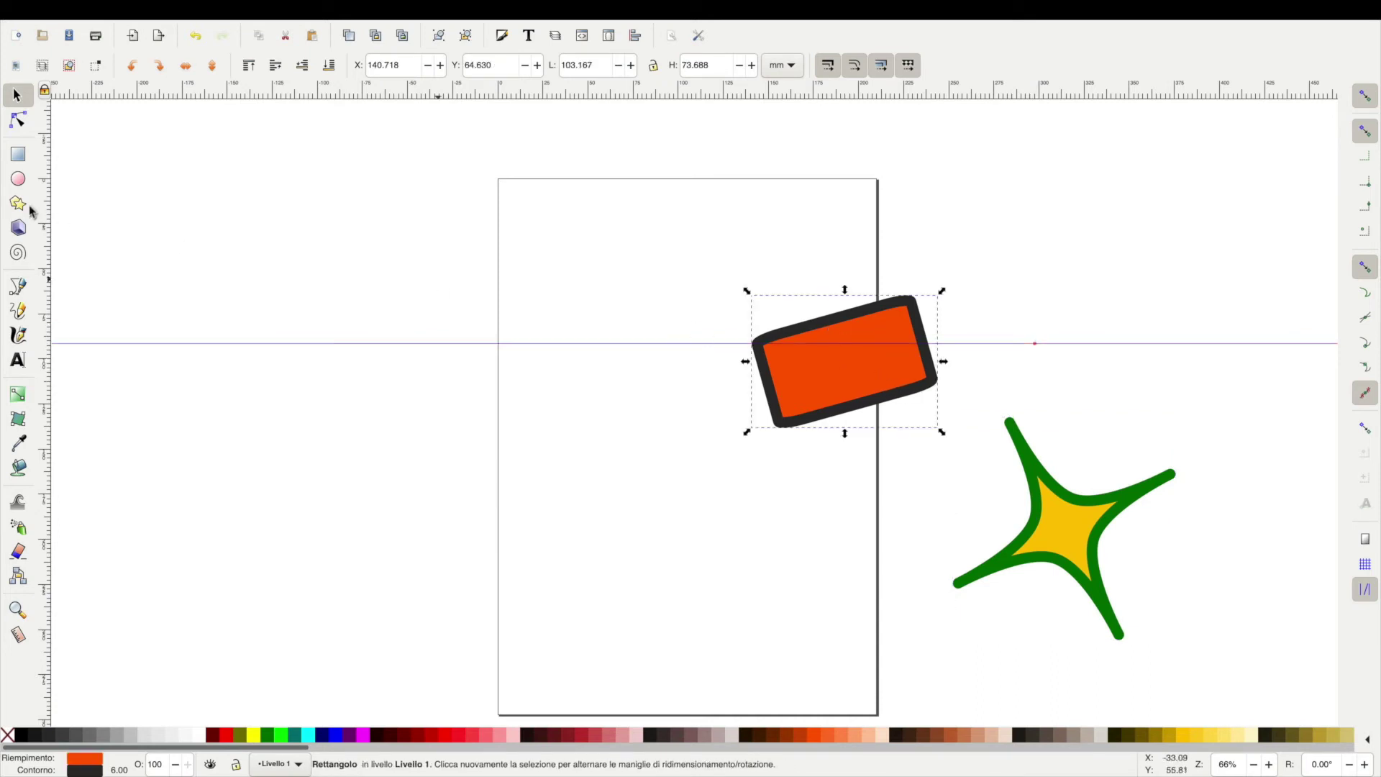
Draw a rectangle at the upper right and convert it to a path.
click(13, 158)
drag(991, 180, 1157, 290)
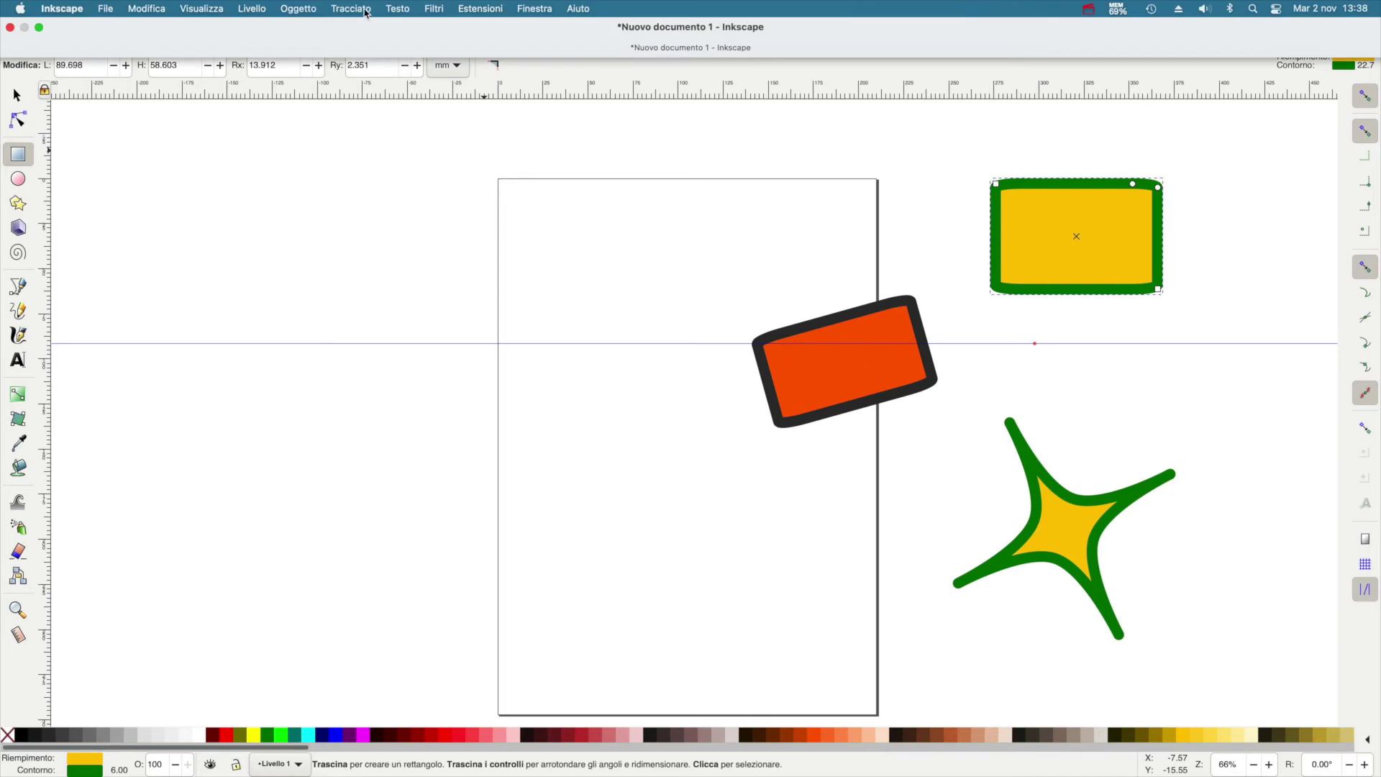
click(356, 10)
click(358, 31)
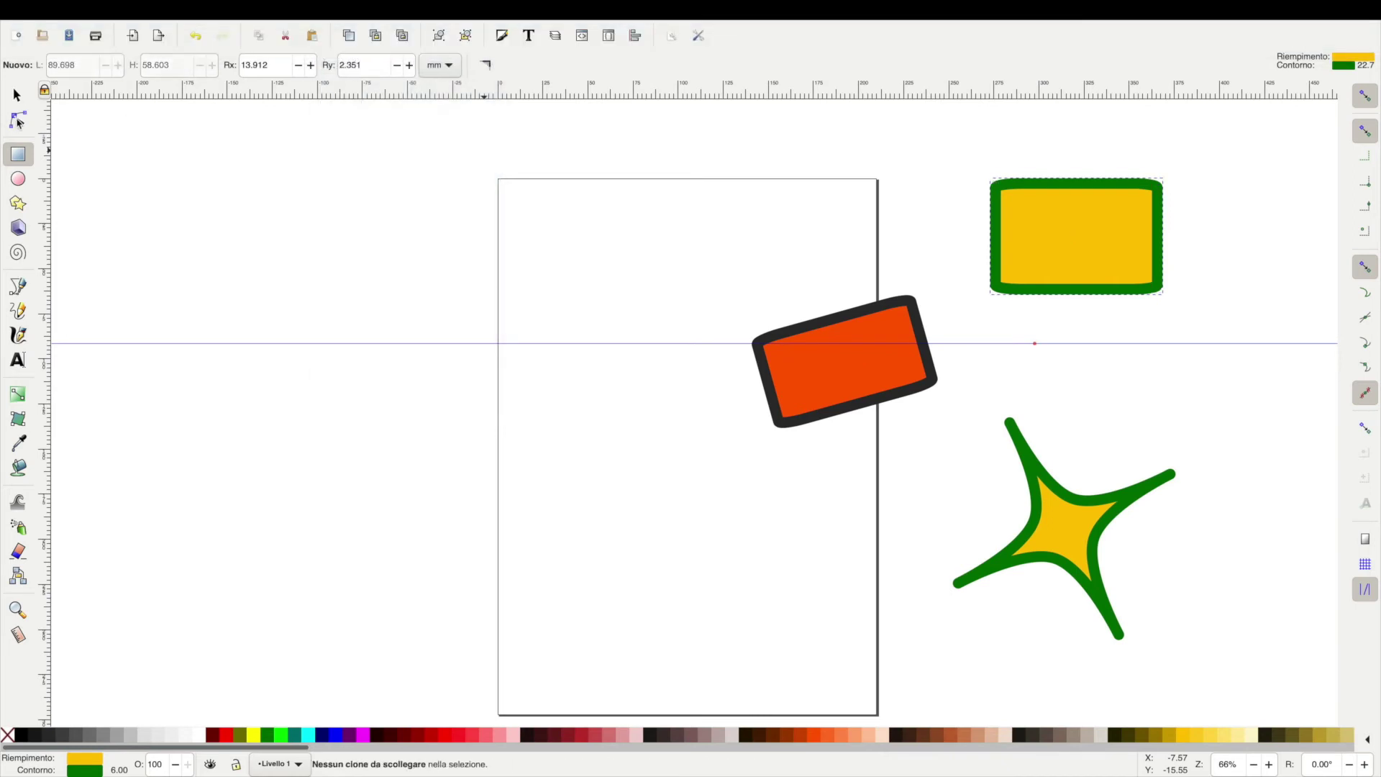
Inspect the path's nodes, then add a vertical guide at the rectangle's top midpoint.
click(17, 120)
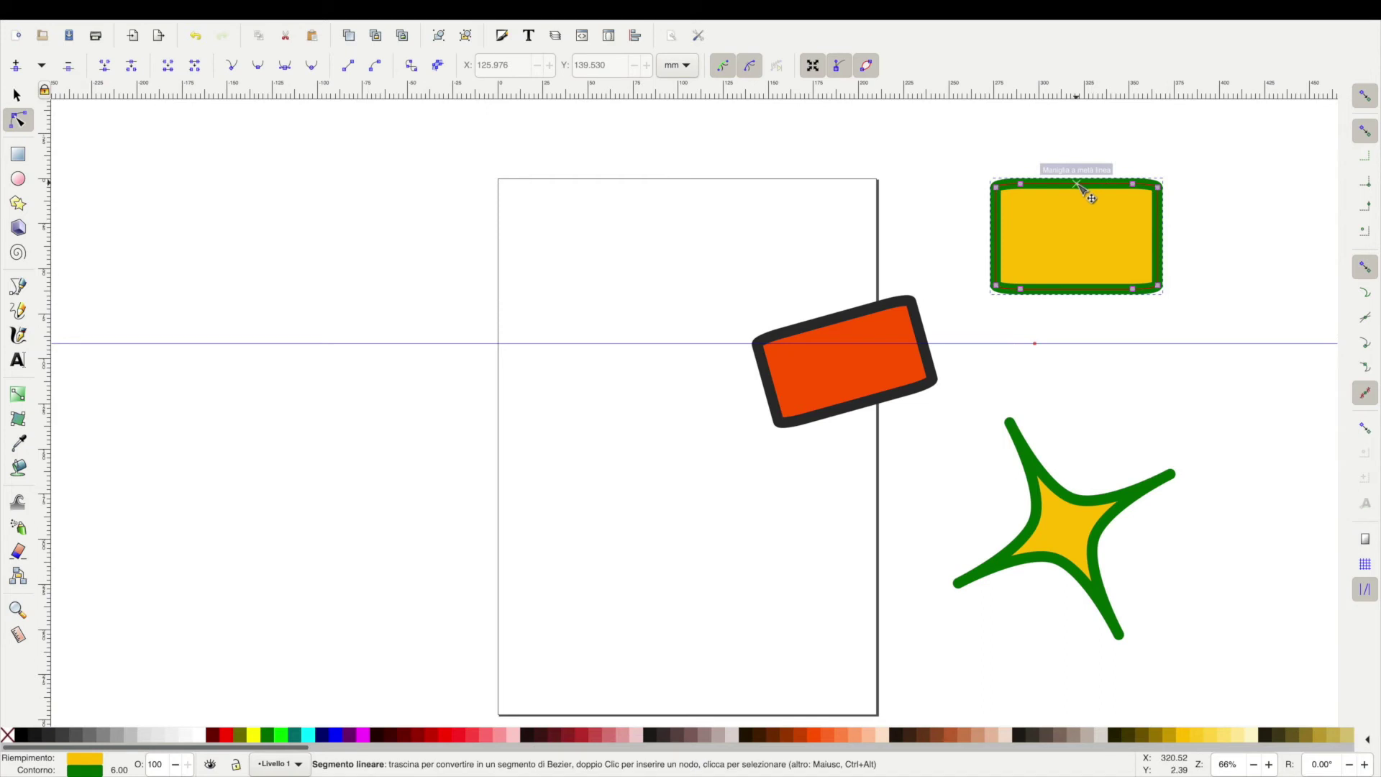
key(s)
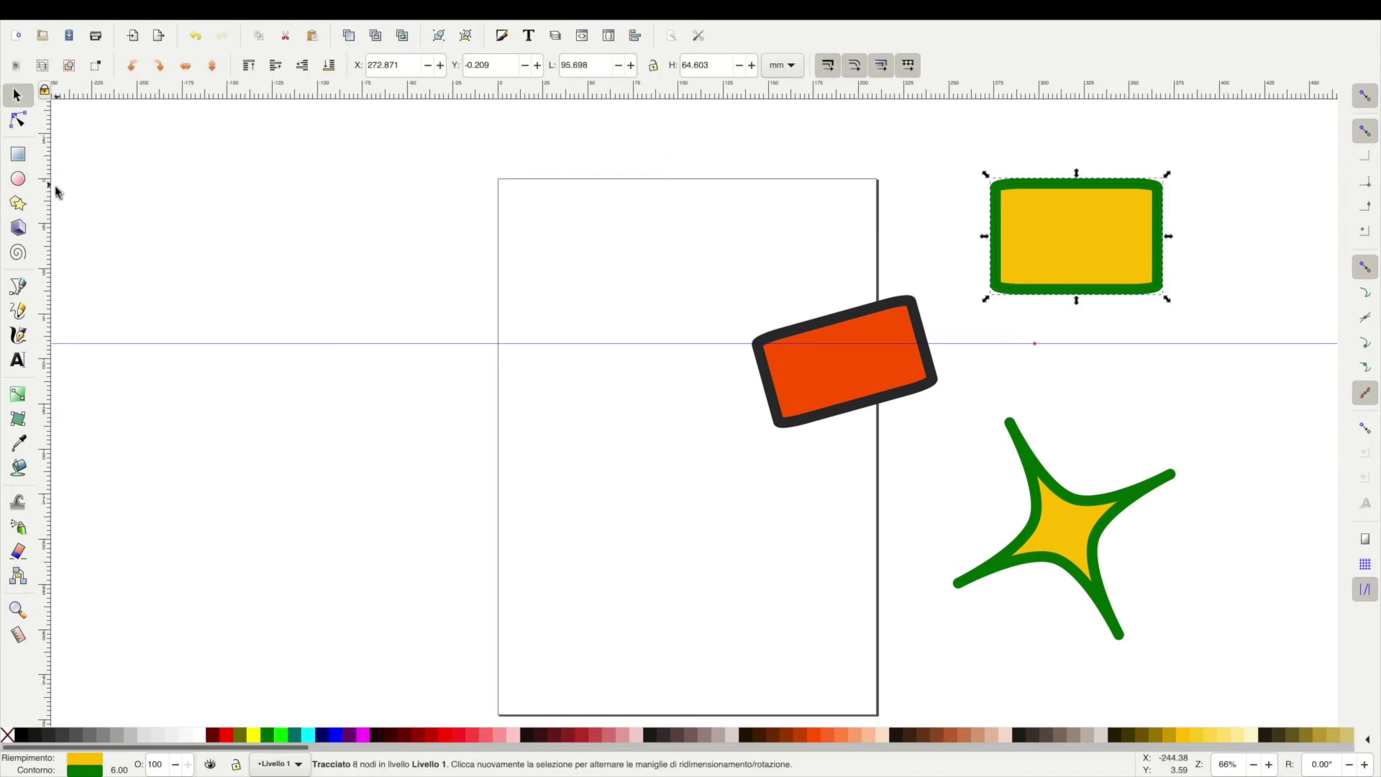
drag(50, 207, 1081, 191)
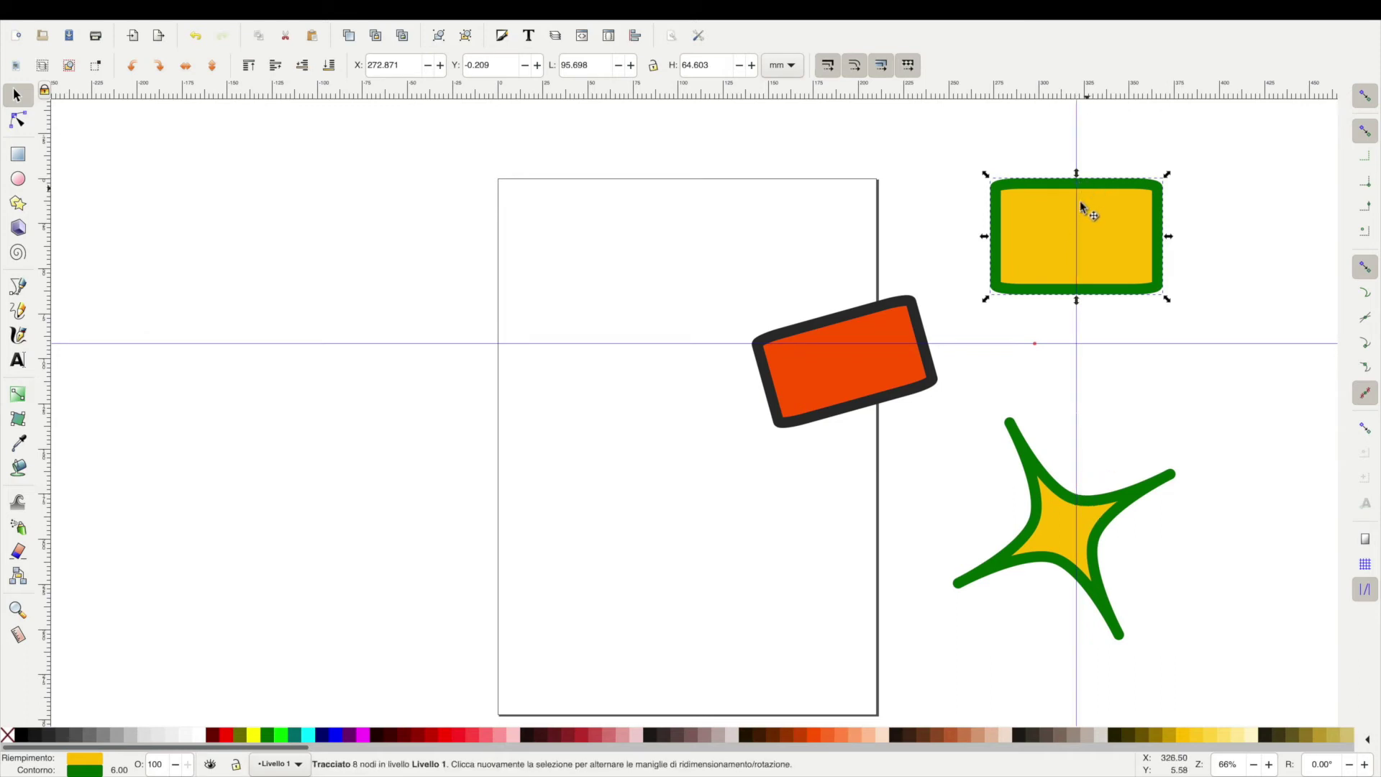
Shift the vertical guide slightly left and center the yellow rectangle on it.
mouse_move(1076, 210)
mouse_down()
mouse_move(1049, 203)
mouse_move(1054, 227)
mouse_up()
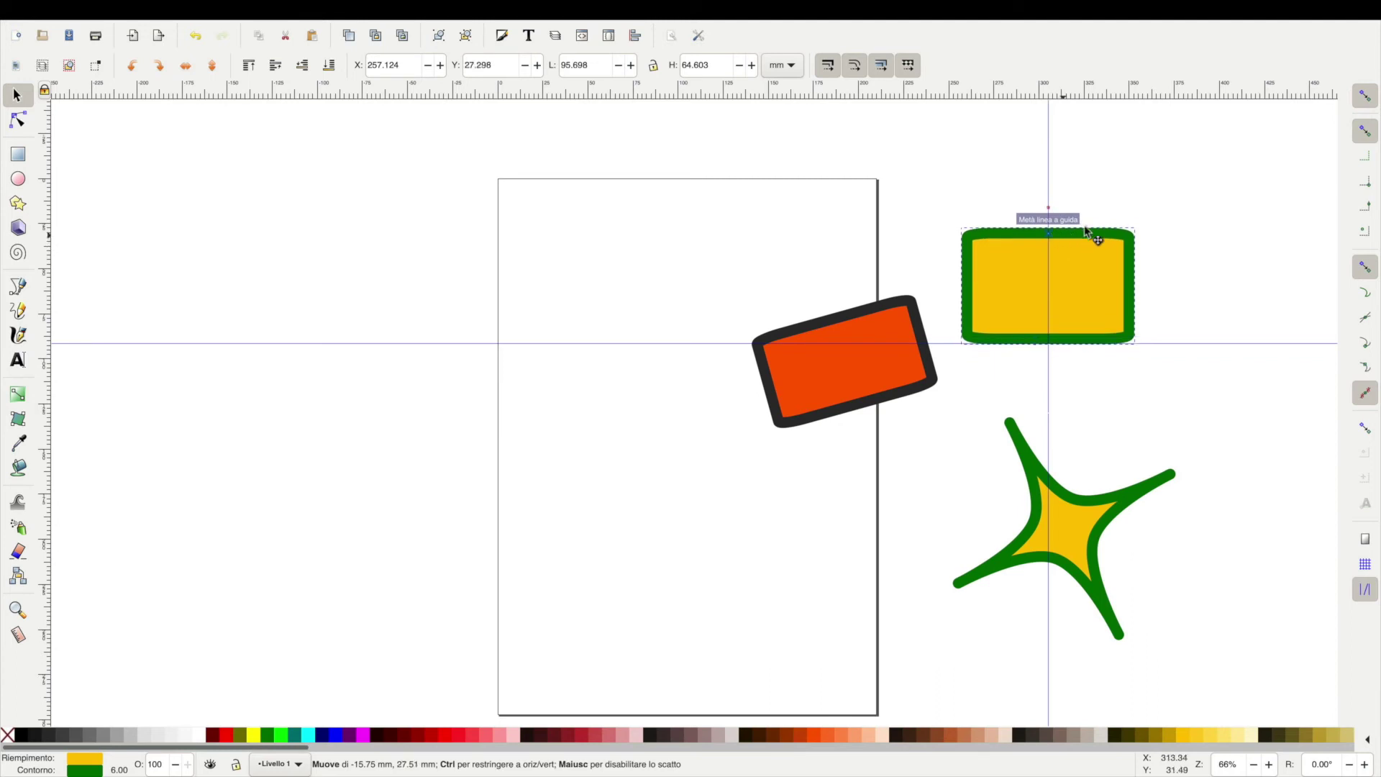
mouse_move(1055, 227)
mouse_down()
mouse_move(1107, 222)
mouse_move(1084, 226)
mouse_up()
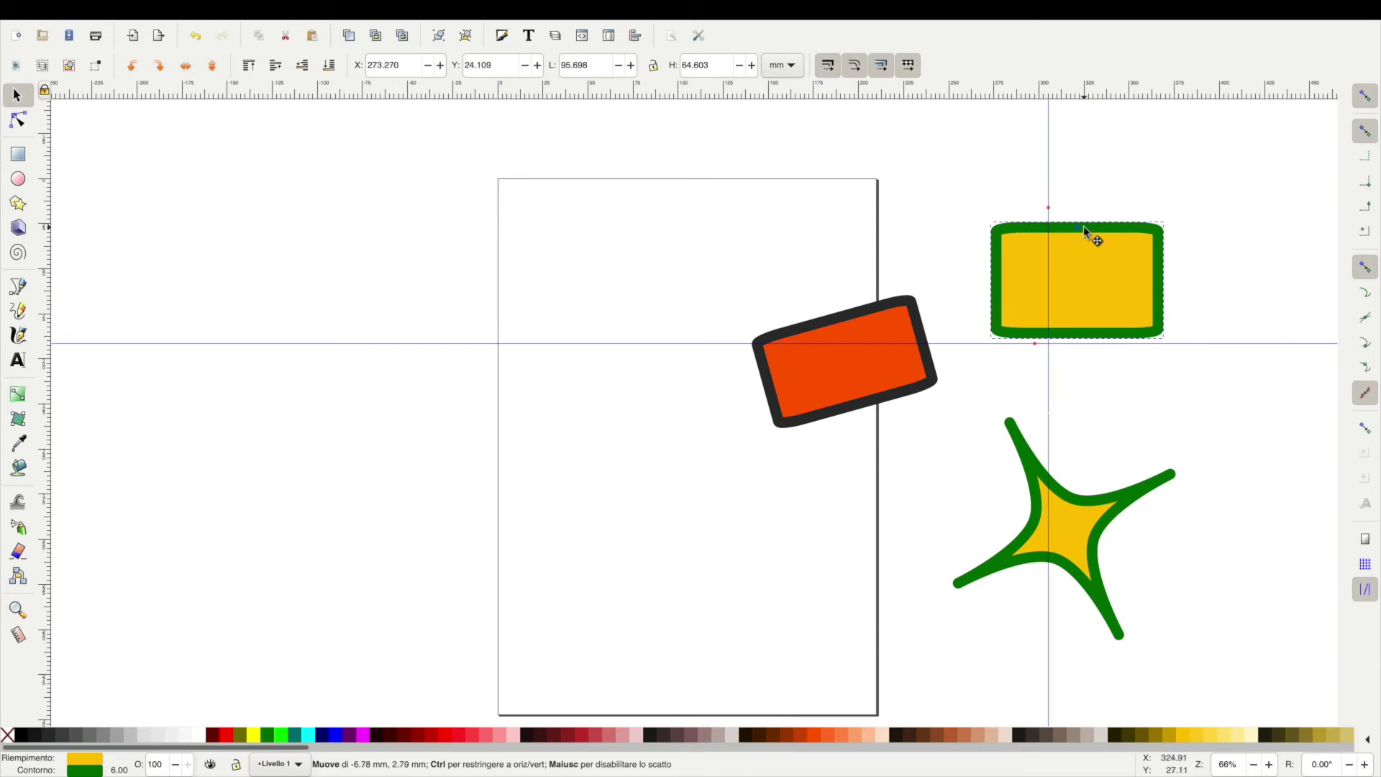
drag(1083, 226, 1057, 227)
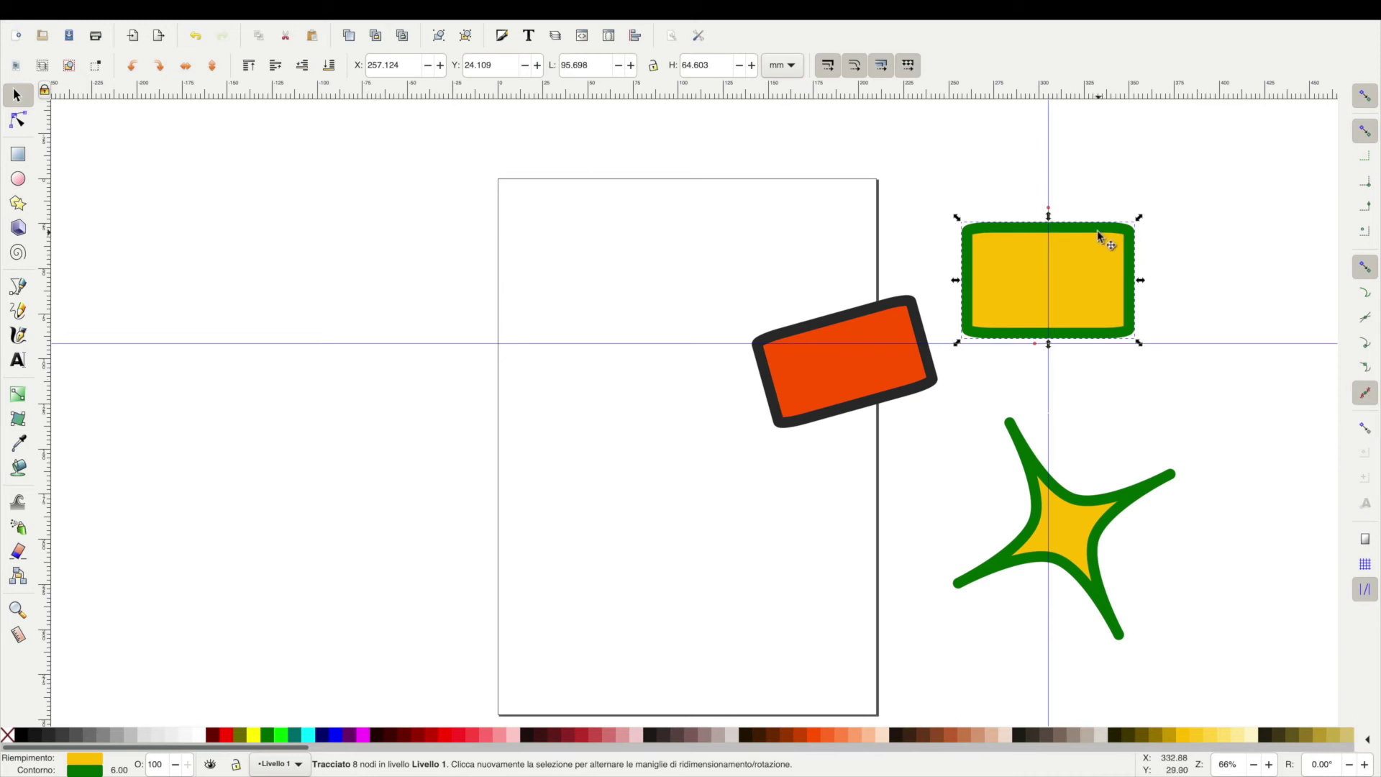
Move the yellow rectangle right and the star across the page edge; enable bounding-box corner snapping.
drag(1098, 236, 1259, 225)
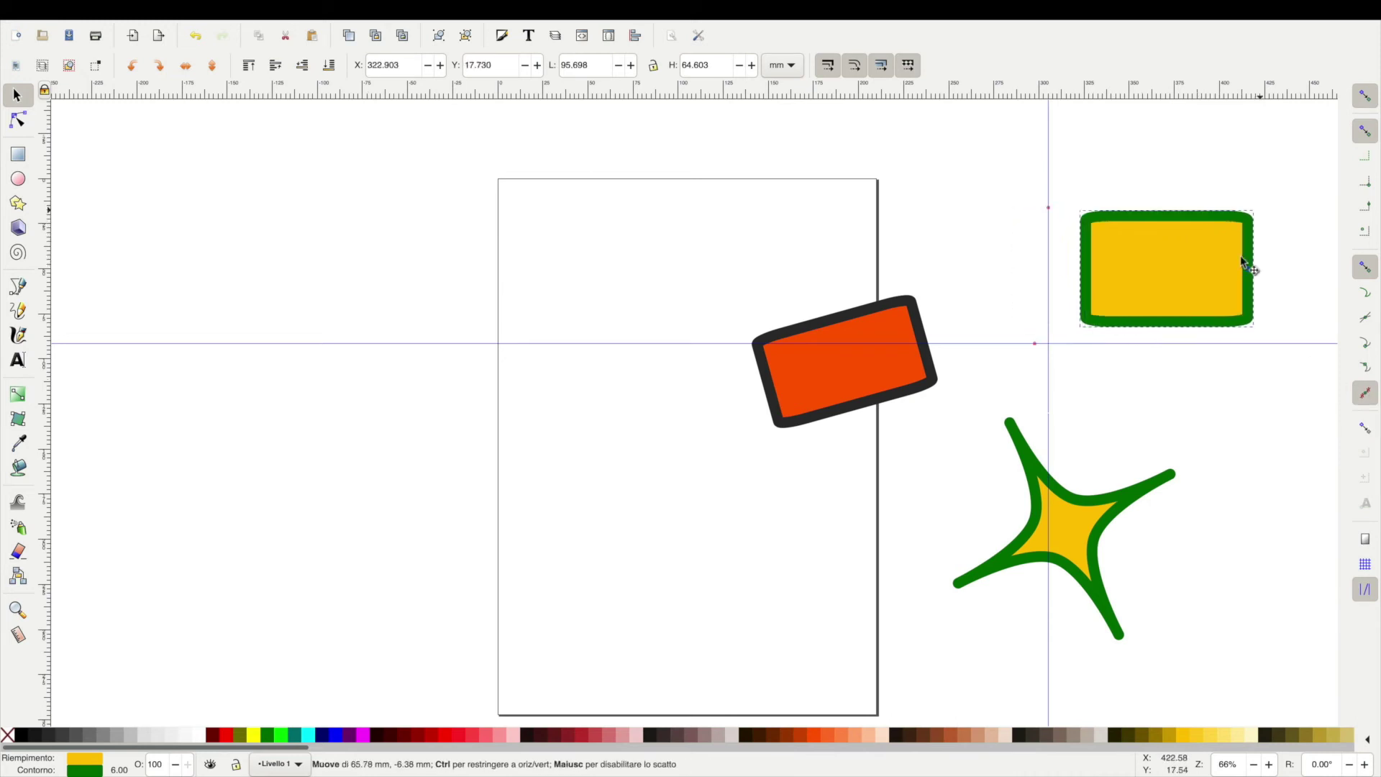
mouse_move(1077, 499)
mouse_down()
mouse_move(1075, 477)
mouse_move(986, 484)
mouse_move(1049, 458)
mouse_move(989, 529)
mouse_move(841, 597)
mouse_up()
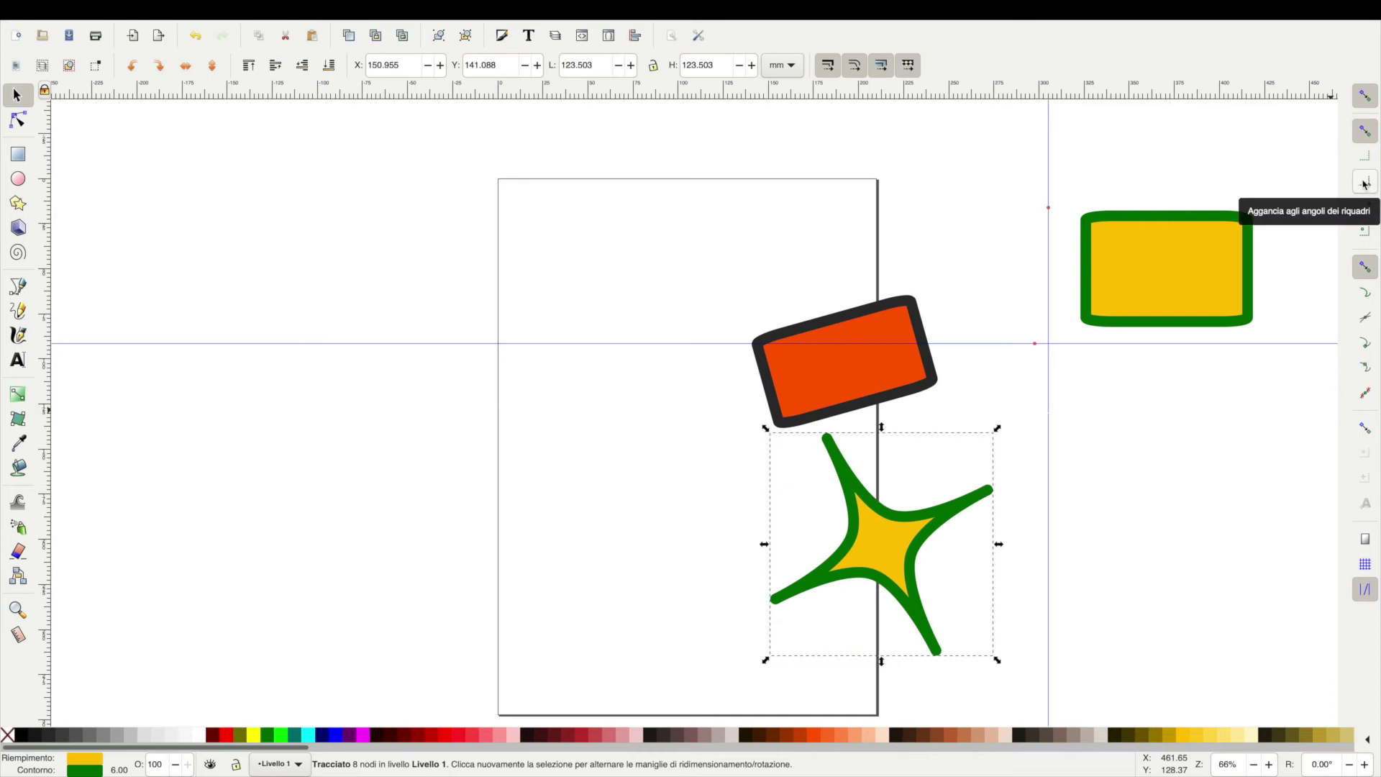
click(1365, 183)
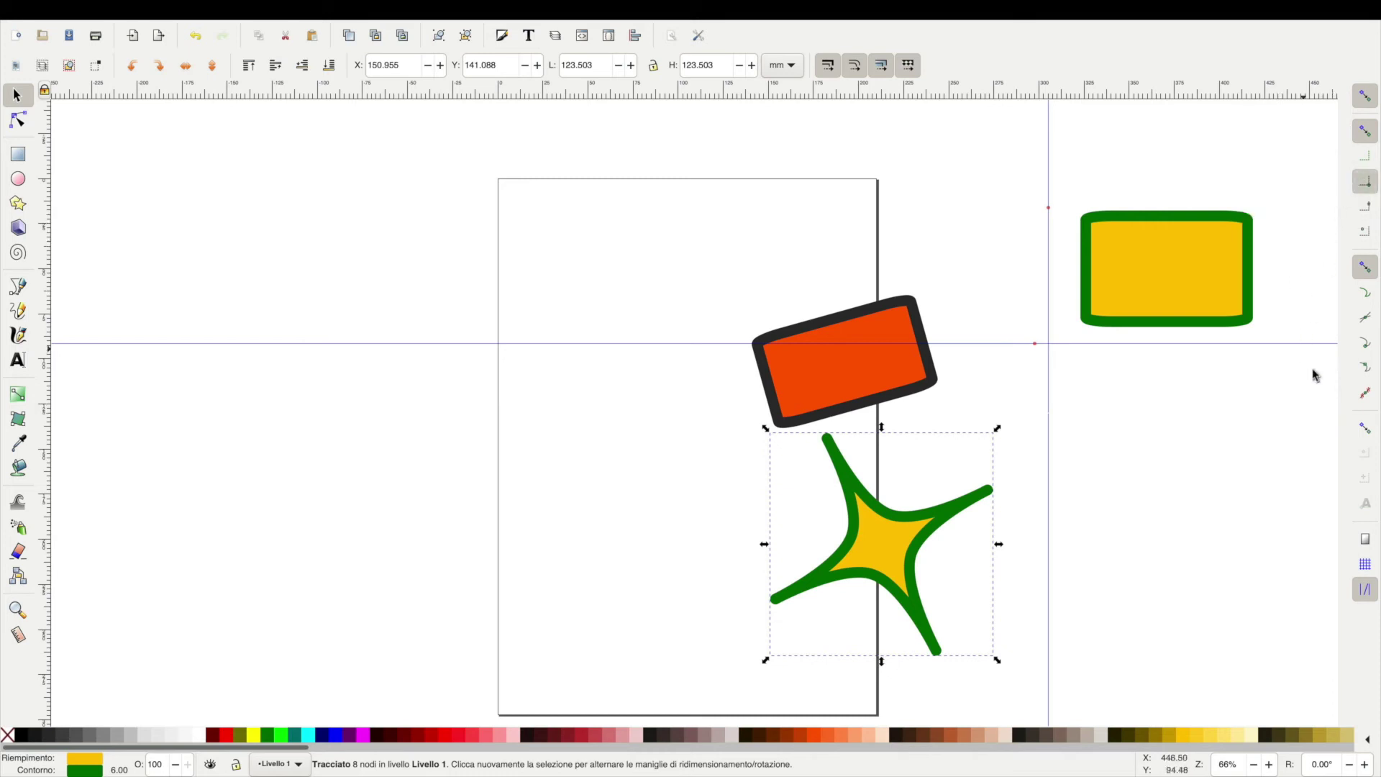
Enable five more snap targets in the snap controls bar.
click(1366, 343)
click(1365, 317)
click(1366, 292)
click(1366, 367)
click(1366, 393)
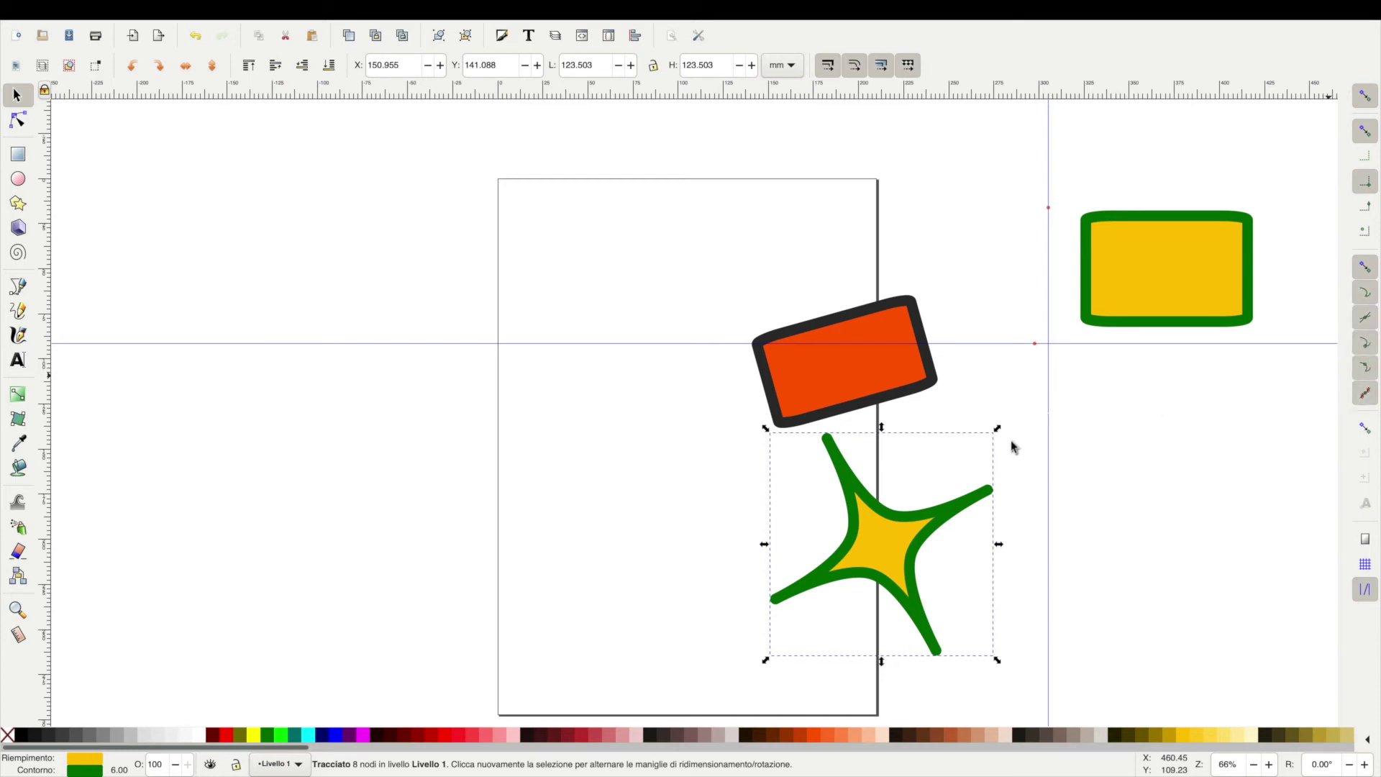
Test snaps with the yellow rectangle, leaving it at the top right beside the vertical guide.
click(1100, 323)
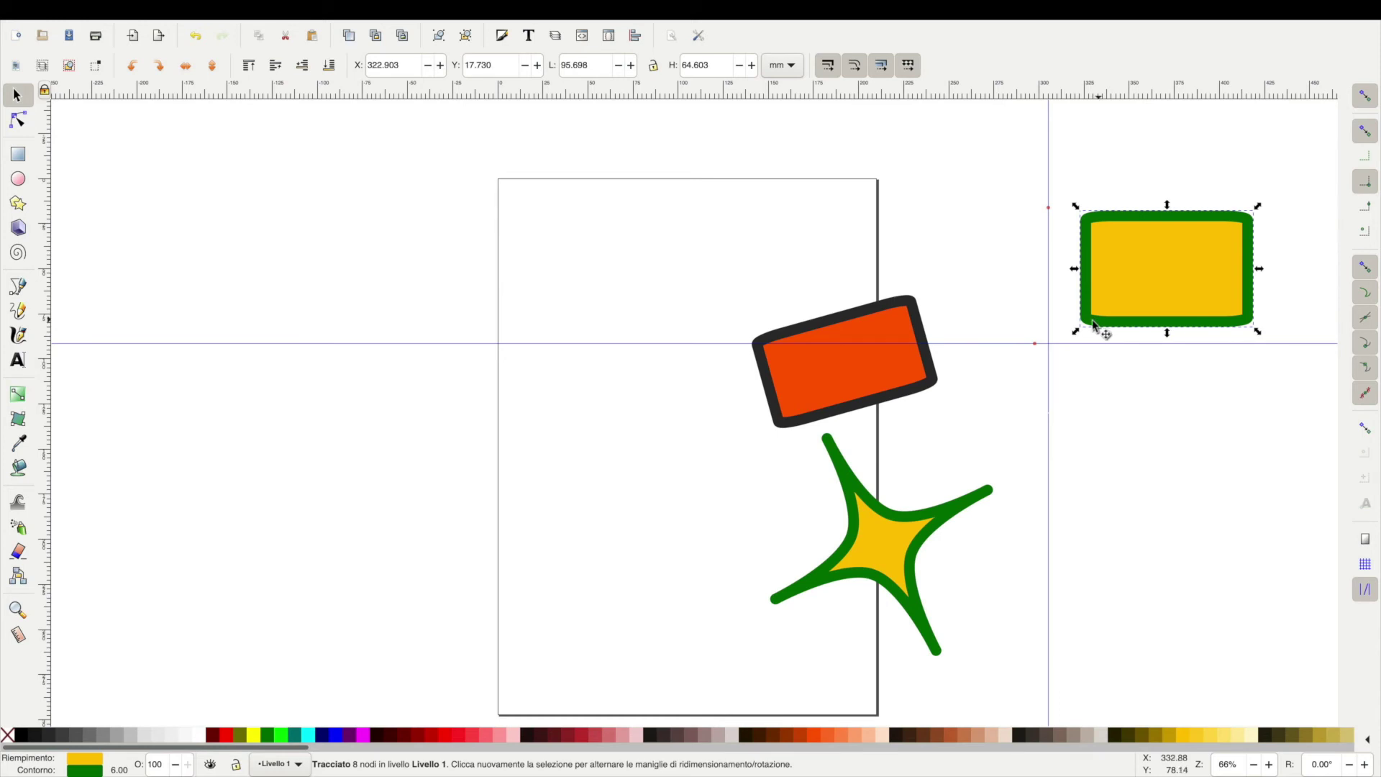
mouse_move(1095, 320)
mouse_down()
mouse_move(1091, 339)
mouse_move(1092, 303)
mouse_up()
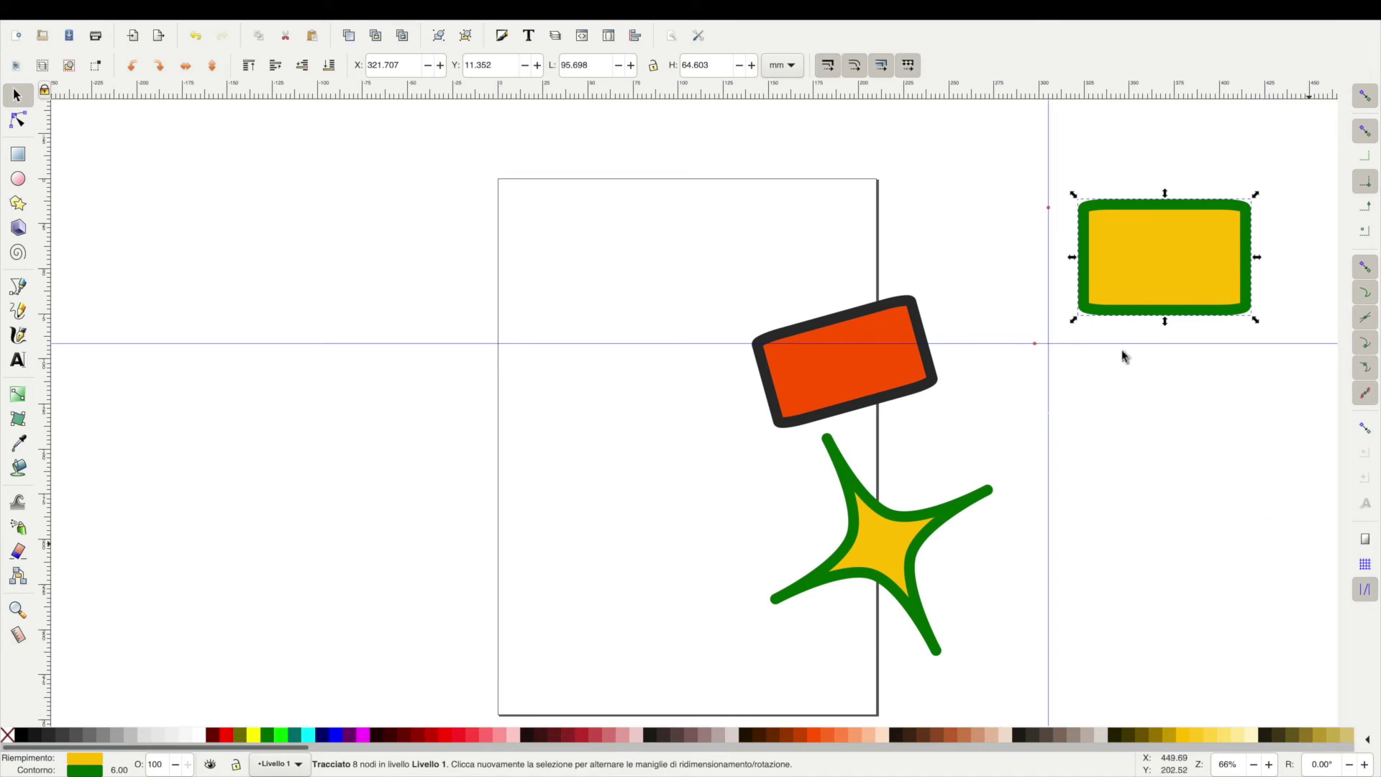
mouse_move(1103, 315)
mouse_down()
mouse_move(1020, 333)
mouse_move(925, 308)
mouse_up()
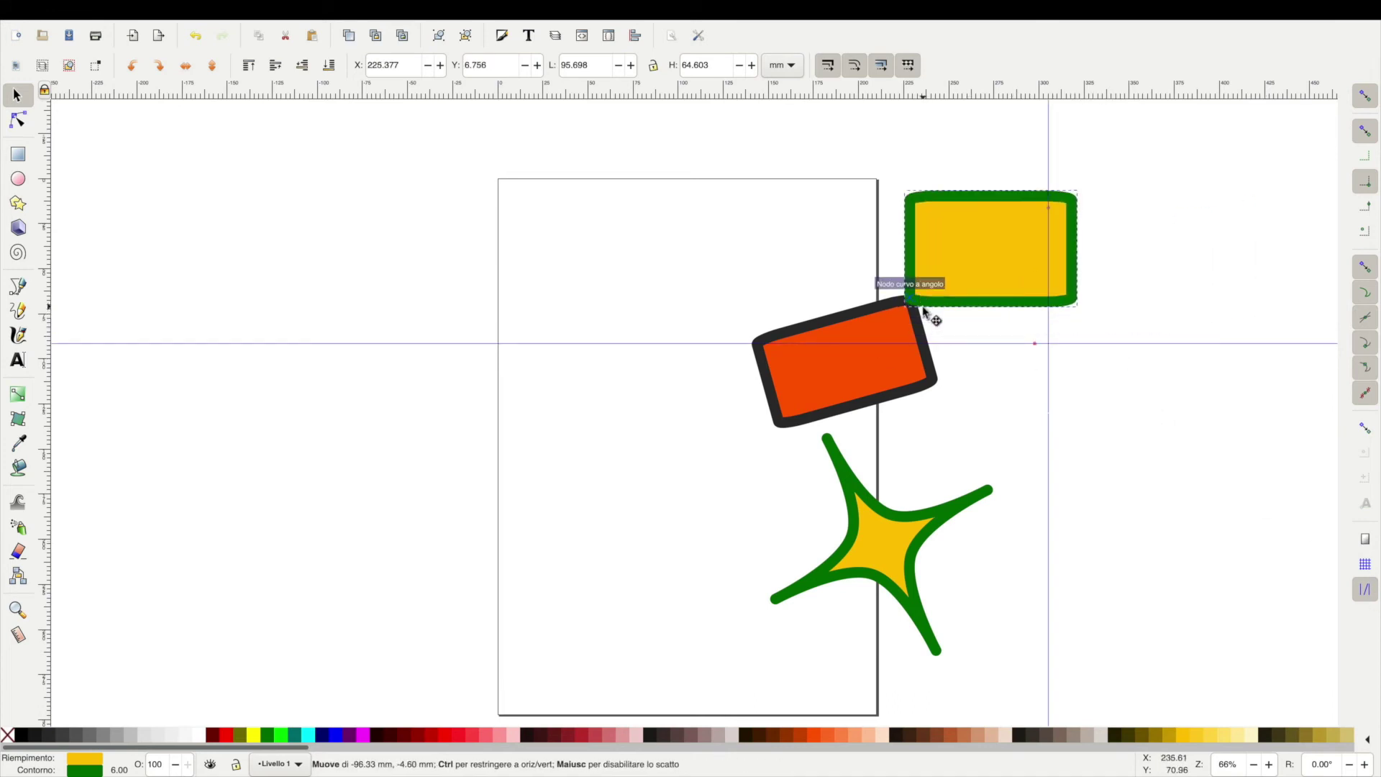
drag(922, 308, 917, 308)
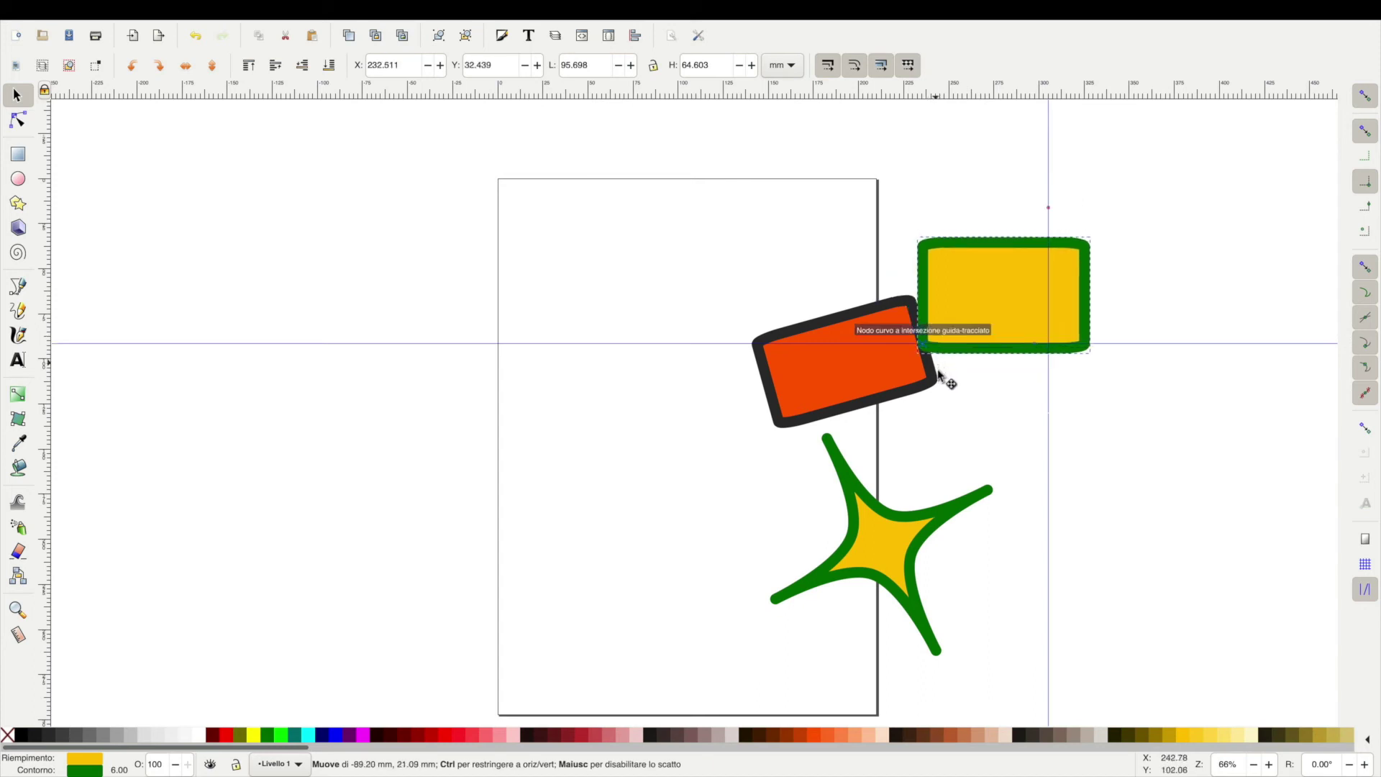
drag(916, 309, 943, 382)
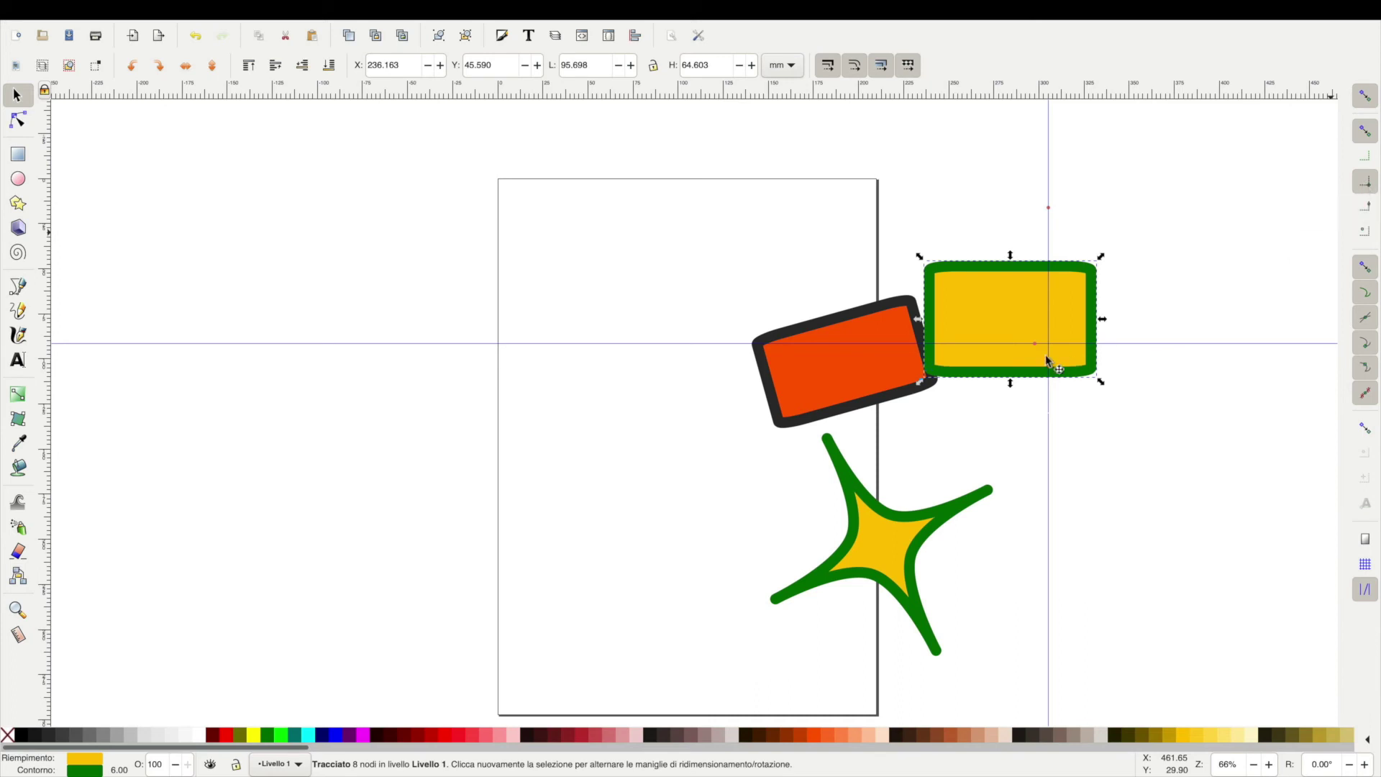
mouse_move(933, 375)
mouse_down()
mouse_move(935, 394)
mouse_move(845, 414)
mouse_move(832, 446)
mouse_up()
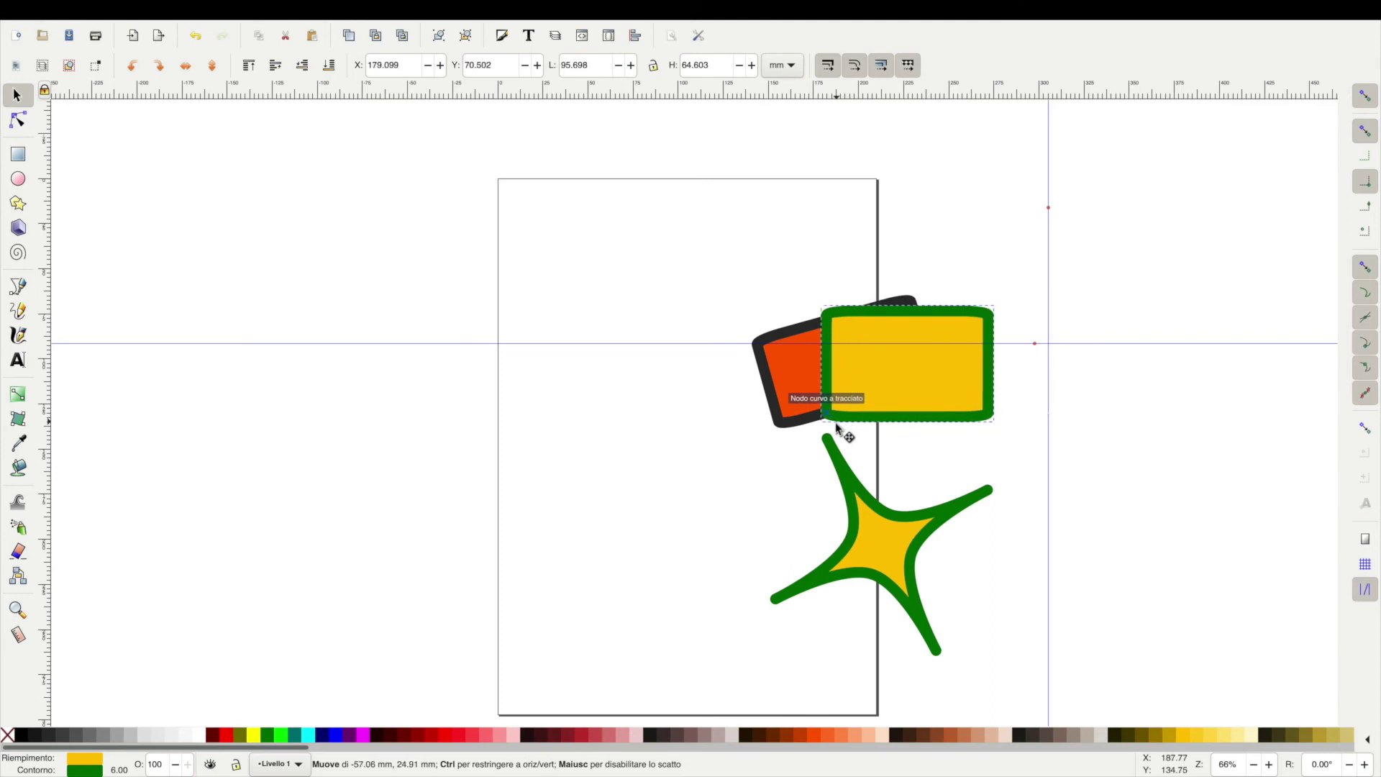
drag(832, 448, 1064, 462)
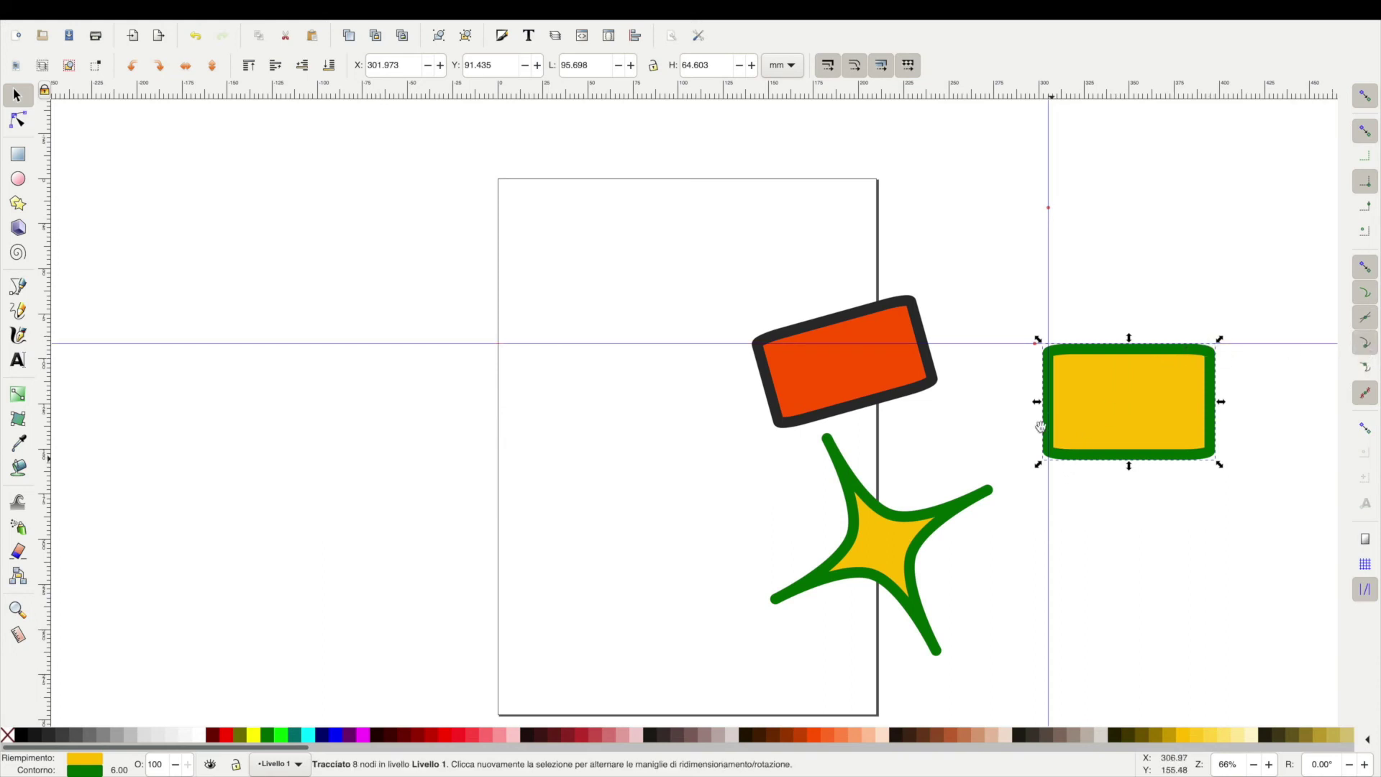
drag(1111, 348, 1121, 192)
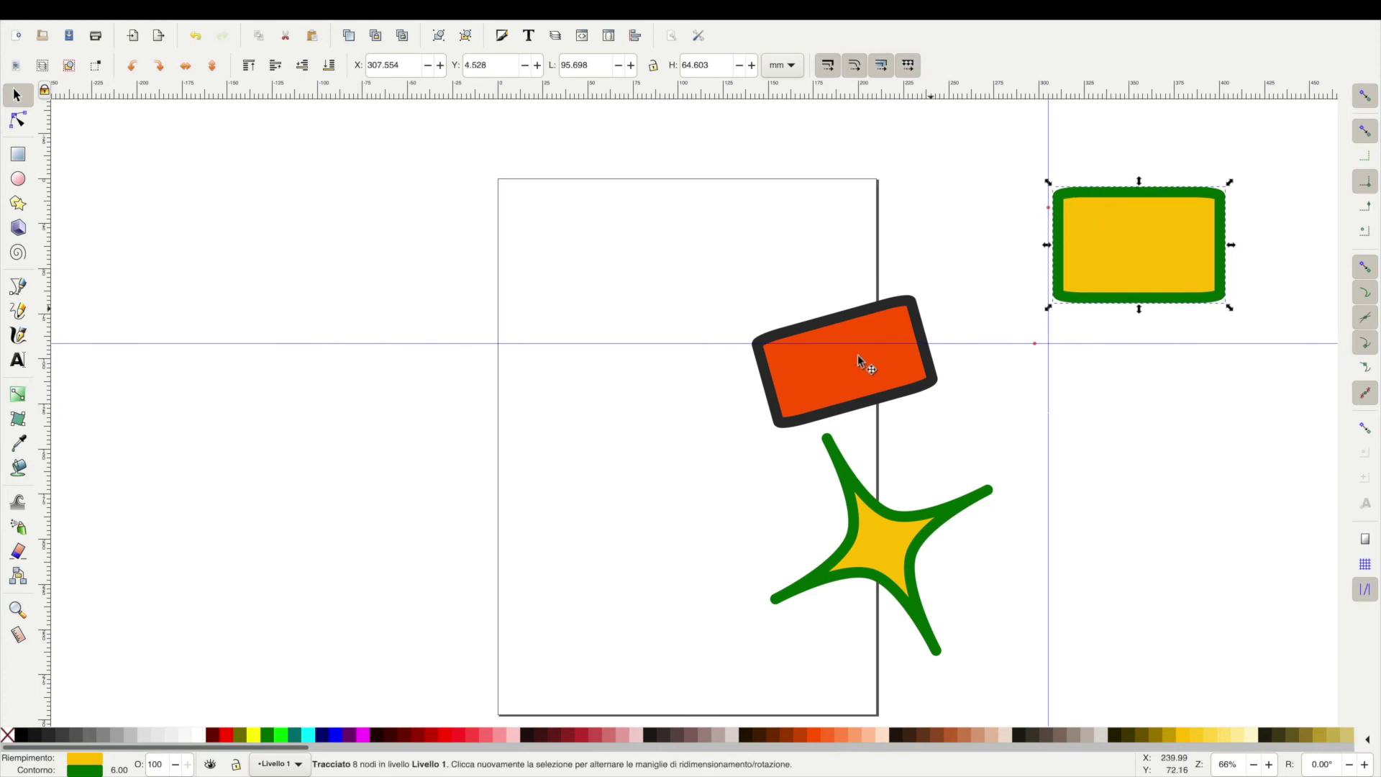
Move the orange rectangle below the yellow one, just right of the vertical guide.
click(845, 317)
mouse_move(842, 321)
mouse_down()
mouse_move(1174, 451)
mouse_move(1150, 452)
mouse_up()
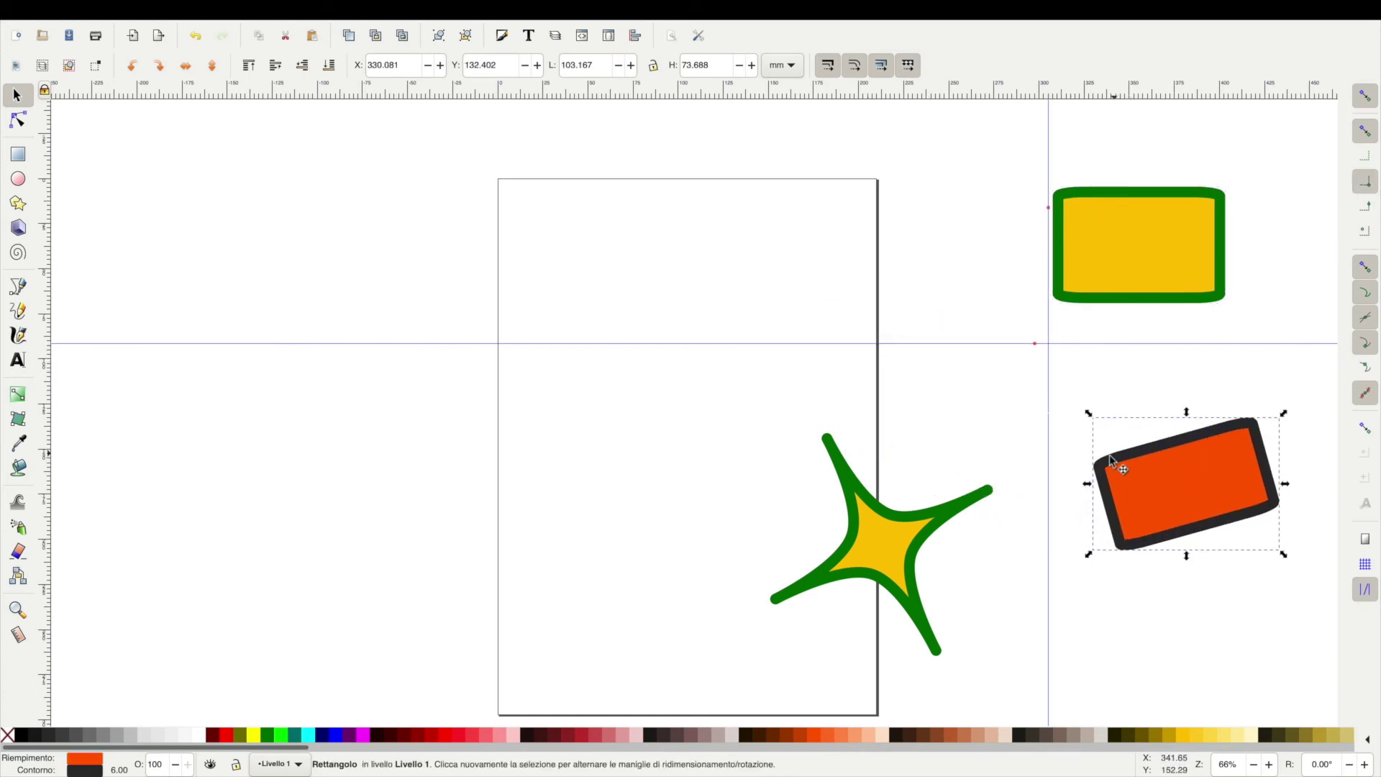
drag(1110, 462, 1083, 418)
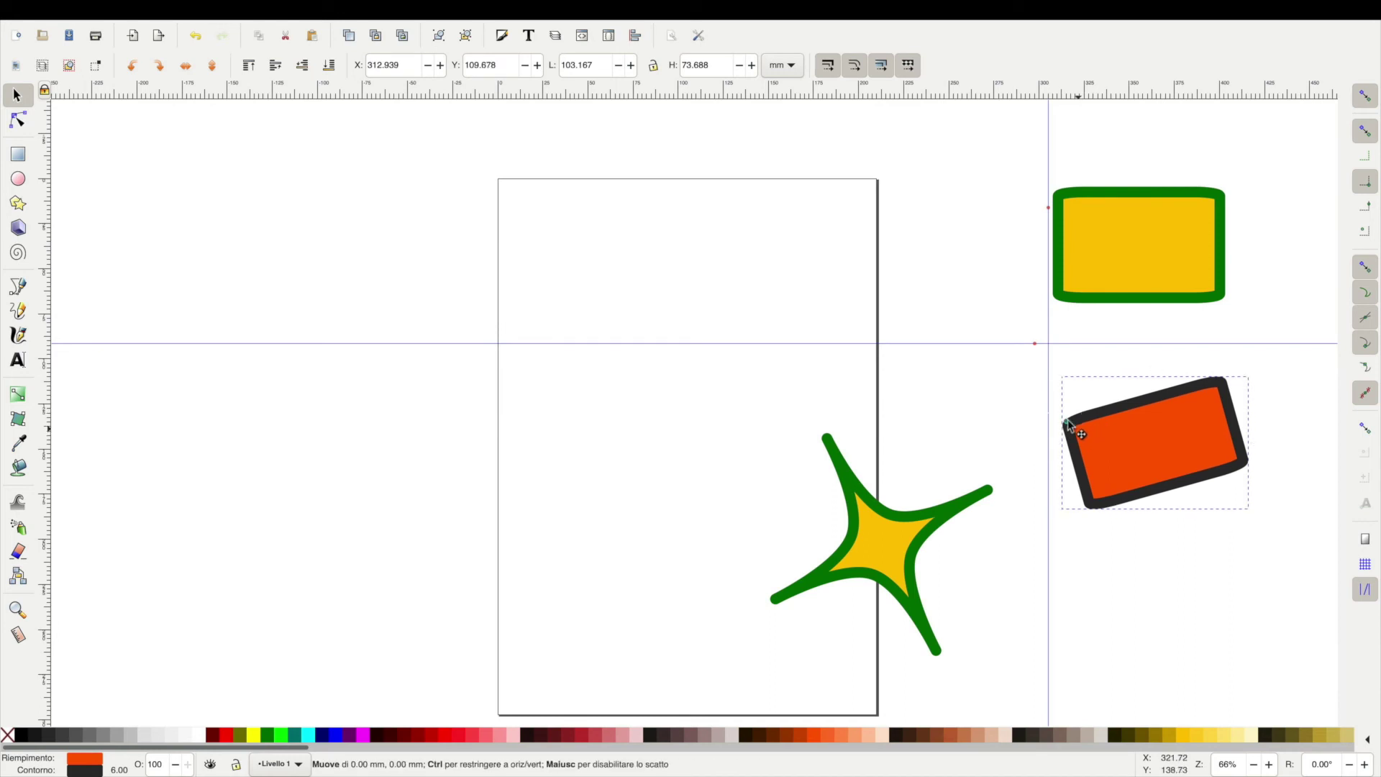
drag(1072, 430, 1074, 420)
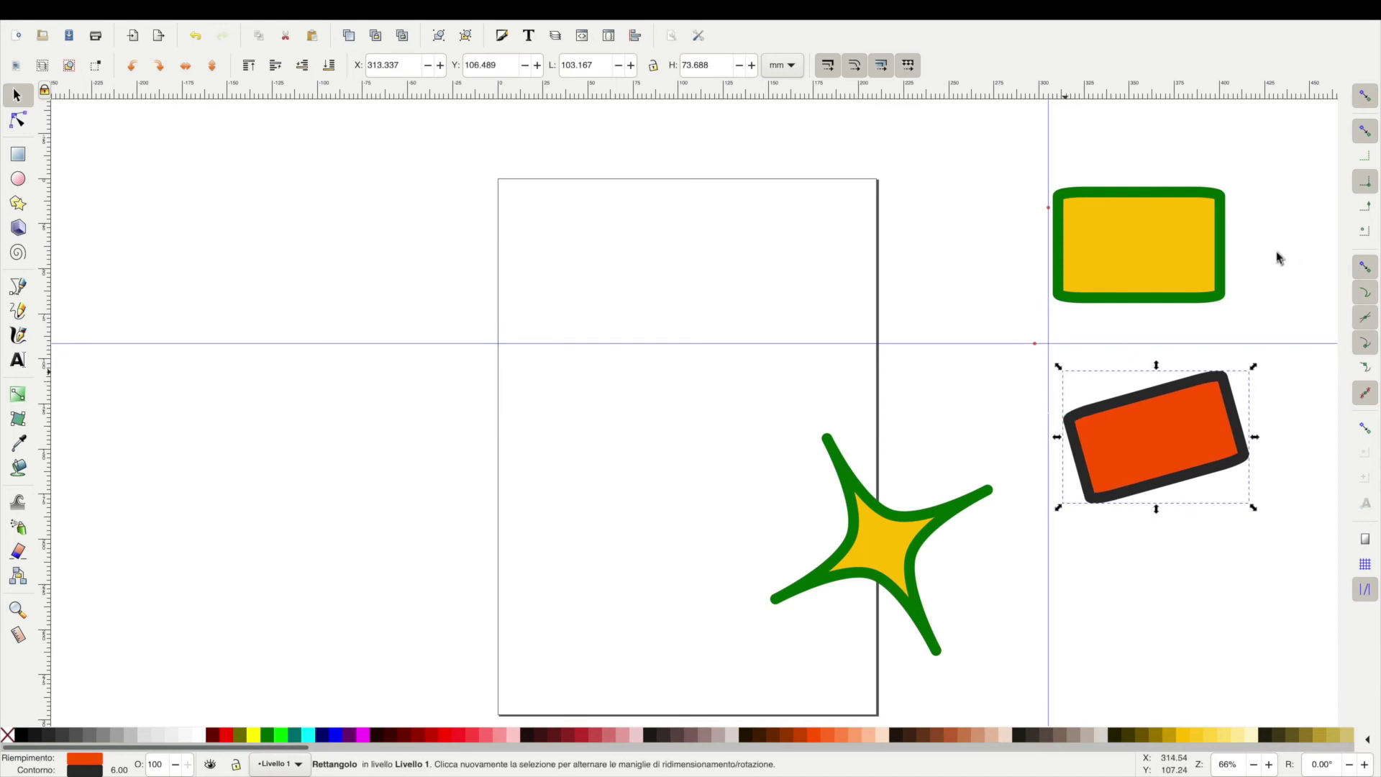
Turn off node snapping and related options, then nudge the red rectangle right and slightly down.
click(1364, 293)
click(1365, 317)
click(1365, 343)
click(1365, 394)
click(1364, 267)
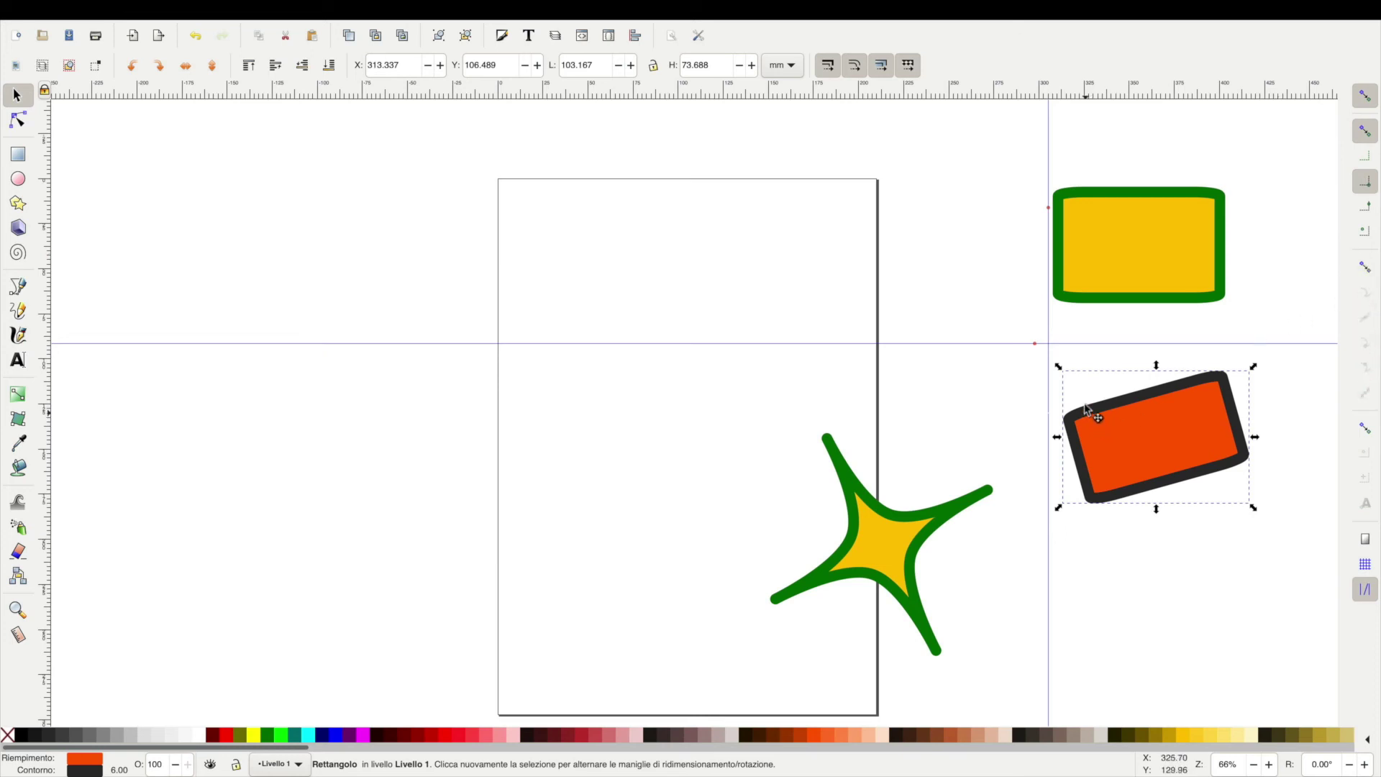
drag(1087, 415, 1125, 409)
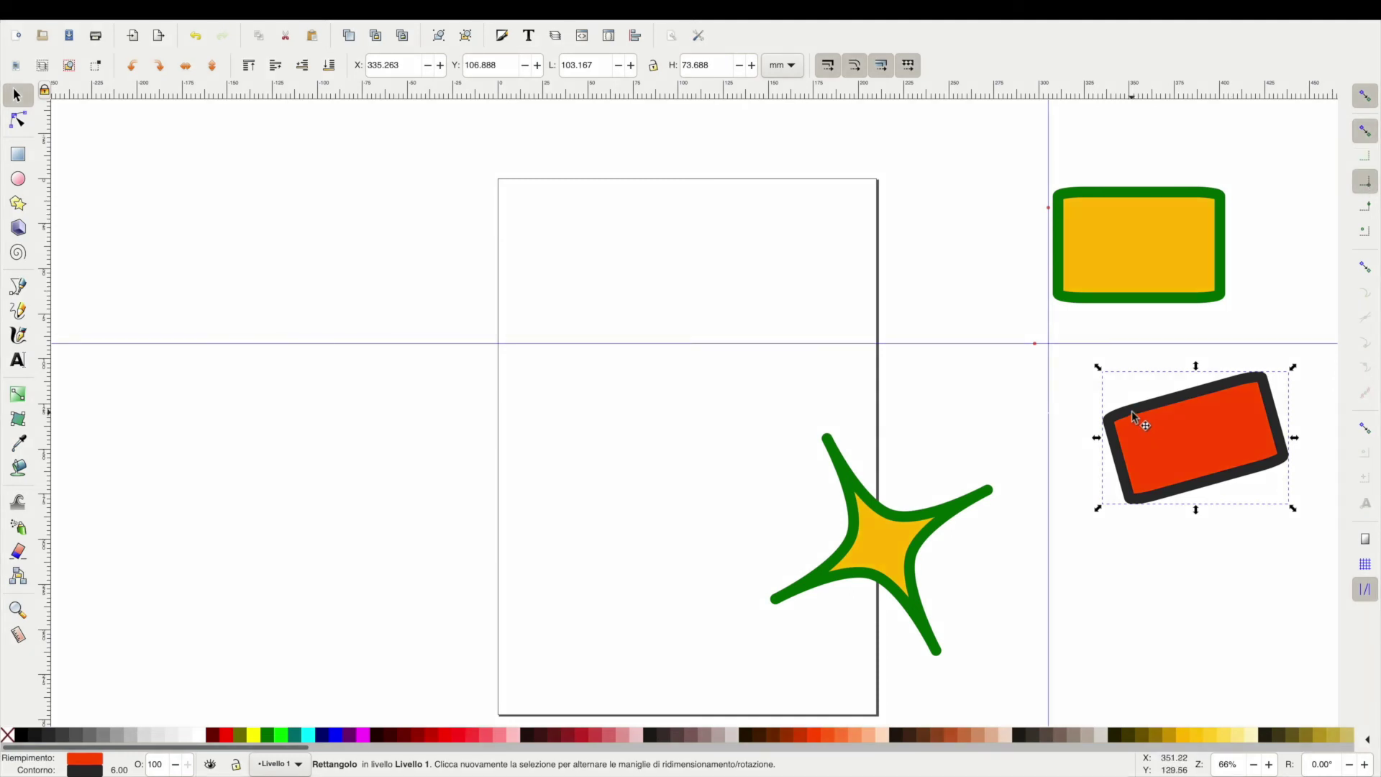
drag(1133, 411, 1112, 410)
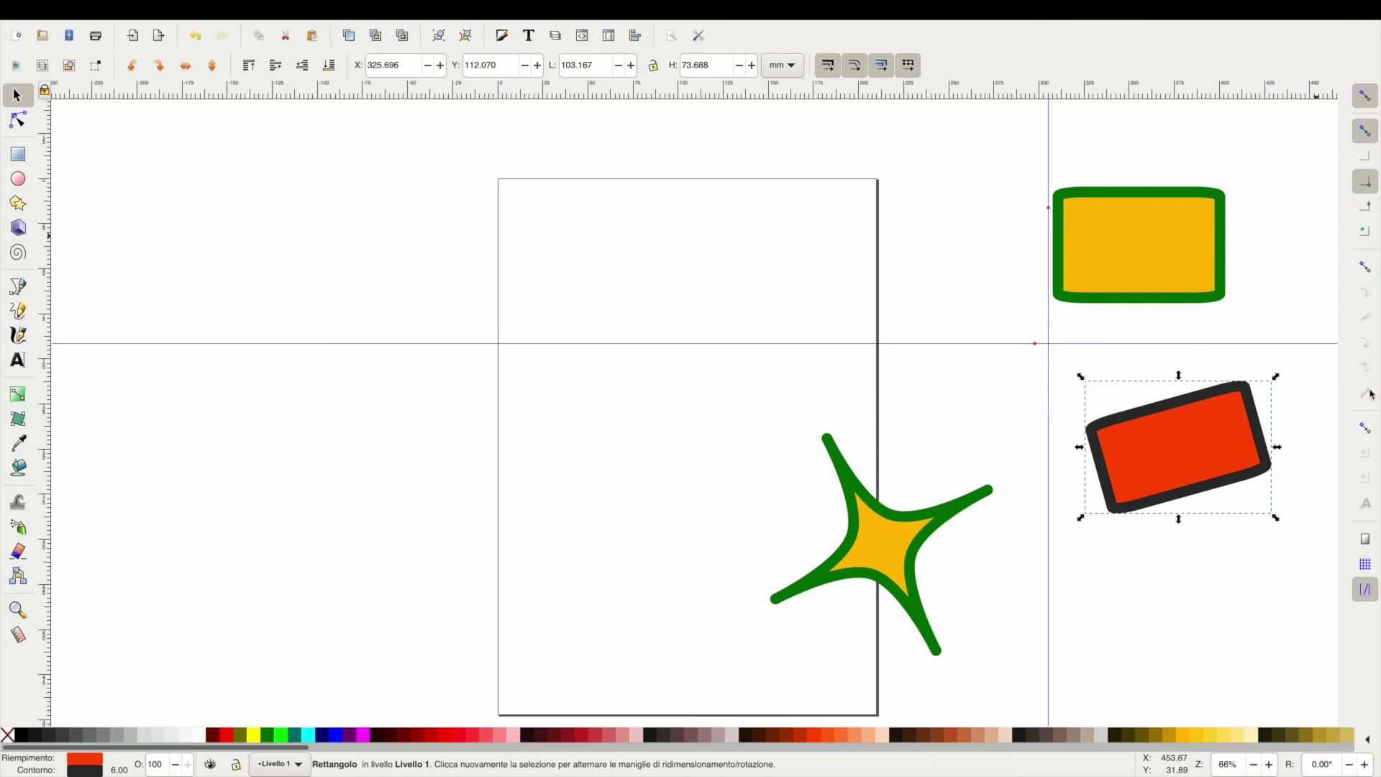
Enable bounding-box snapping and rotate the red rectangle around the guide intersection.
click(1366, 429)
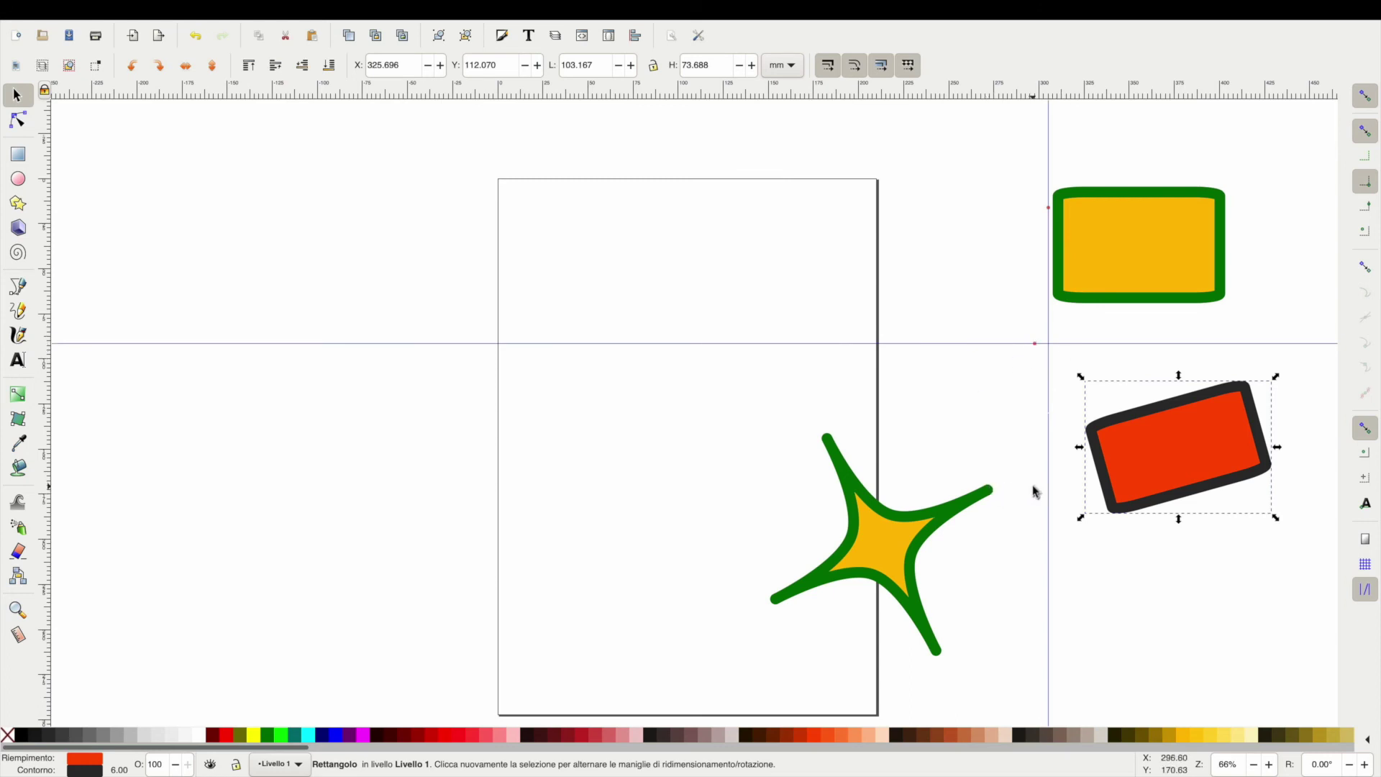
click(1163, 480)
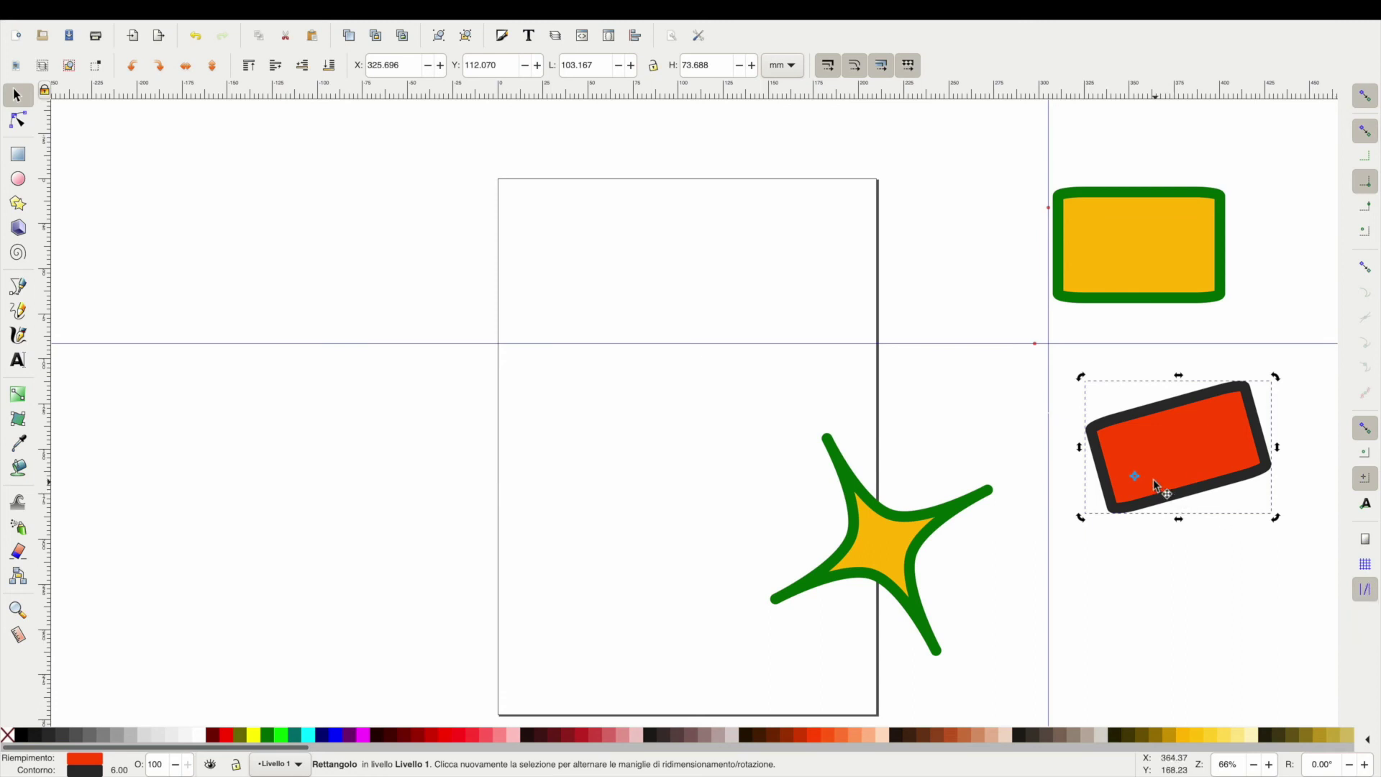
mouse_move(1154, 480)
mouse_down()
mouse_move(1103, 429)
mouse_move(1071, 354)
mouse_up()
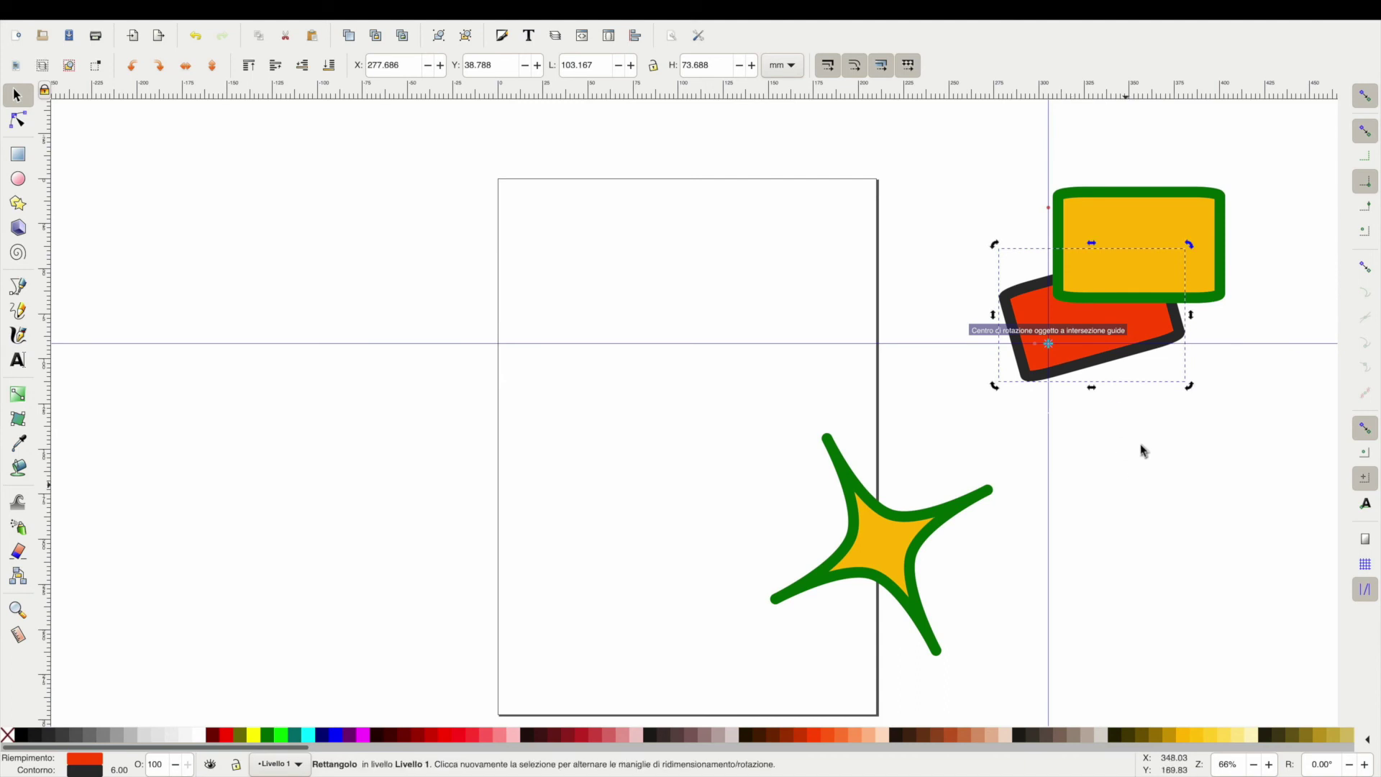
mouse_move(1190, 388)
mouse_down()
mouse_move(656, 381)
mouse_move(662, 398)
mouse_move(1057, 549)
mouse_move(1279, 524)
mouse_move(1176, 554)
mouse_move(767, 385)
mouse_up()
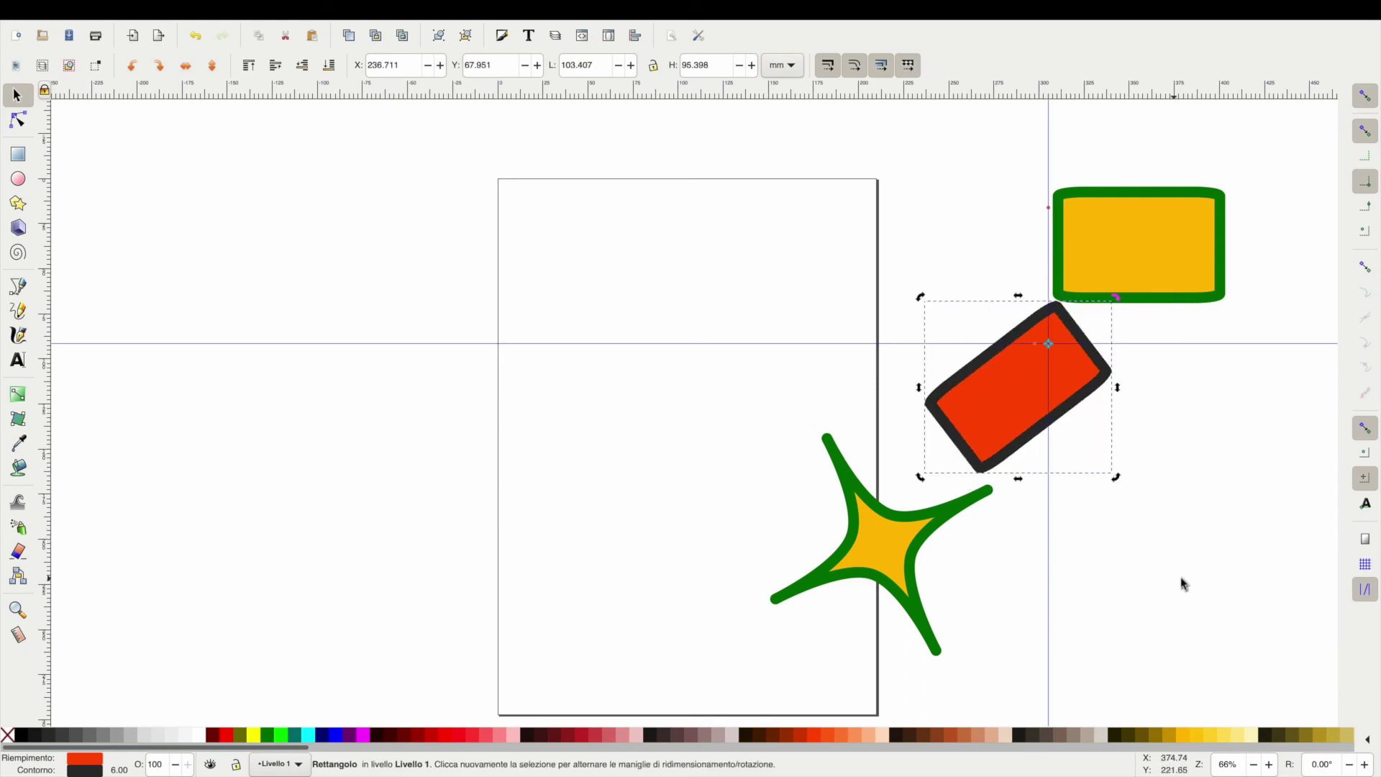
Enable another bounding-box snap option and move the red rectangle onto the page near the star.
click(1366, 453)
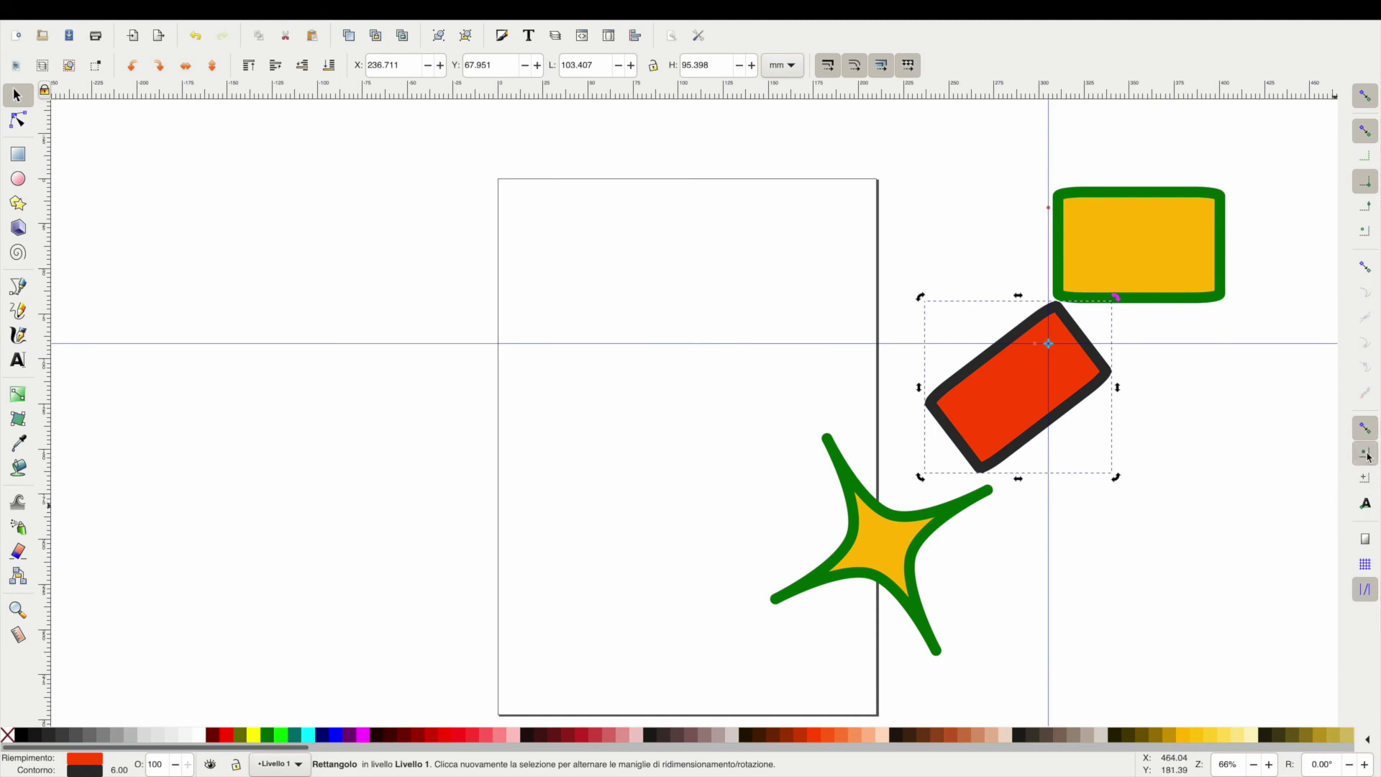
drag(1009, 397, 955, 412)
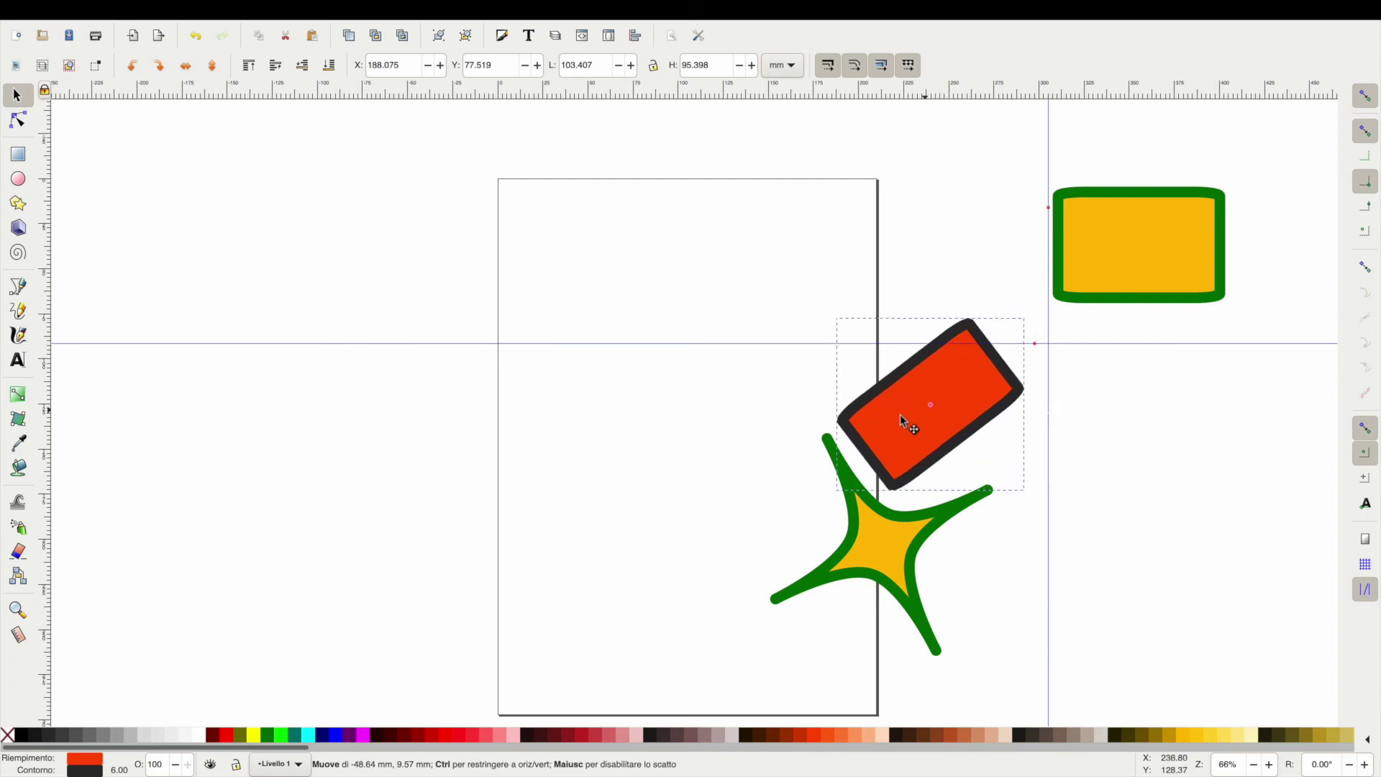
drag(954, 409, 772, 440)
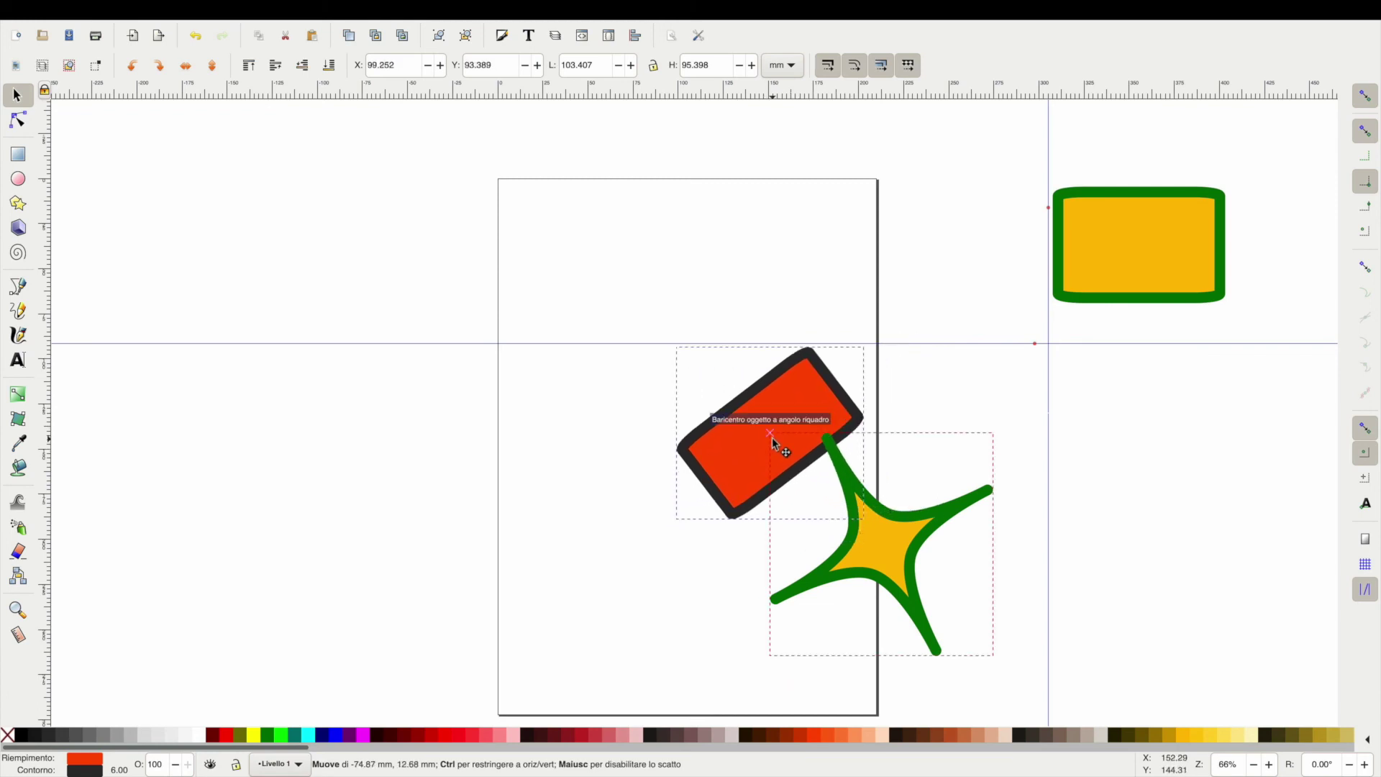
Turn node snapping back on along with its cusp and smooth node options.
drag(773, 440, 772, 440)
click(807, 432)
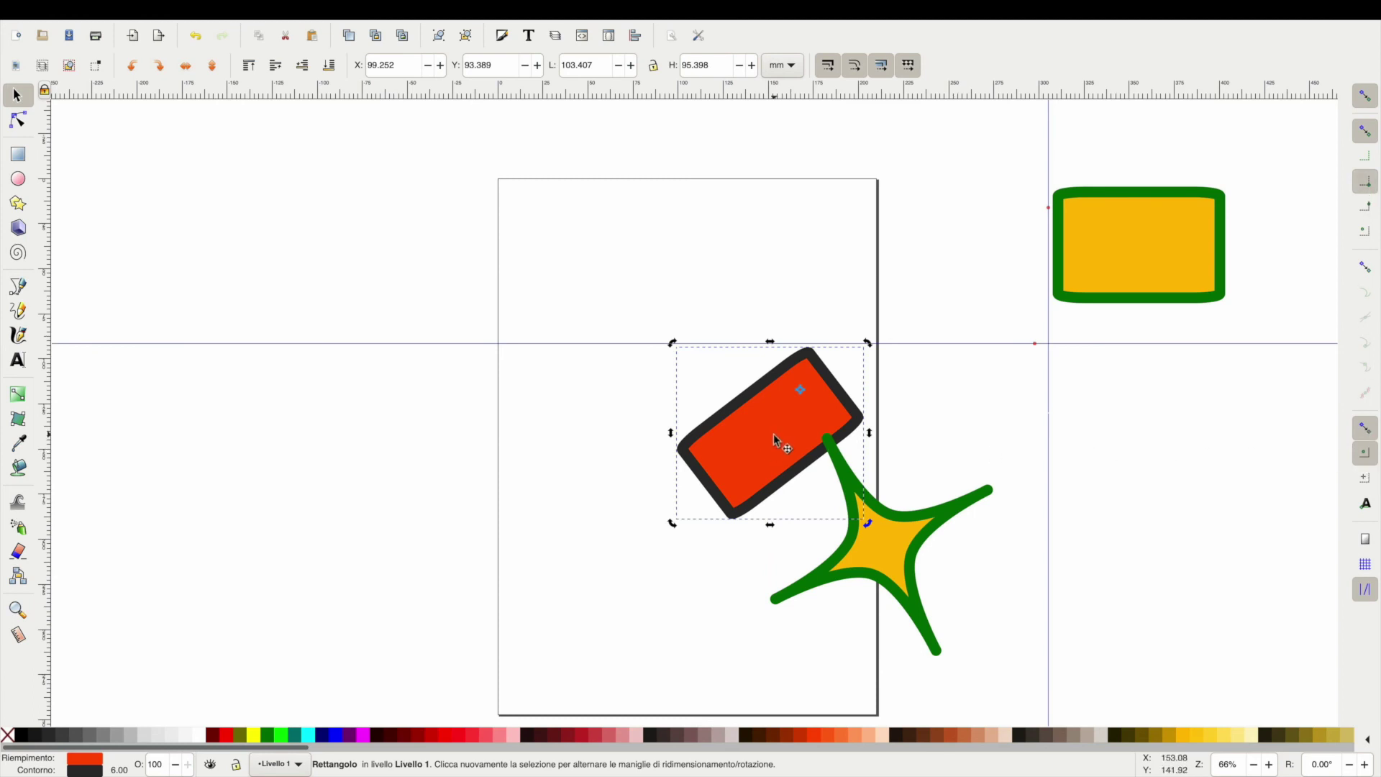
click(1360, 435)
click(1371, 271)
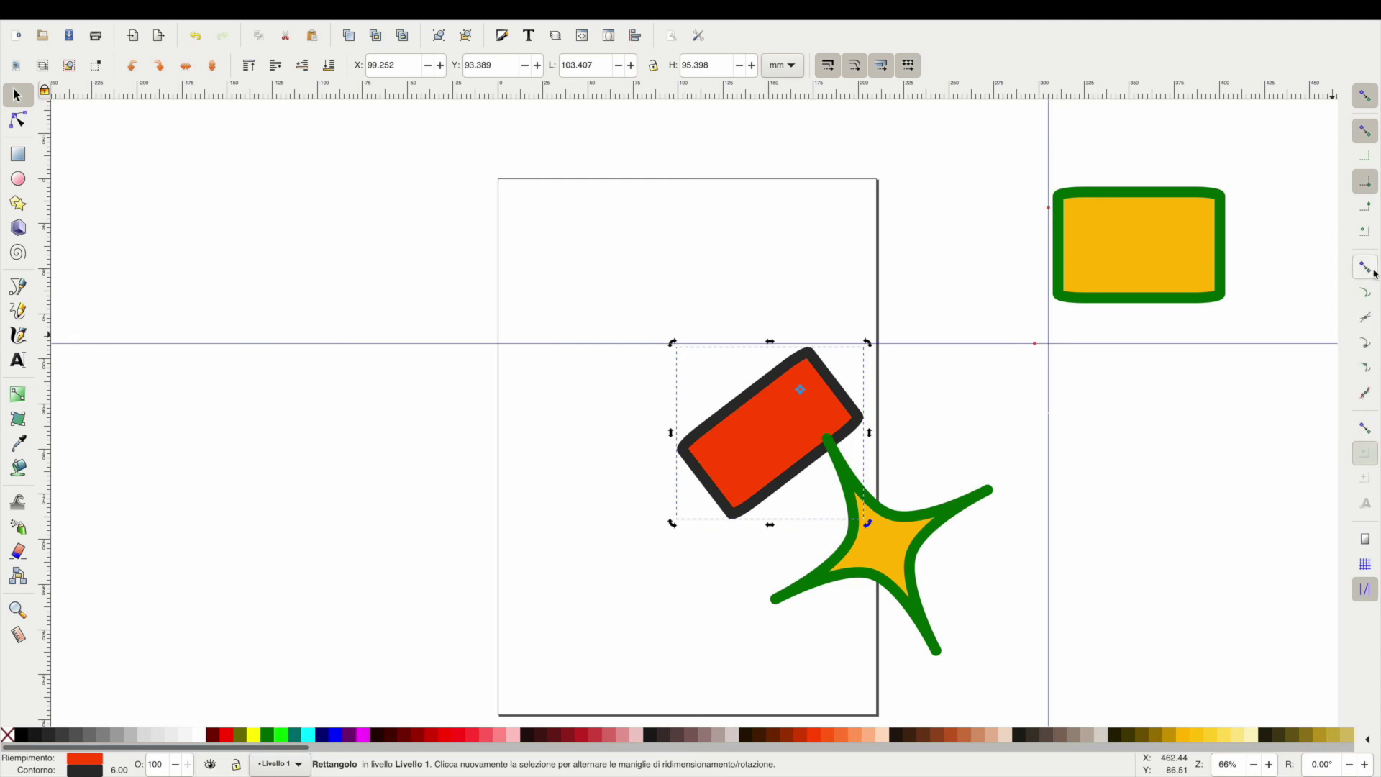
click(1366, 346)
click(1369, 369)
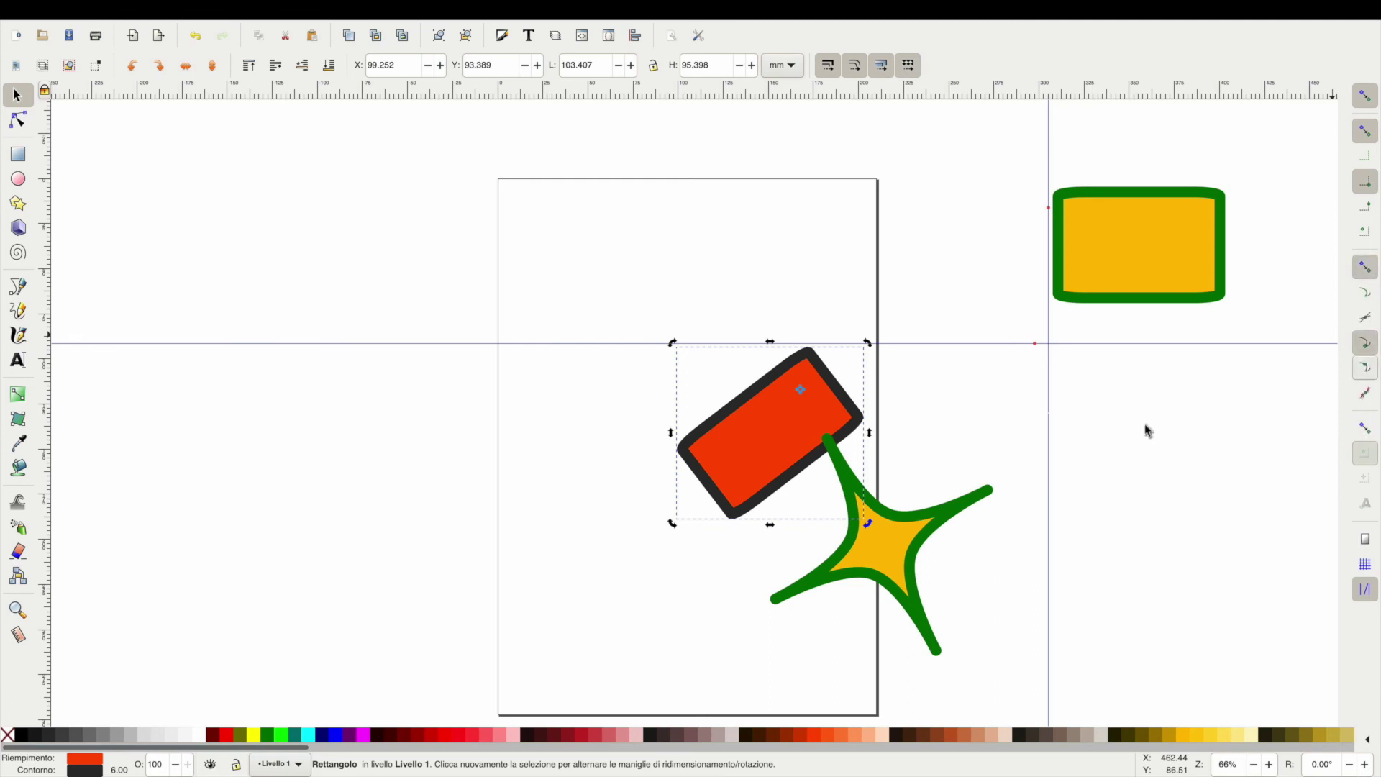
Snap the red rectangle's corner onto the star's top tip, then adjust node and text-baseline snapping.
mouse_move(777, 418)
mouse_down()
mouse_move(749, 388)
mouse_move(804, 504)
mouse_up()
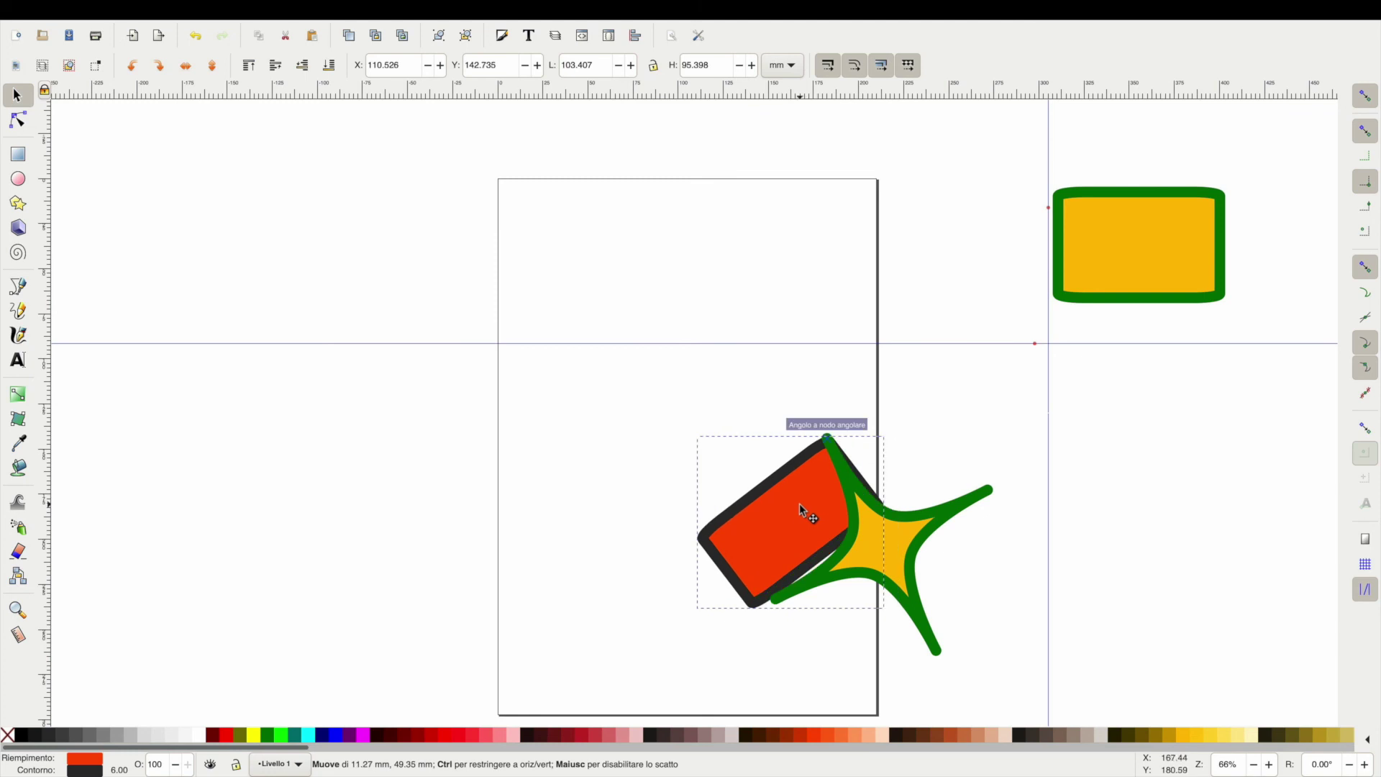
drag(800, 504, 748, 383)
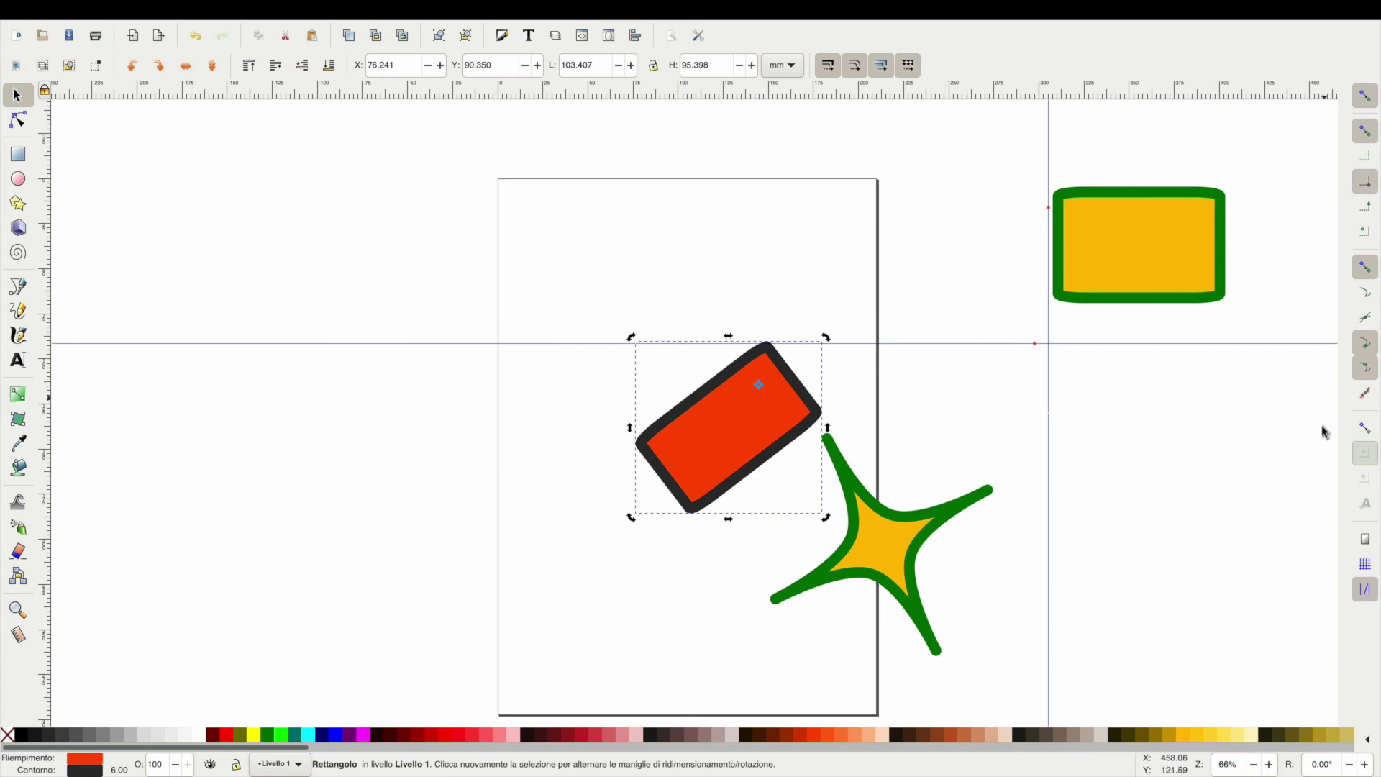
click(1366, 430)
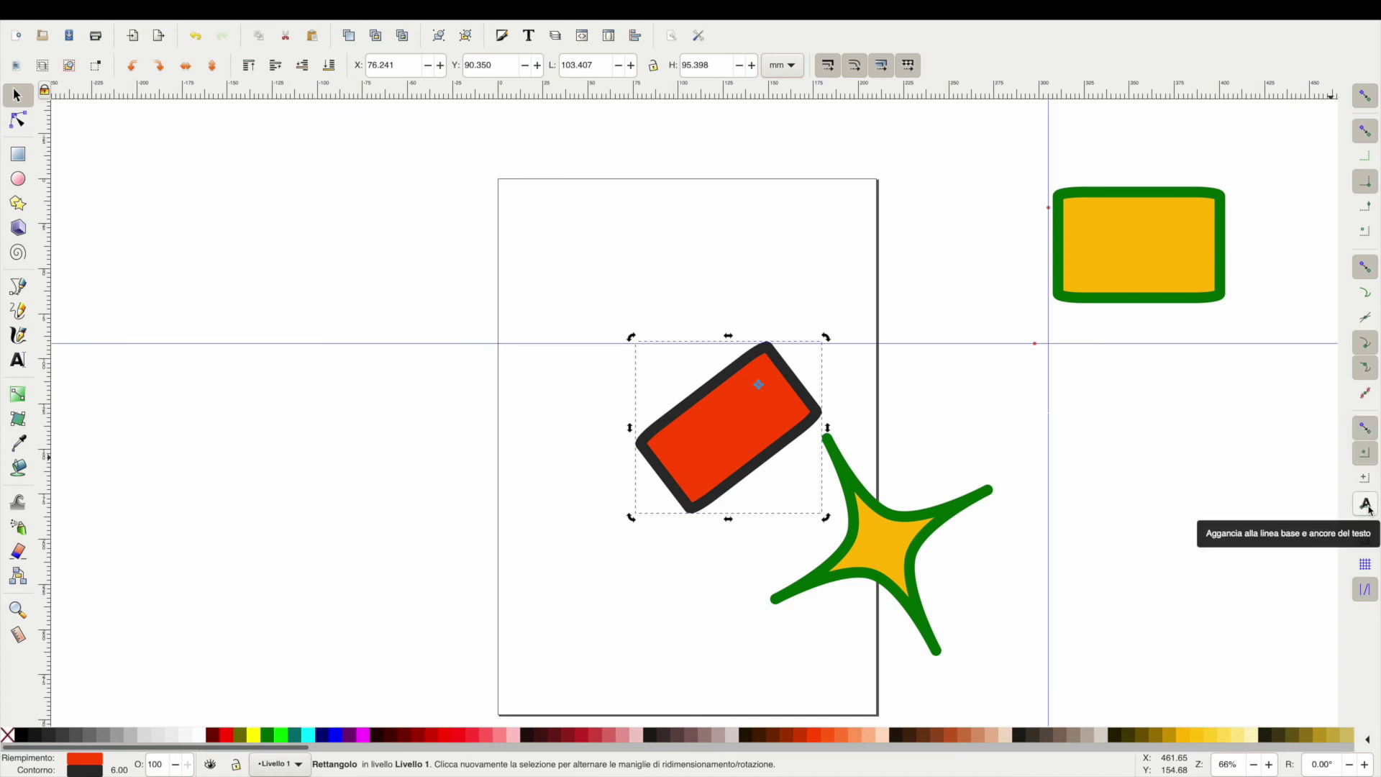
click(1360, 507)
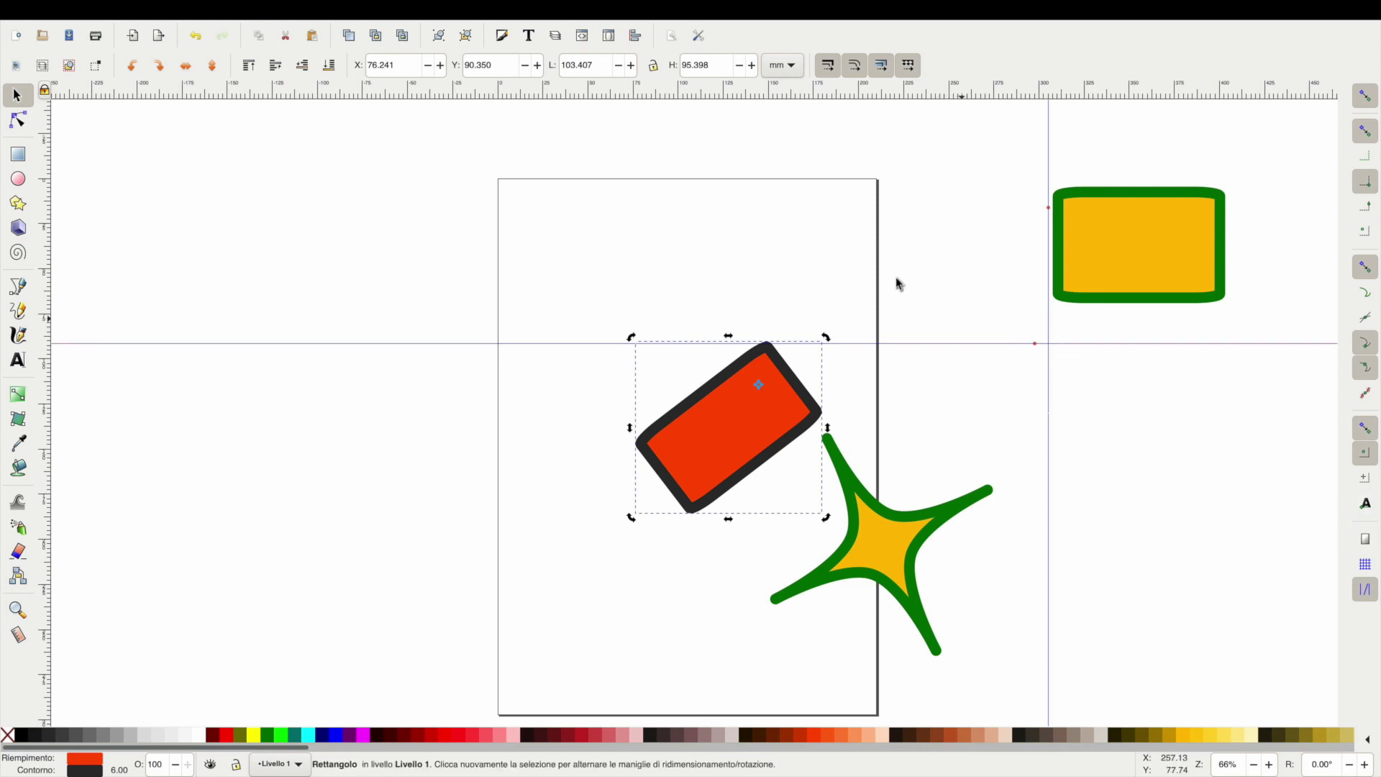
Type the text 'angolo' on the canvas left of the page.
click(16, 359)
click(264, 318)
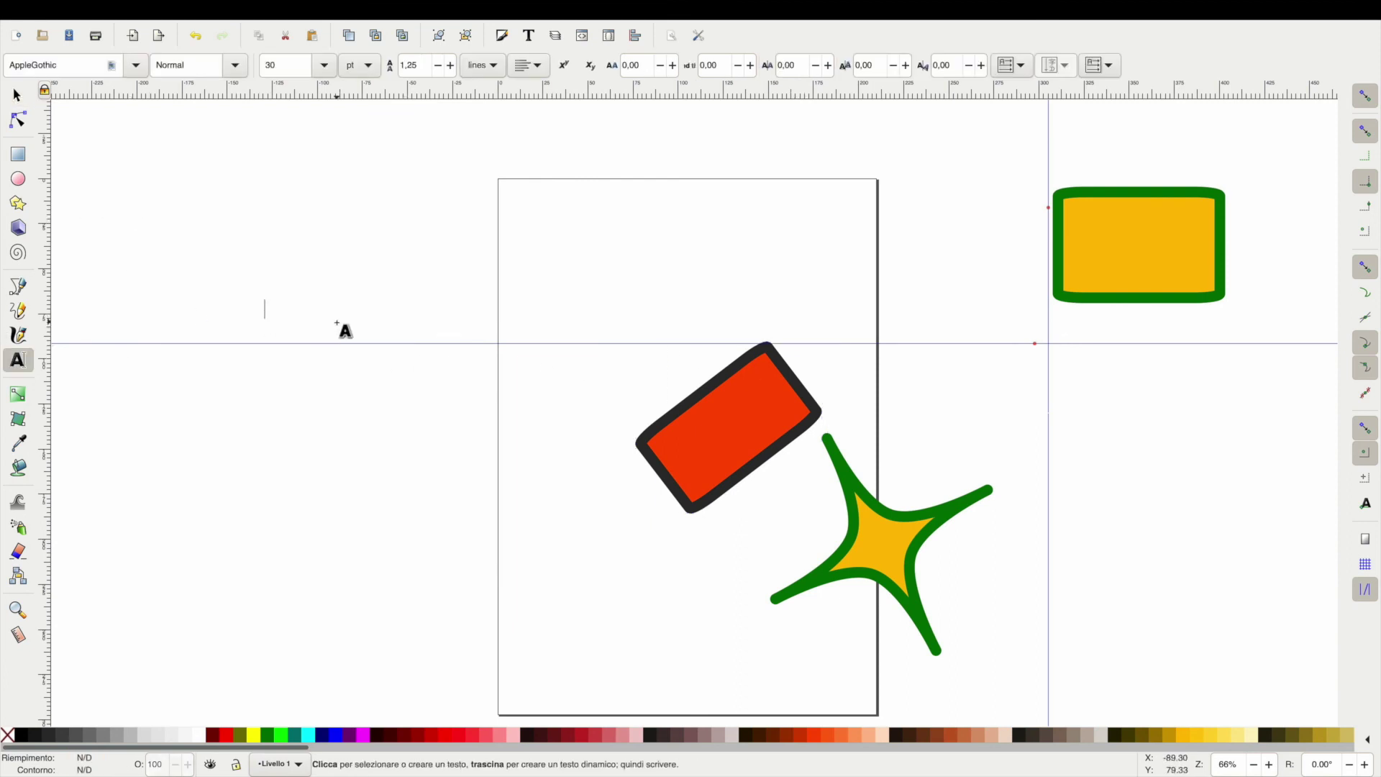
text(angolo)
key(F1)
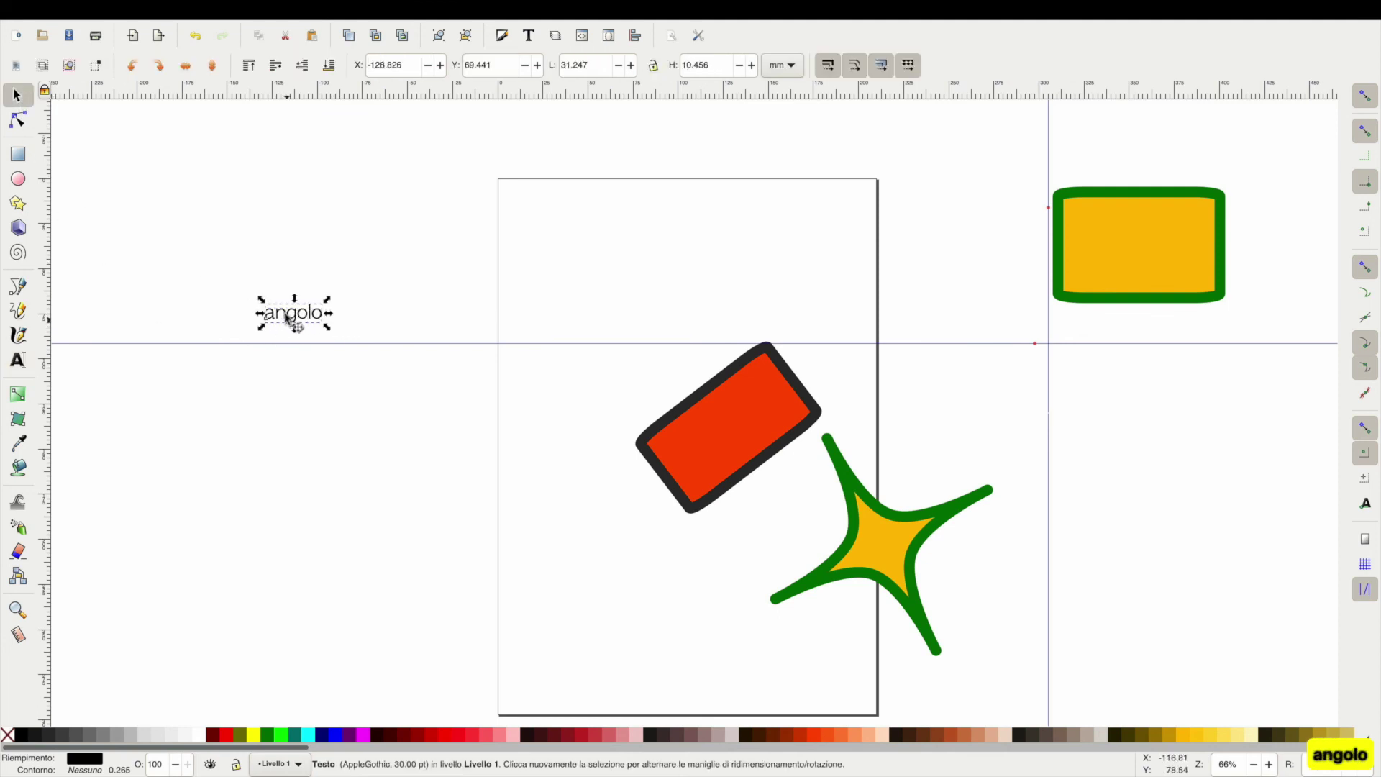
With only text-baseline snapping on, rest 'angolo' on the horizontal guide and scale it up about fourfold.
drag(312, 323, 363, 344)
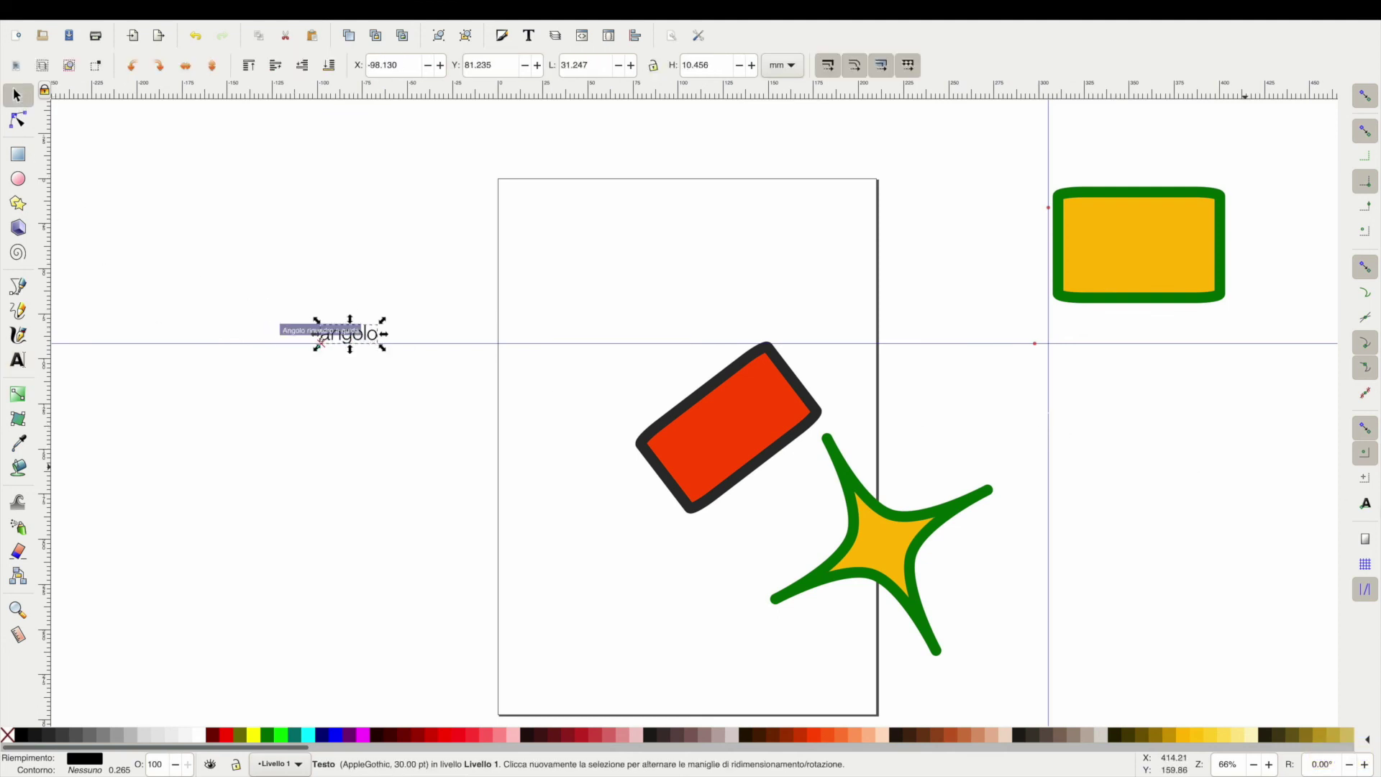
click(1366, 506)
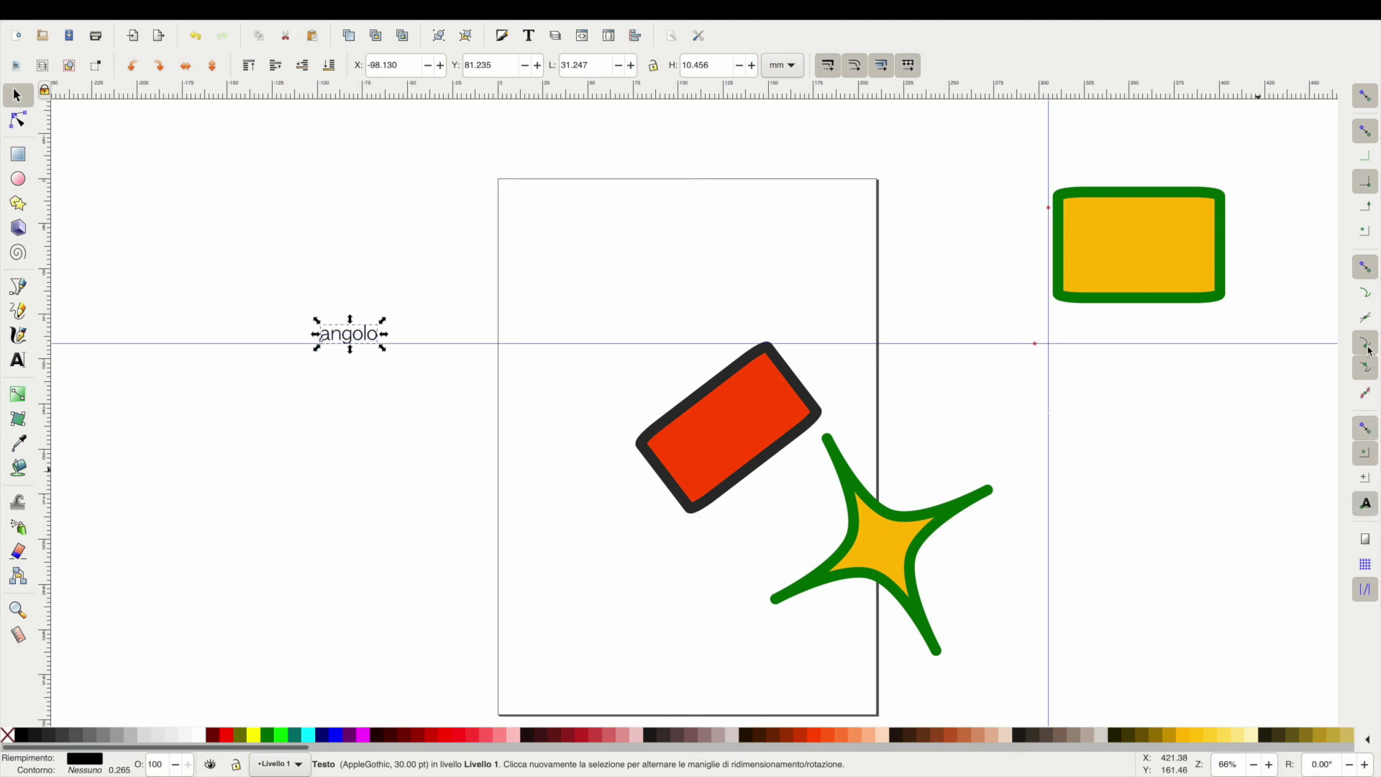
click(1366, 268)
click(1364, 131)
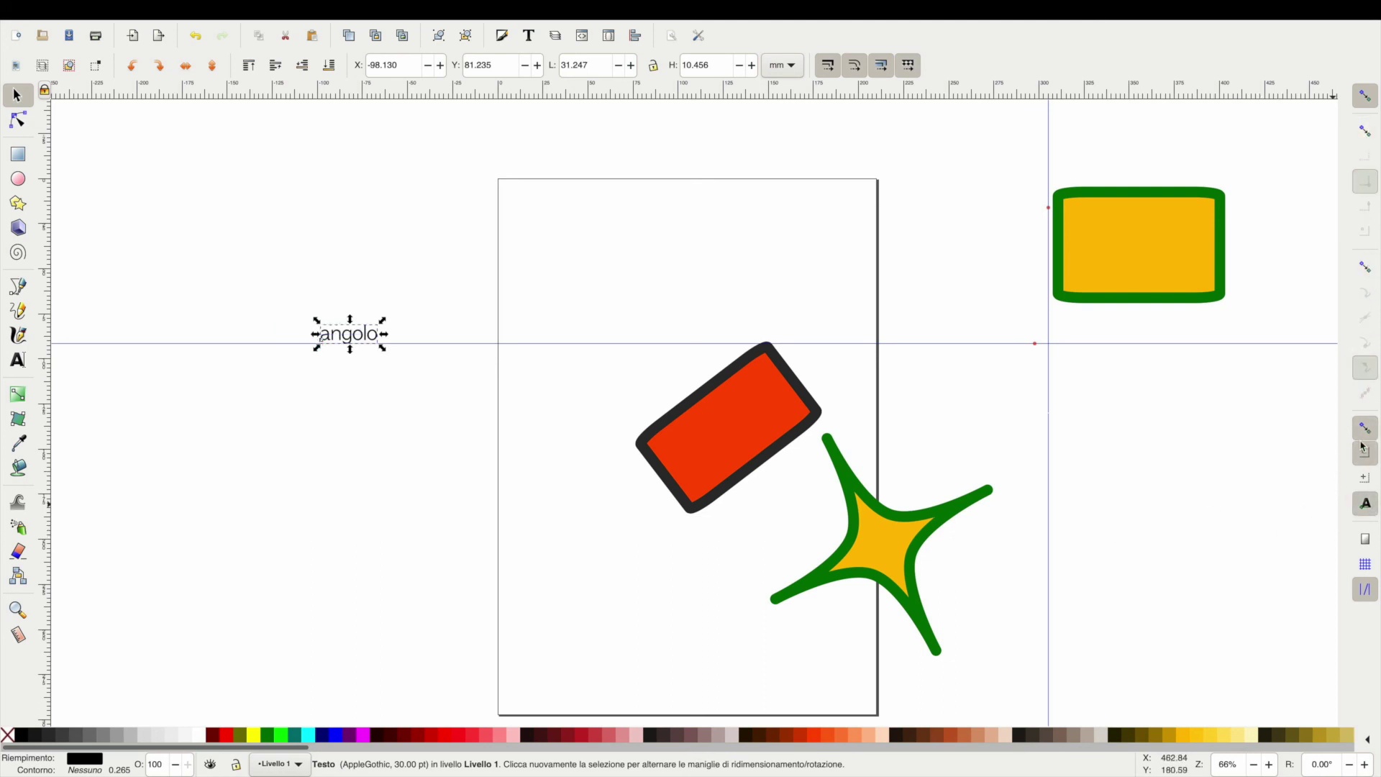
drag(375, 339, 386, 343)
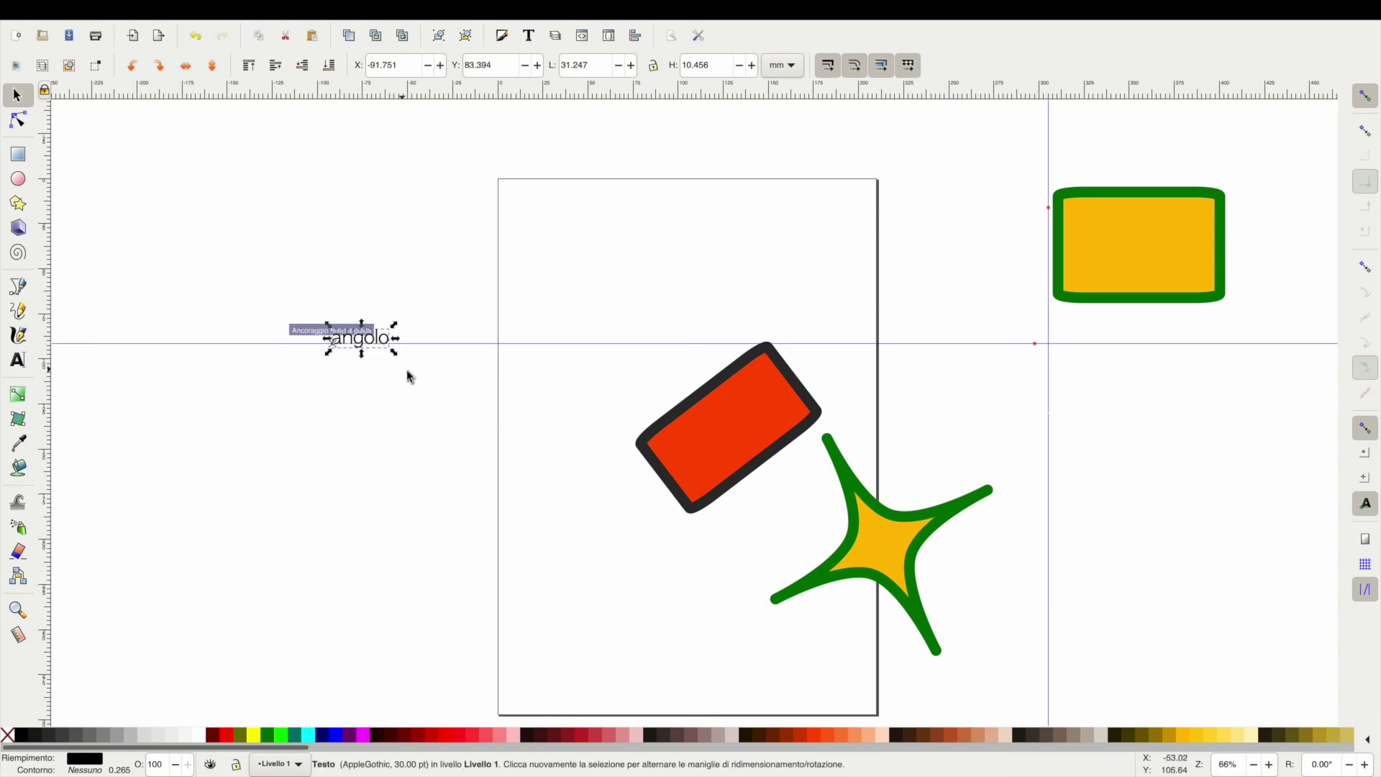
mouse_move(395, 352)
mouse_down()
mouse_move(529, 435)
mouse_move(550, 403)
mouse_up()
drag(358, 389, 376, 337)
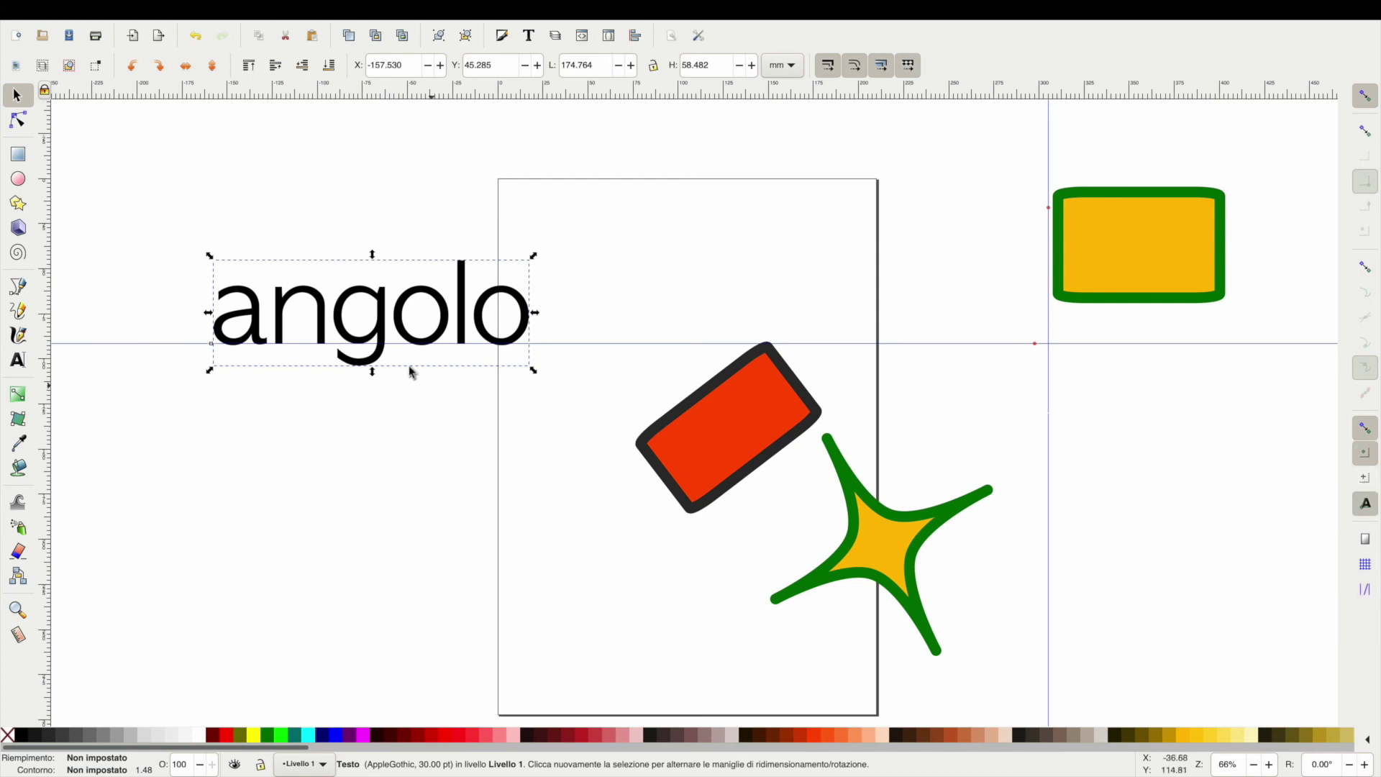
Drag 'angolo' to the page top straddling its right edge, then deselect it.
drag(505, 330, 1187, 244)
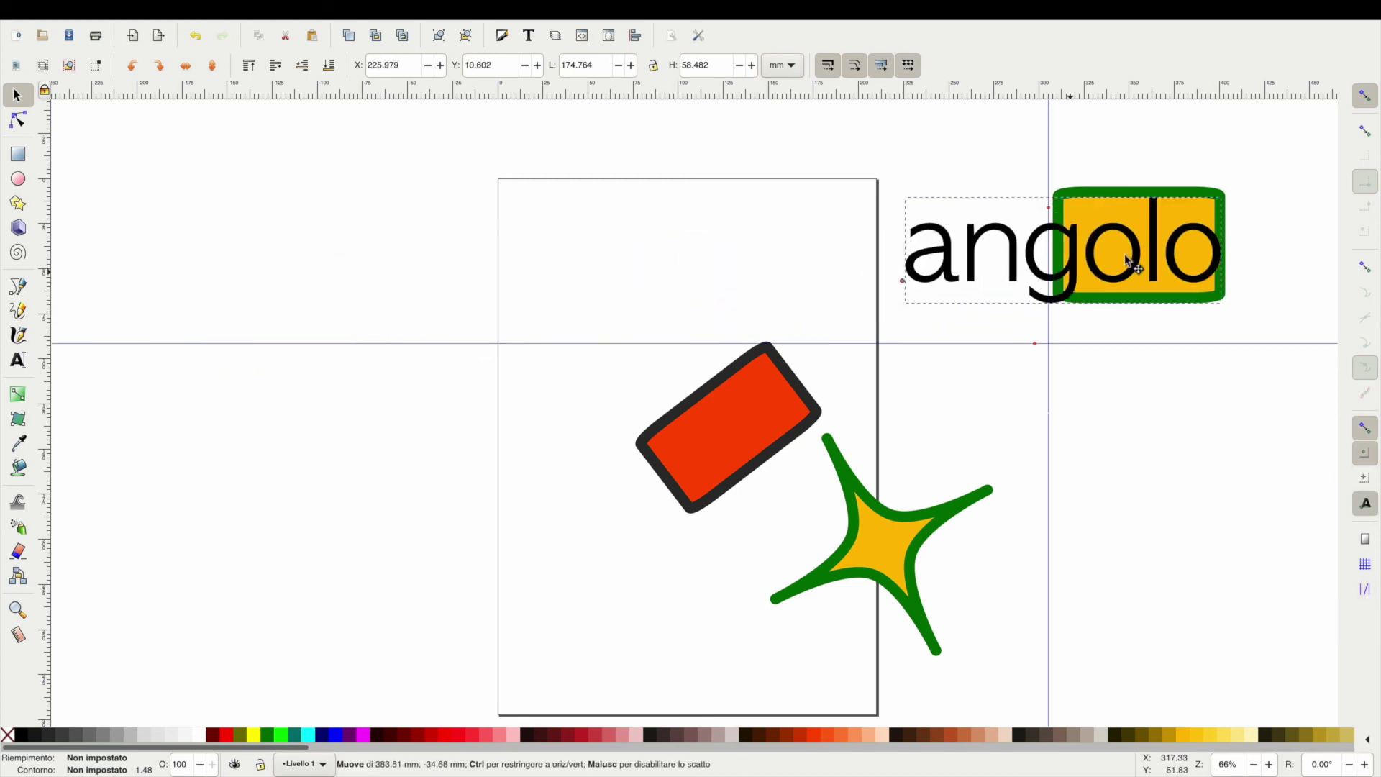
drag(1187, 245, 1194, 268)
drag(1080, 260, 1188, 249)
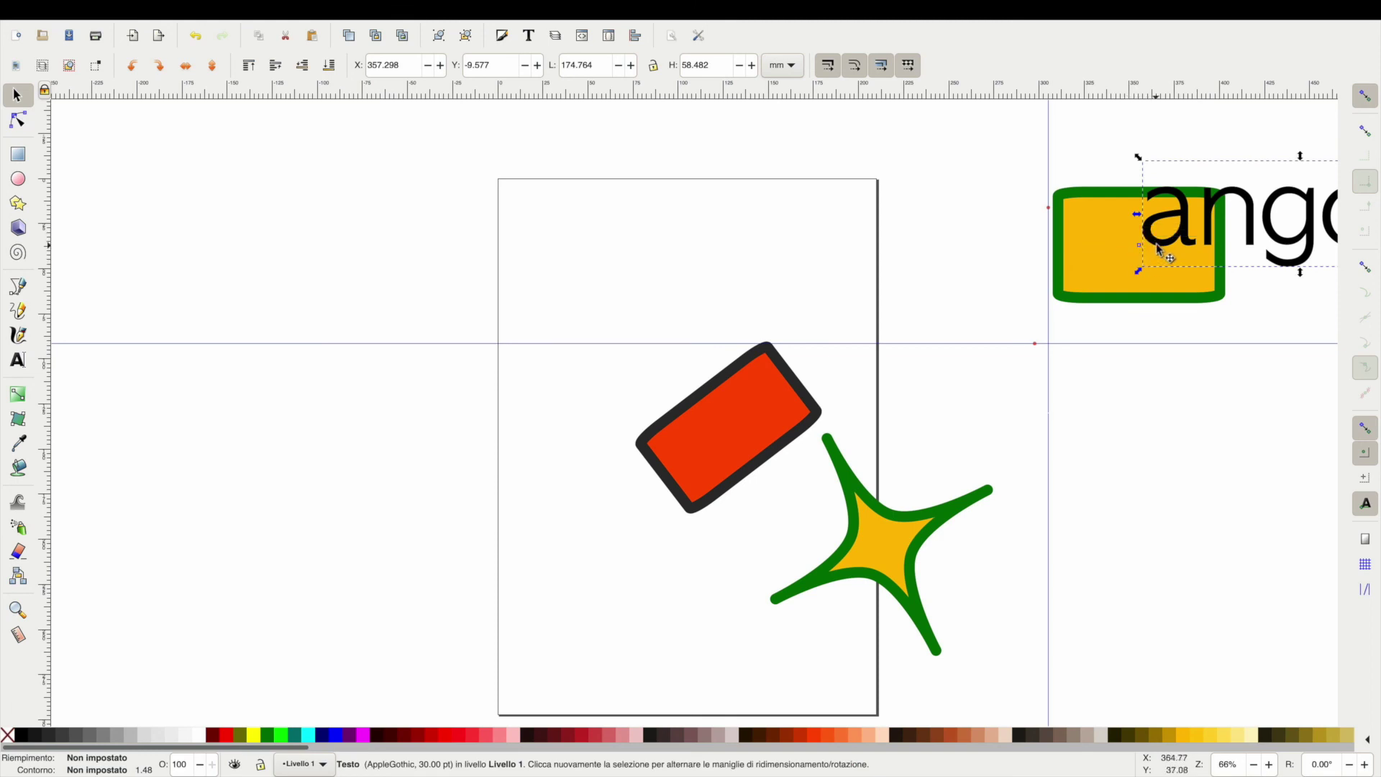
drag(1159, 248, 630, 260)
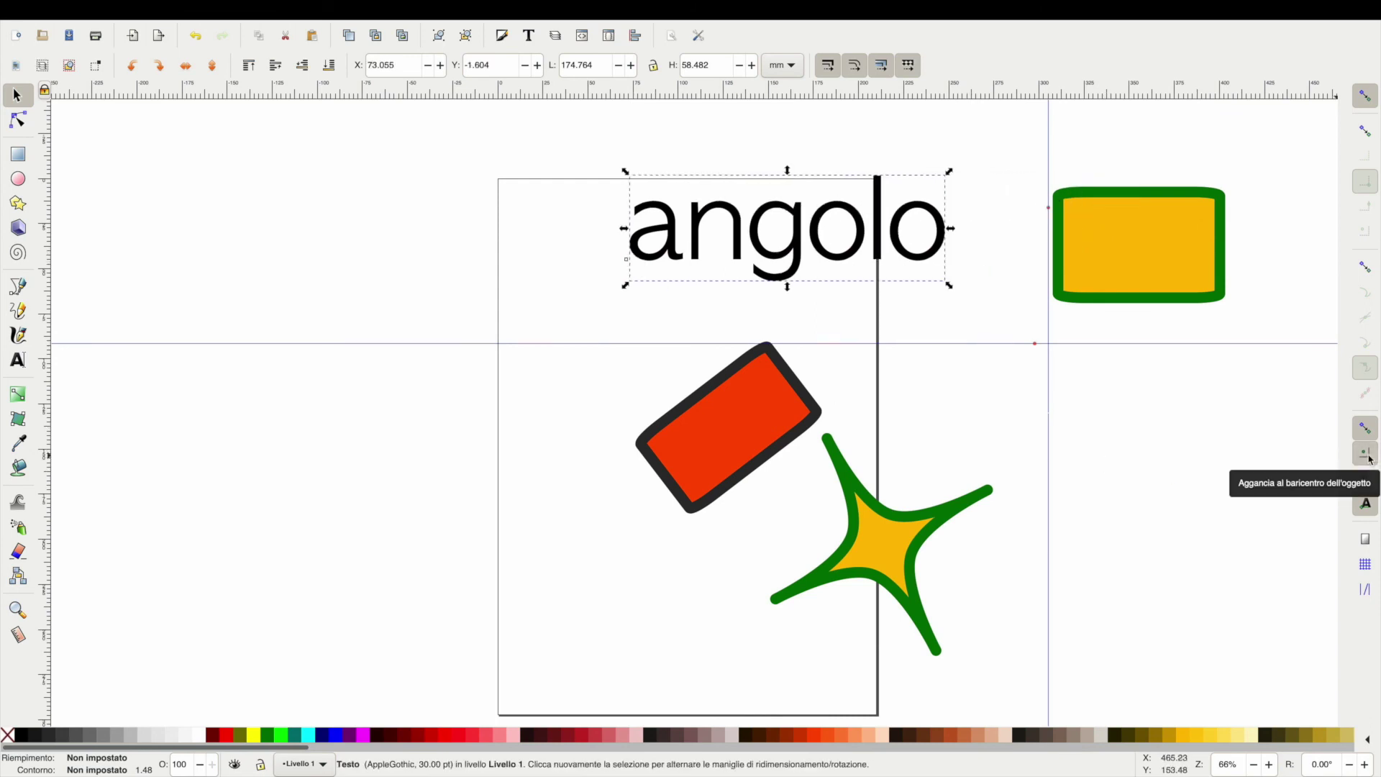
click(1136, 499)
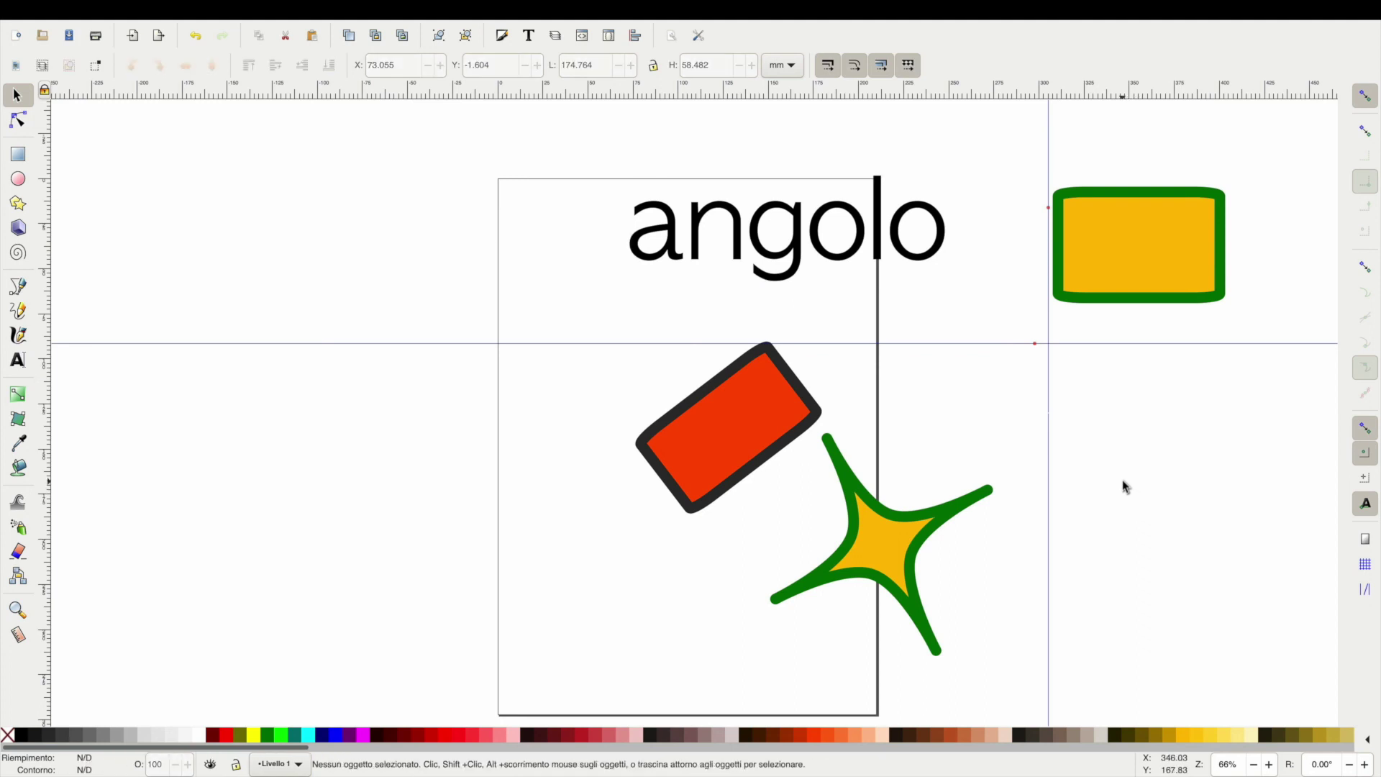